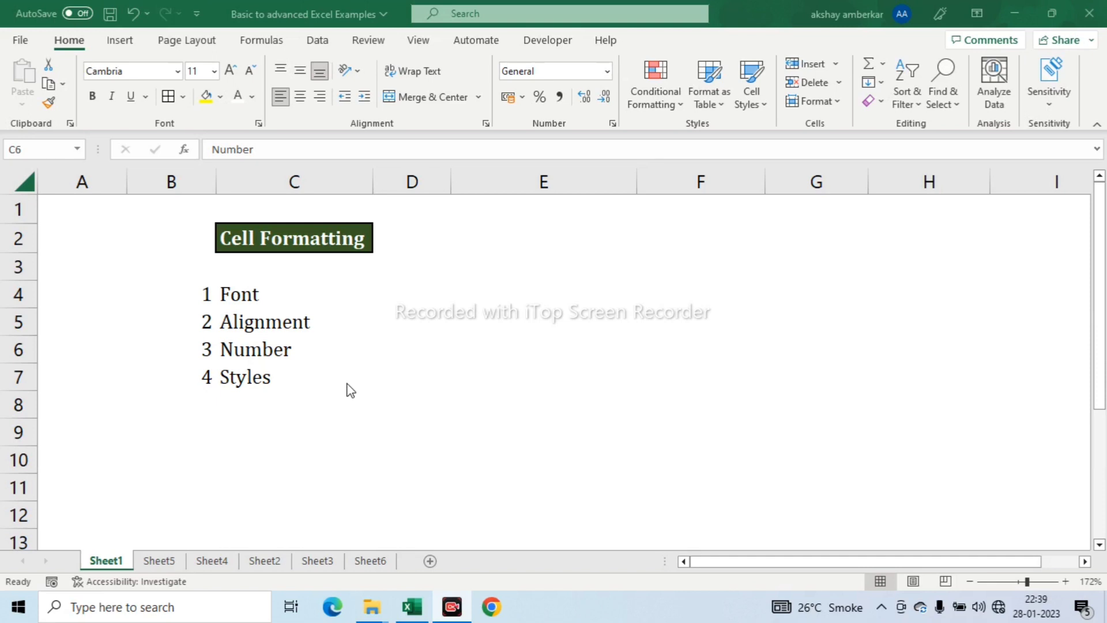
- Switch to Sheet5, which holds the sample values in column C
left_click(161, 557)
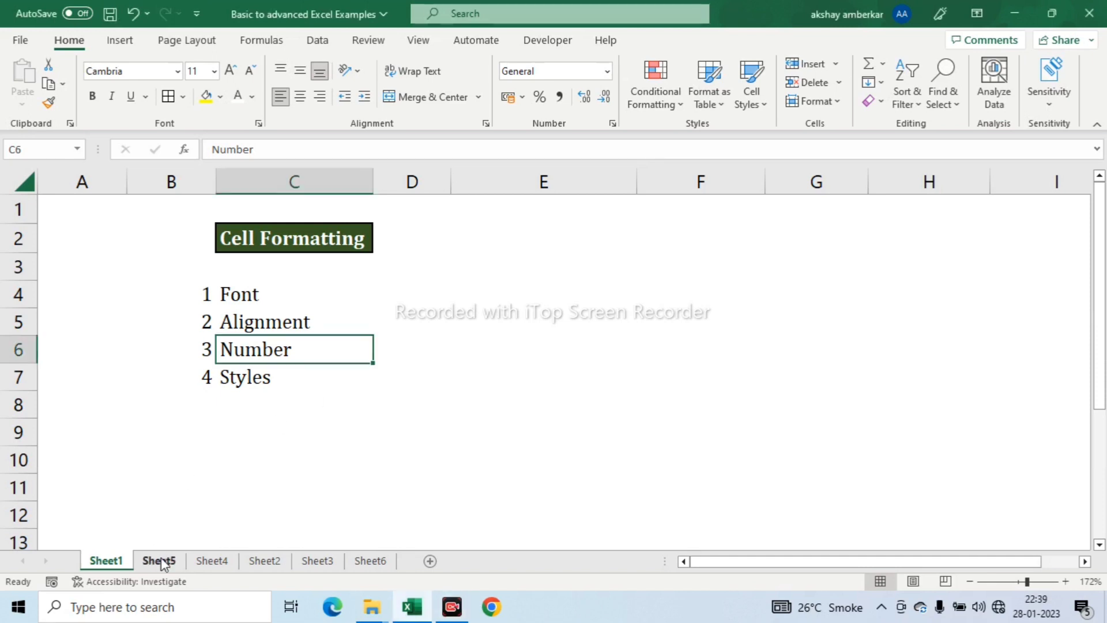
left_click(159, 560)
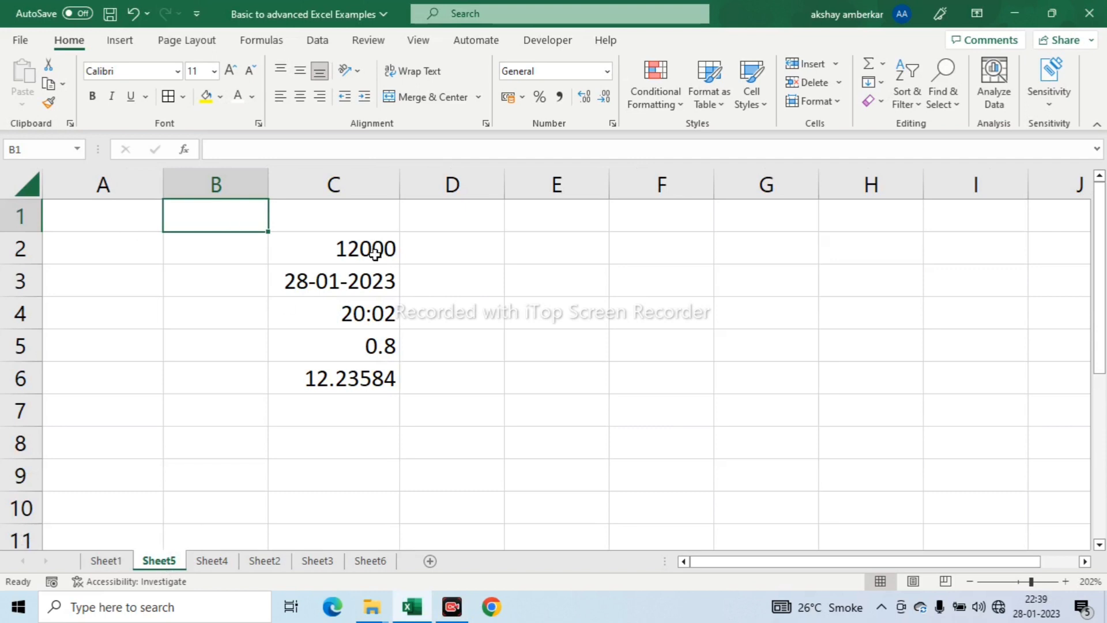
left_click_drag(250, 245, 405, 440)
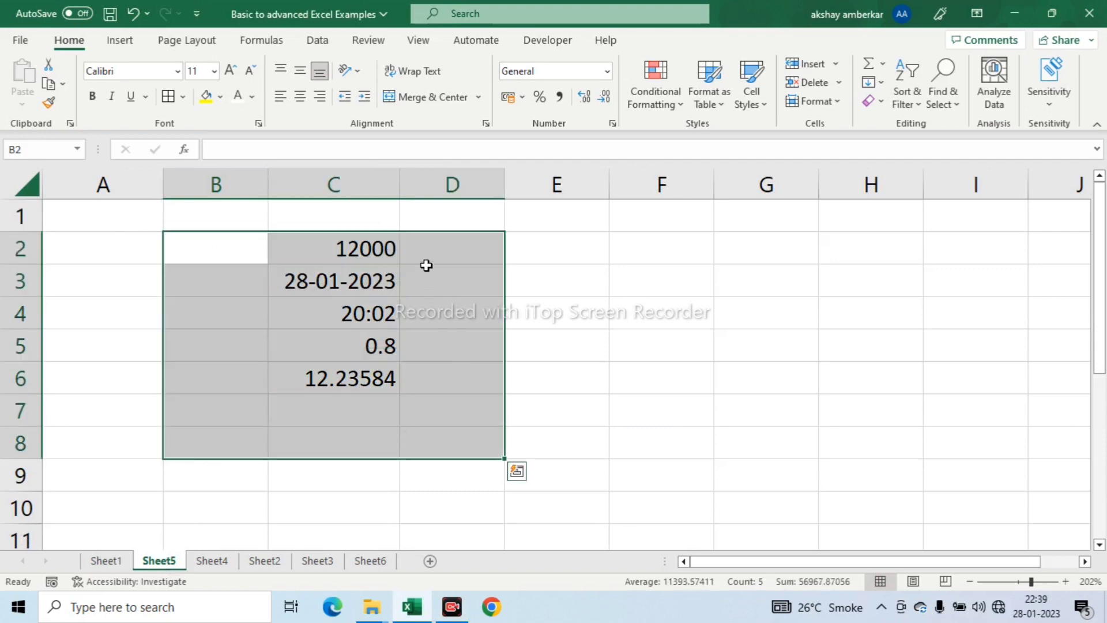
left_click(428, 251)
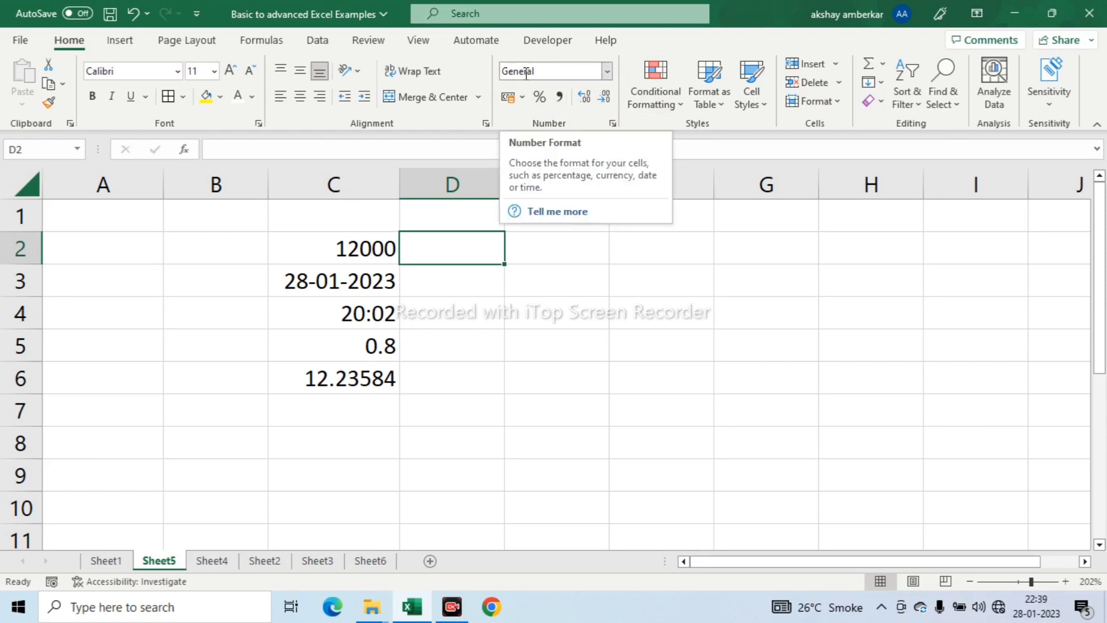
- Look through the list of available number formats for the empty cell D2
left_click(606, 74)
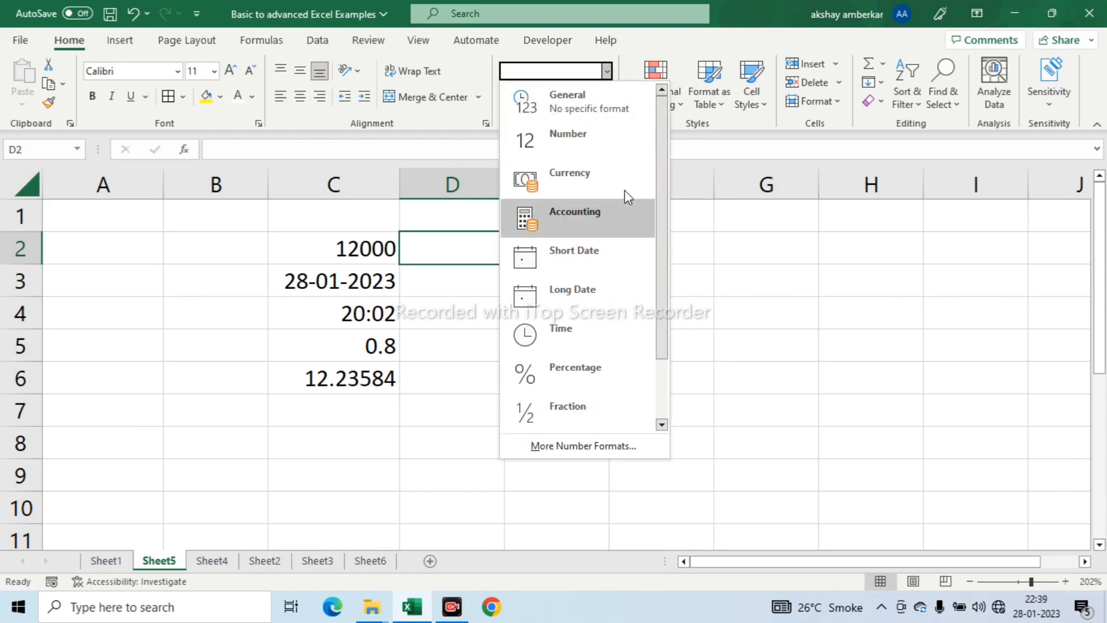
left_click_drag(660, 172, 665, 150)
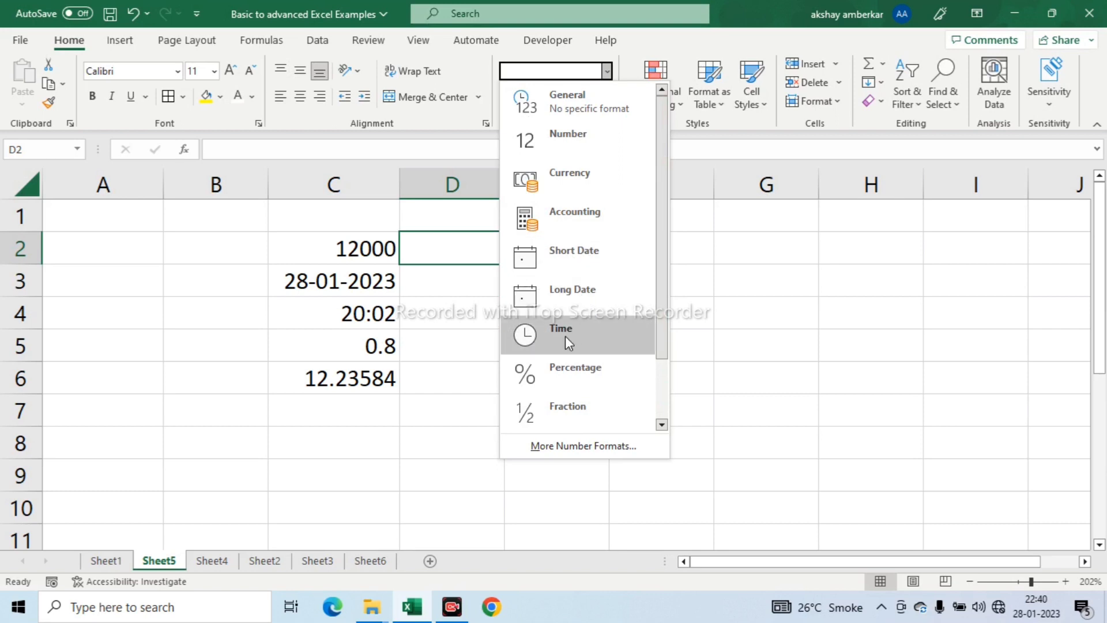
left_click_drag(664, 305, 661, 271)
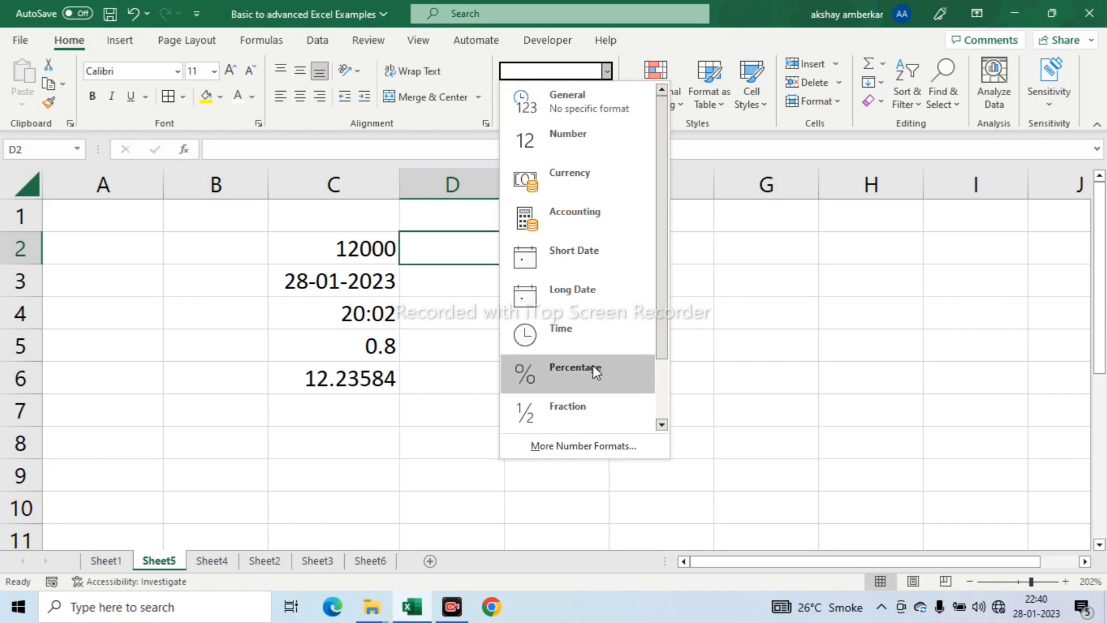
left_click(445, 292)
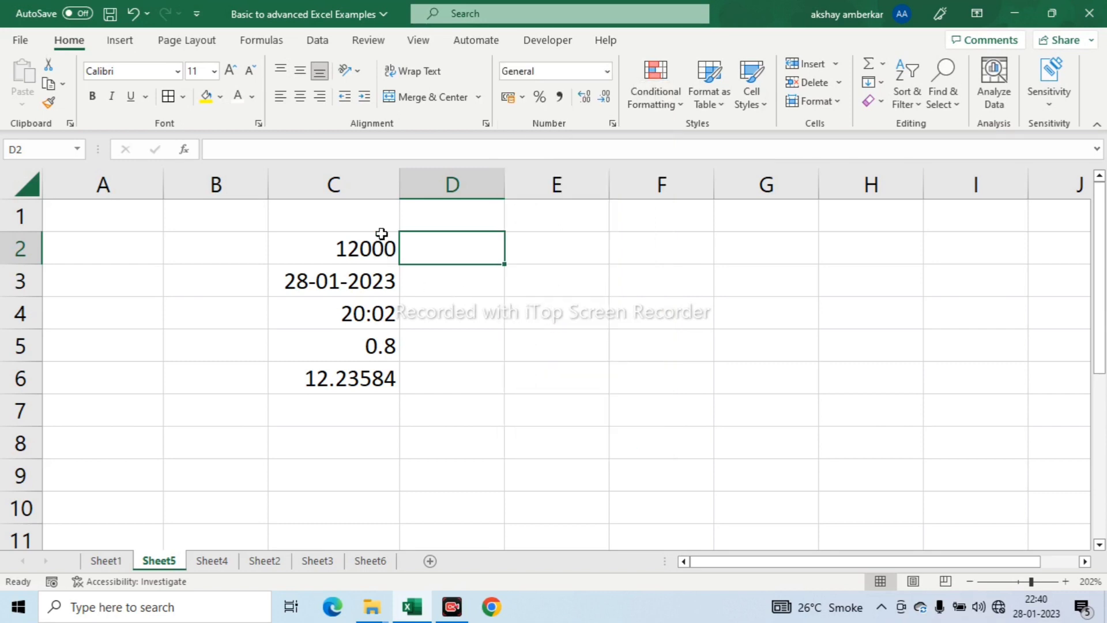
- Examine the sample values in cells C2 to C6 and the number format each one has
left_click(363, 252)
left_click(349, 285)
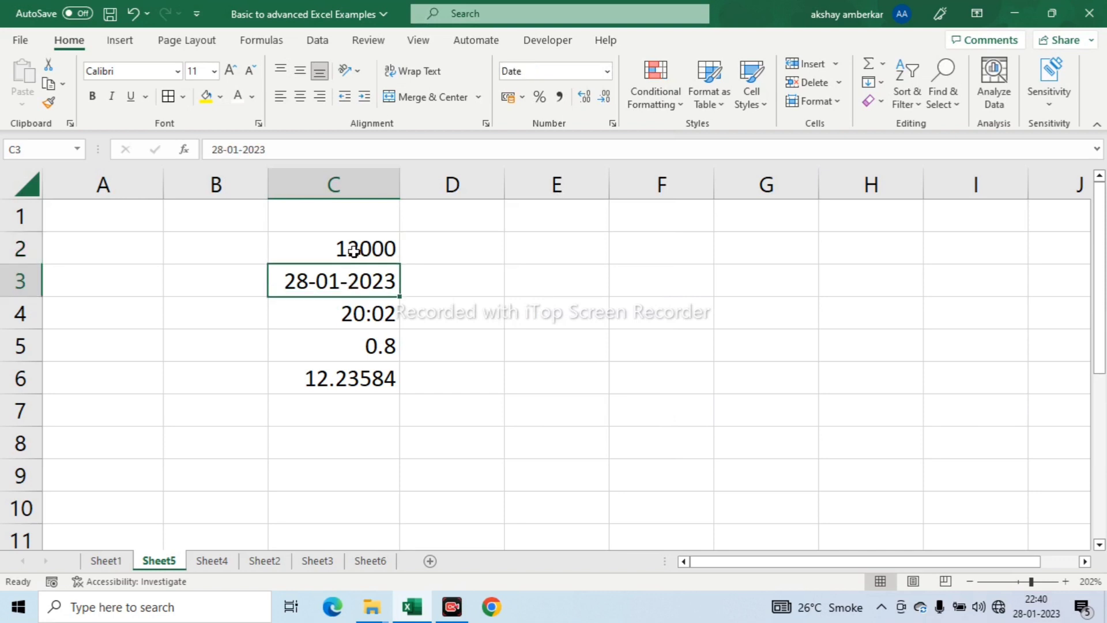
left_click(353, 249)
left_click(358, 288)
left_click(356, 313)
left_click(374, 346)
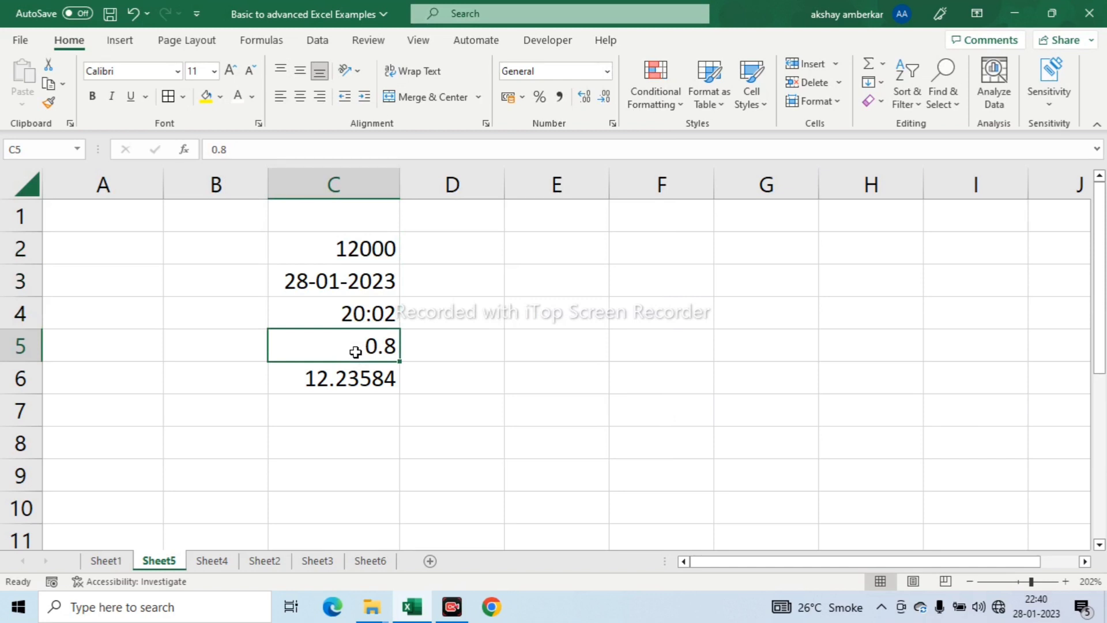
left_click(363, 378)
left_click_drag(350, 353, 356, 372)
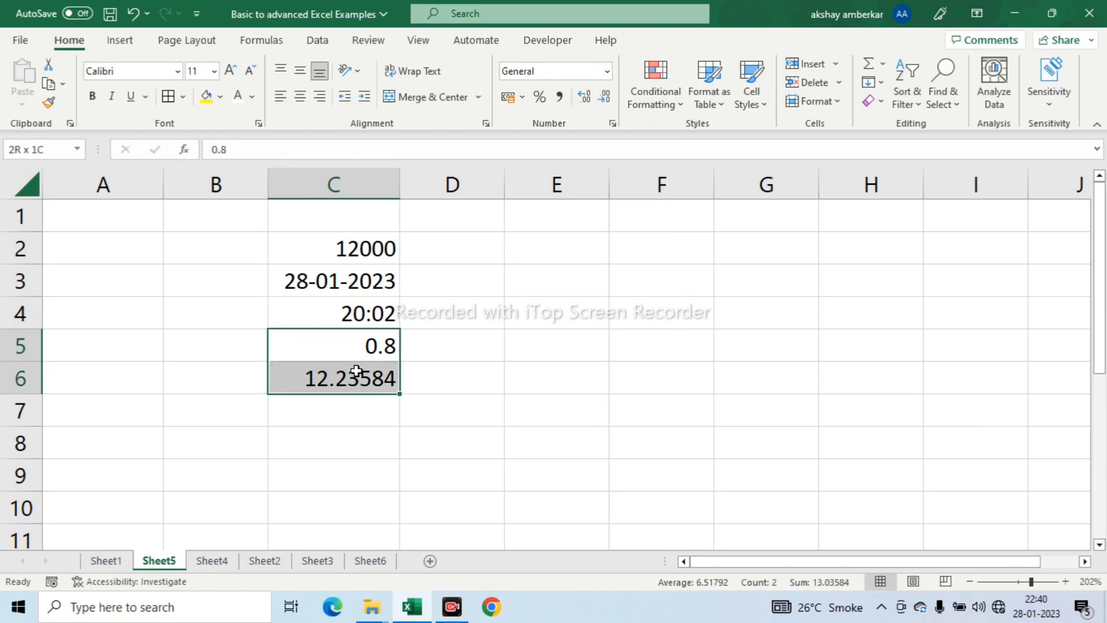
- Apply the Number format to the 12000 value in C2, and replace it with the Currency format
left_click(367, 248)
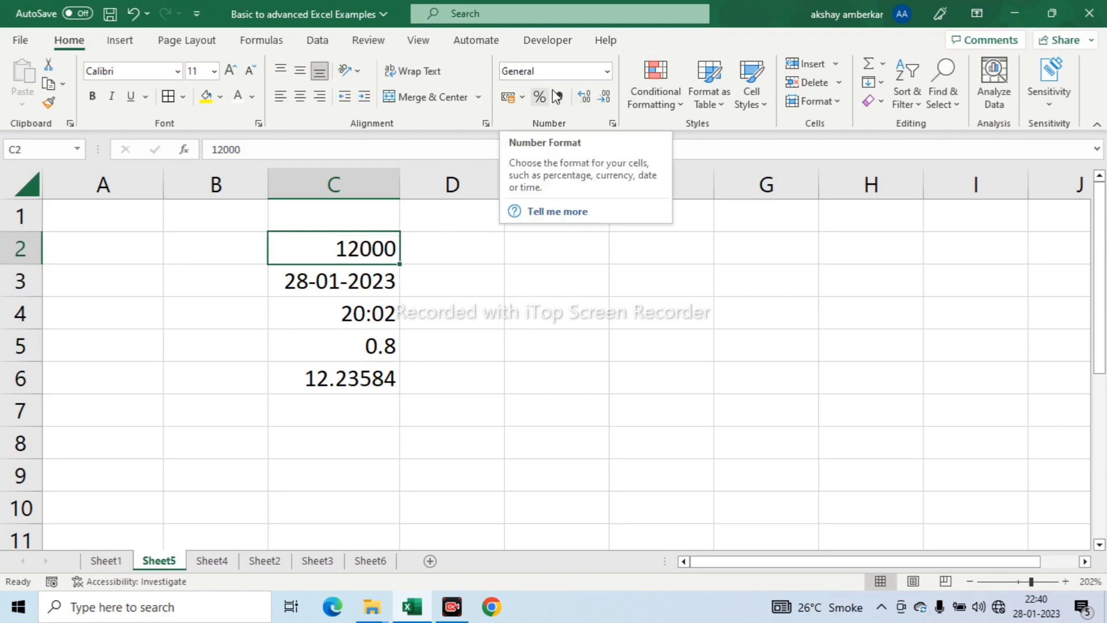
left_click(607, 72)
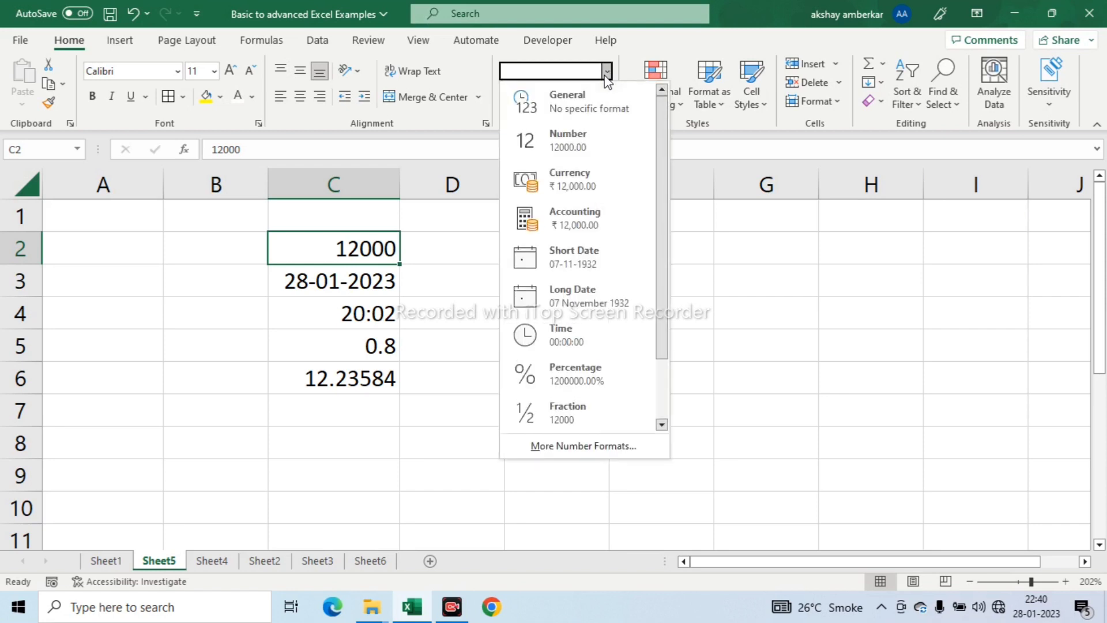
left_click(584, 151)
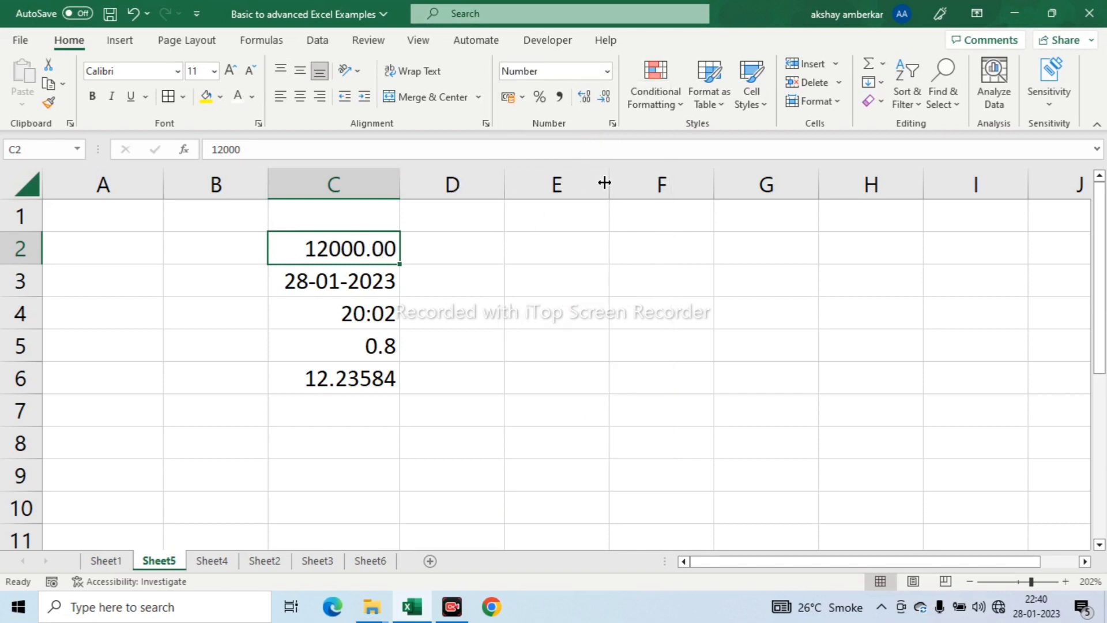
left_click(607, 72)
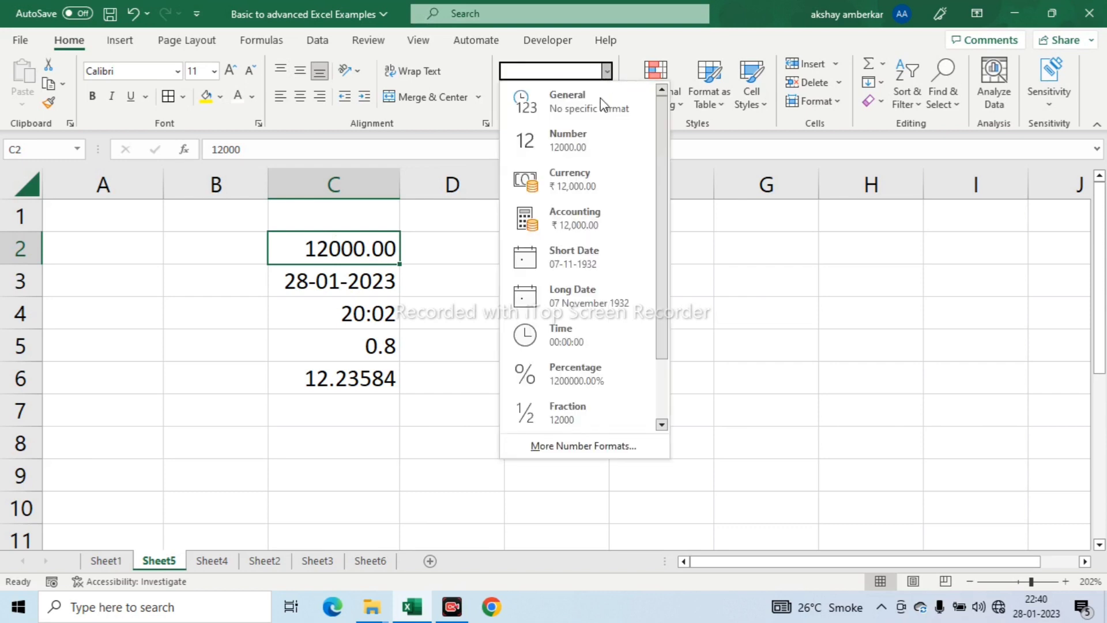
left_click(583, 177)
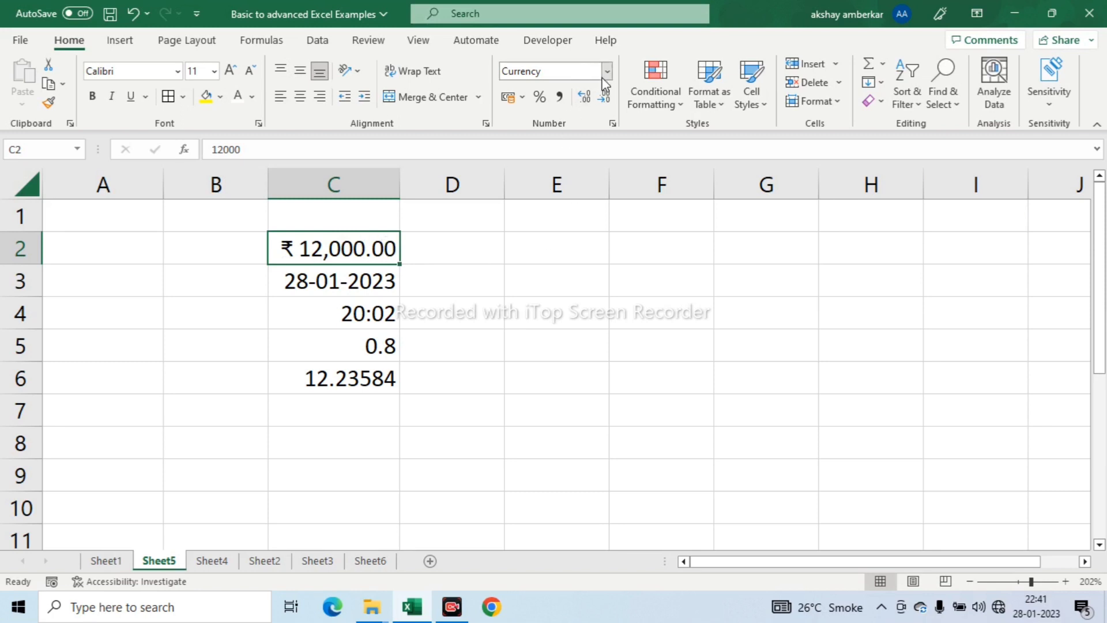
- Apply the Short Date format to the date in C3, and switch it to the day-month-year style 28-Jan-23
key("Down")
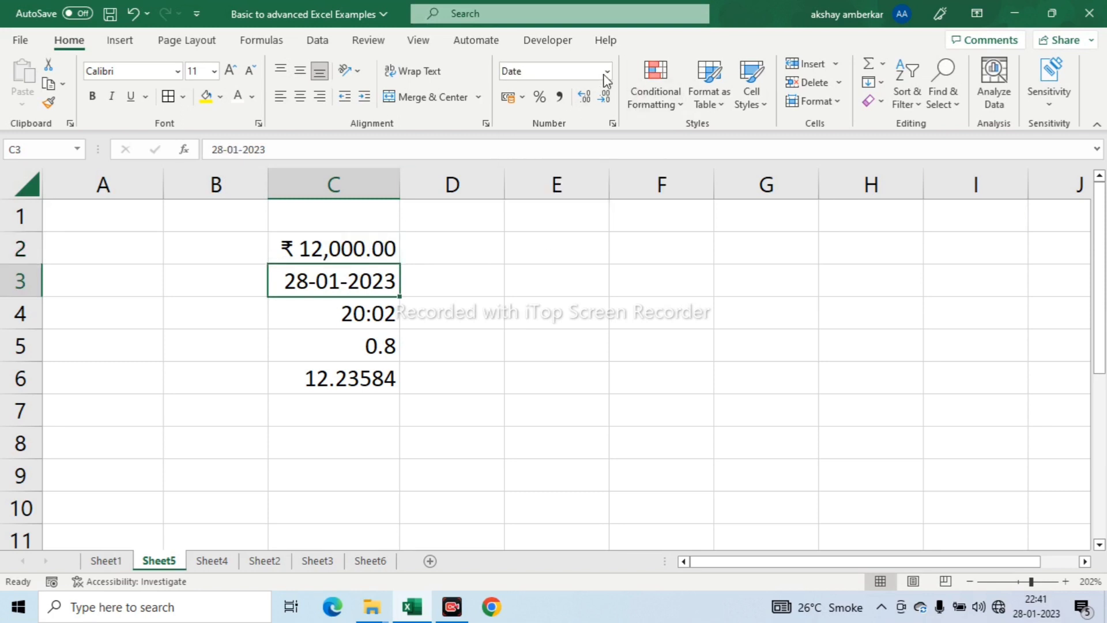
left_click(606, 72)
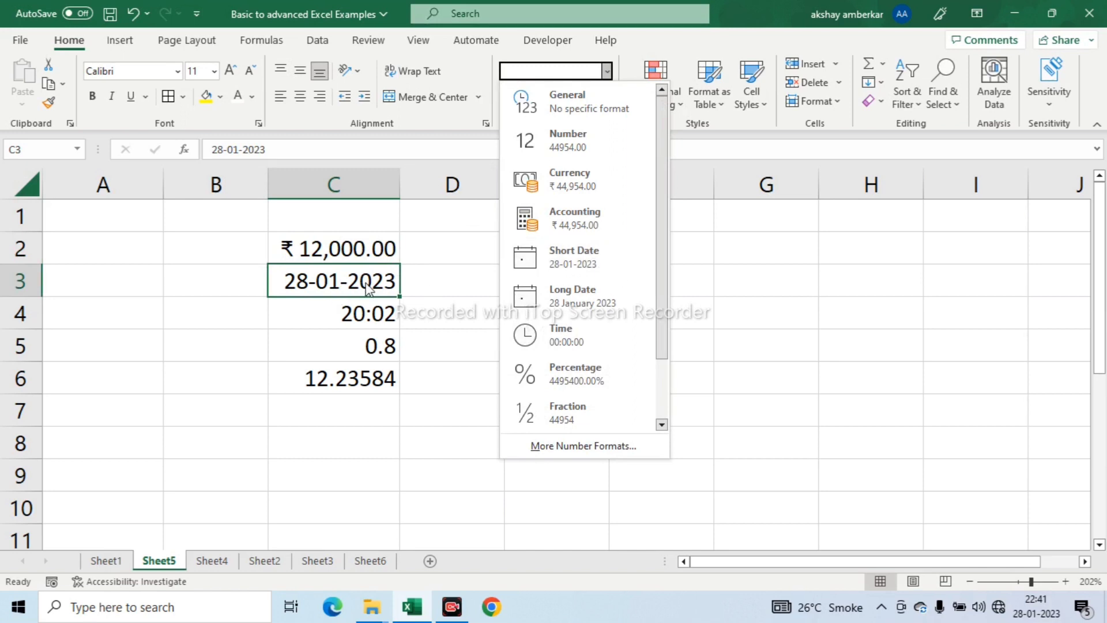
left_click(563, 258)
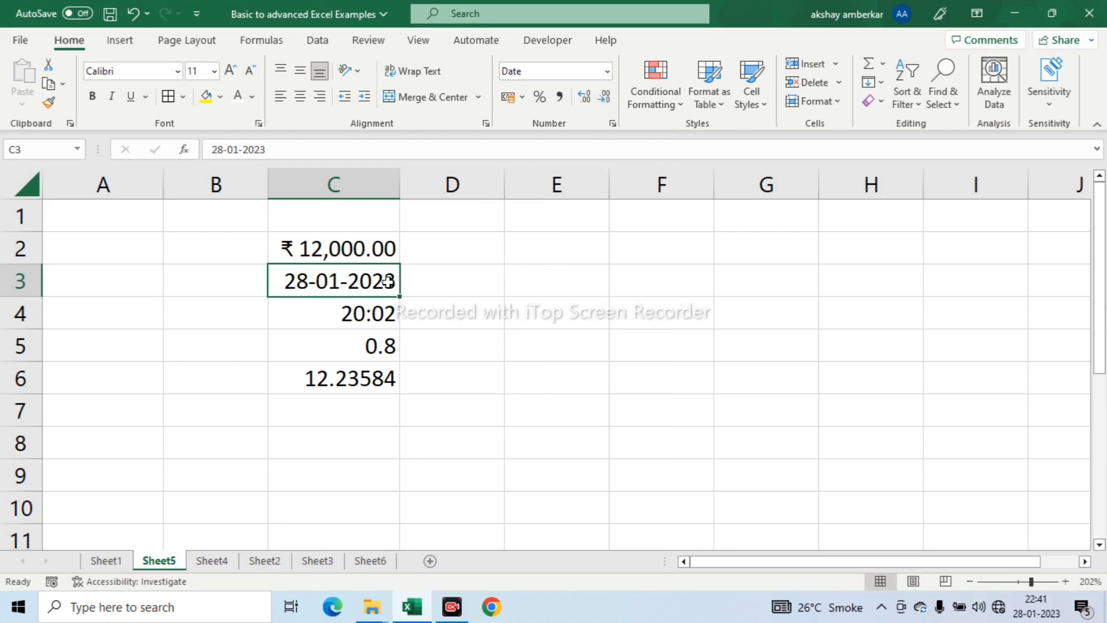
key("ctrl+shift+3")
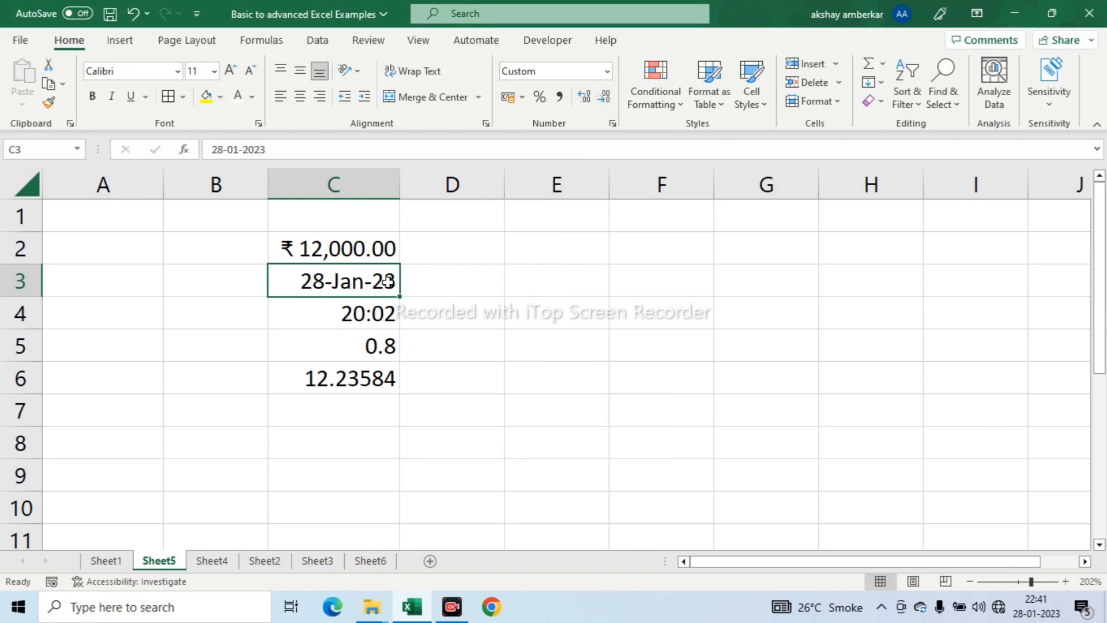
- Reapply the Short Date format to the date in C3
left_click(527, 343)
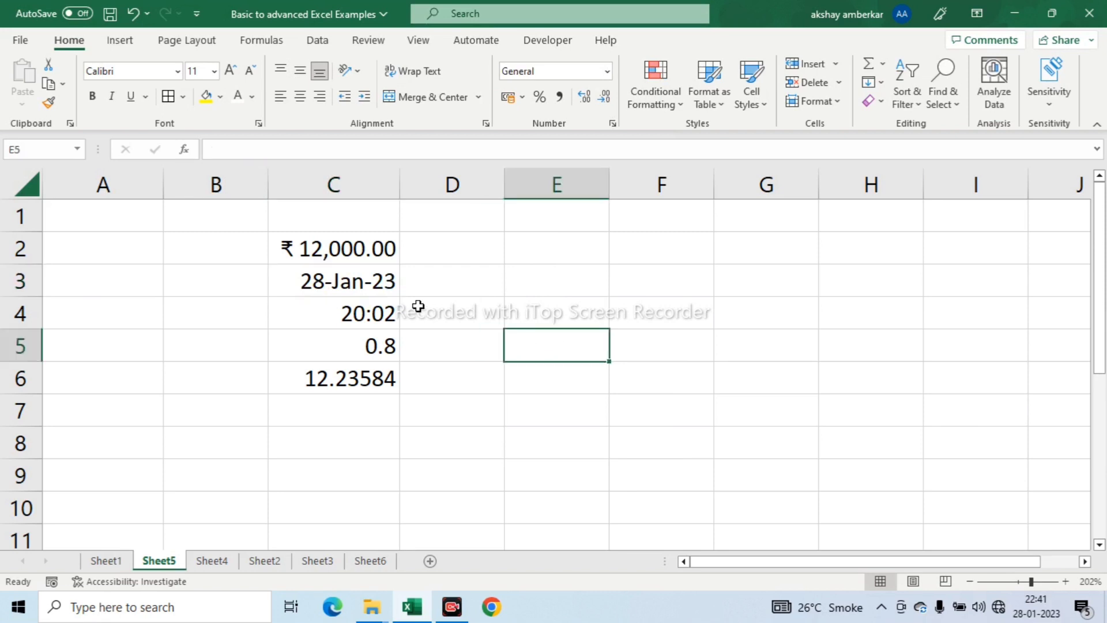
left_click(369, 282)
left_click(606, 73)
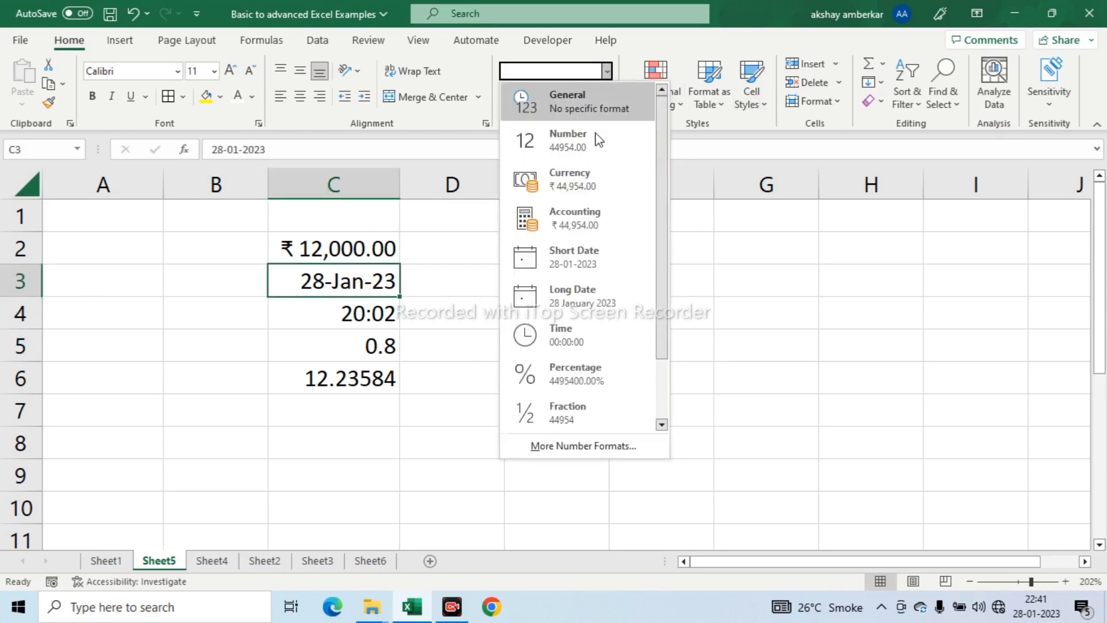
left_click(586, 254)
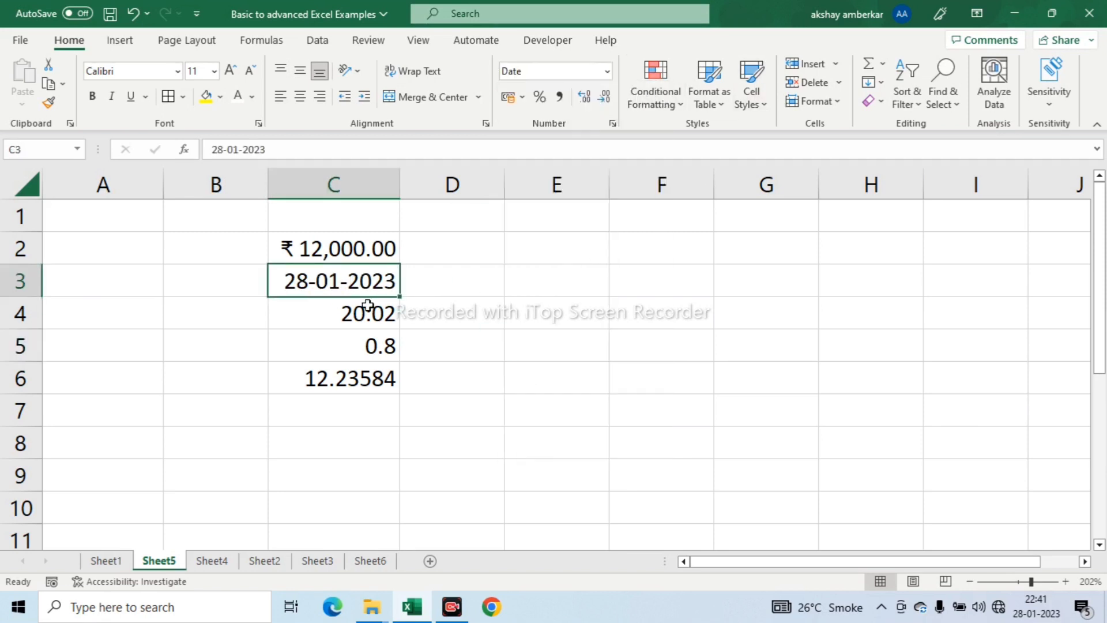
- Apply the Long Date format to the date in C3 and autofit the width of column C
left_click(607, 71)
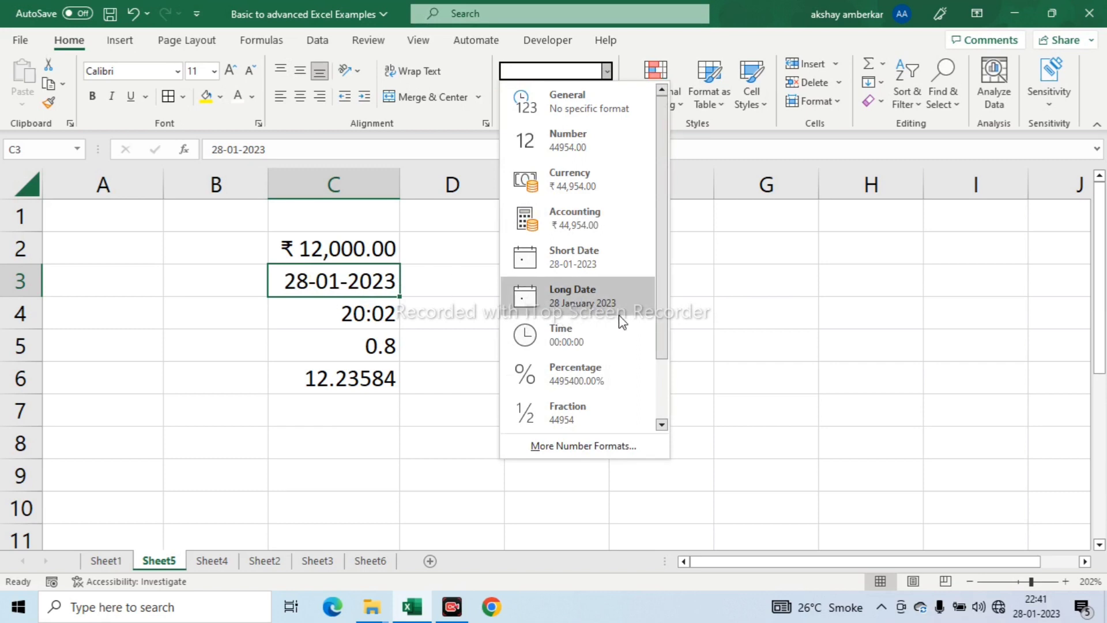
left_click(570, 294)
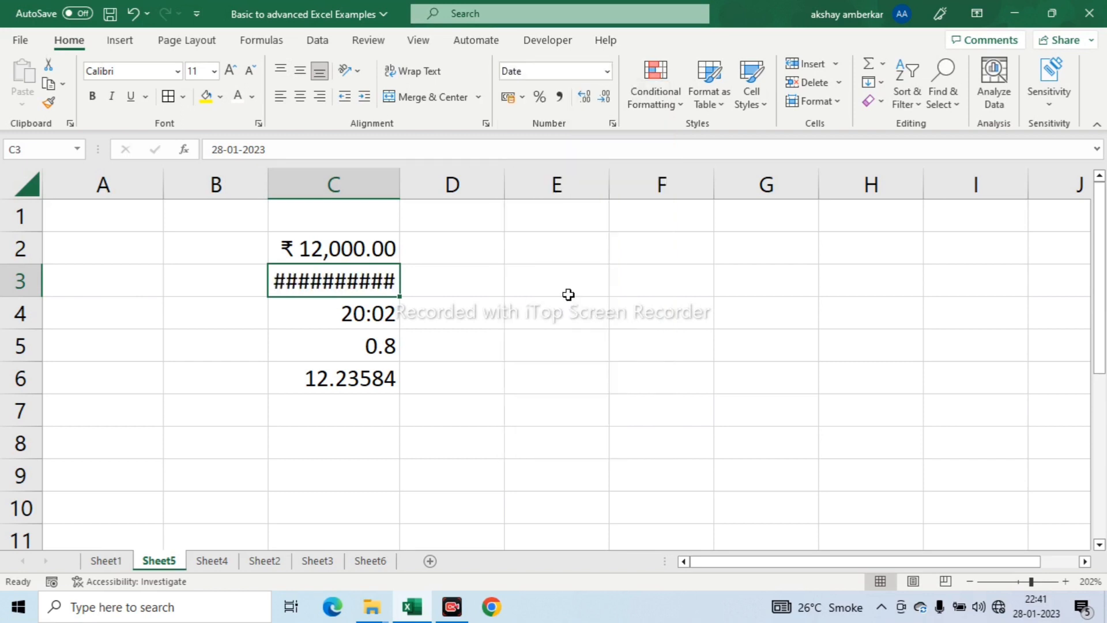
double_click(400, 177)
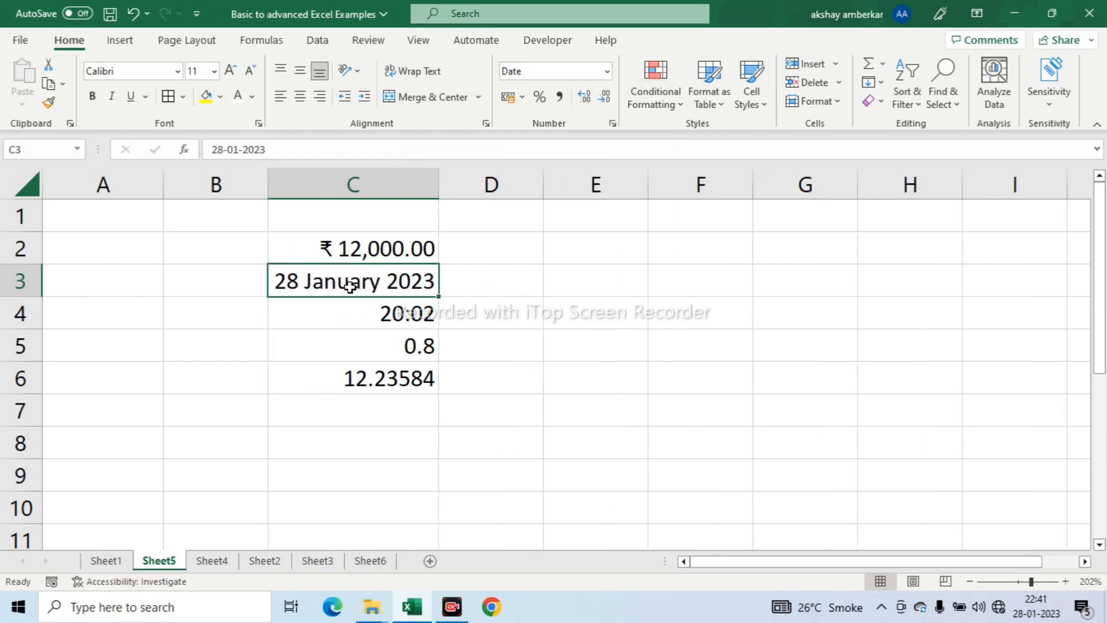
left_click(607, 74)
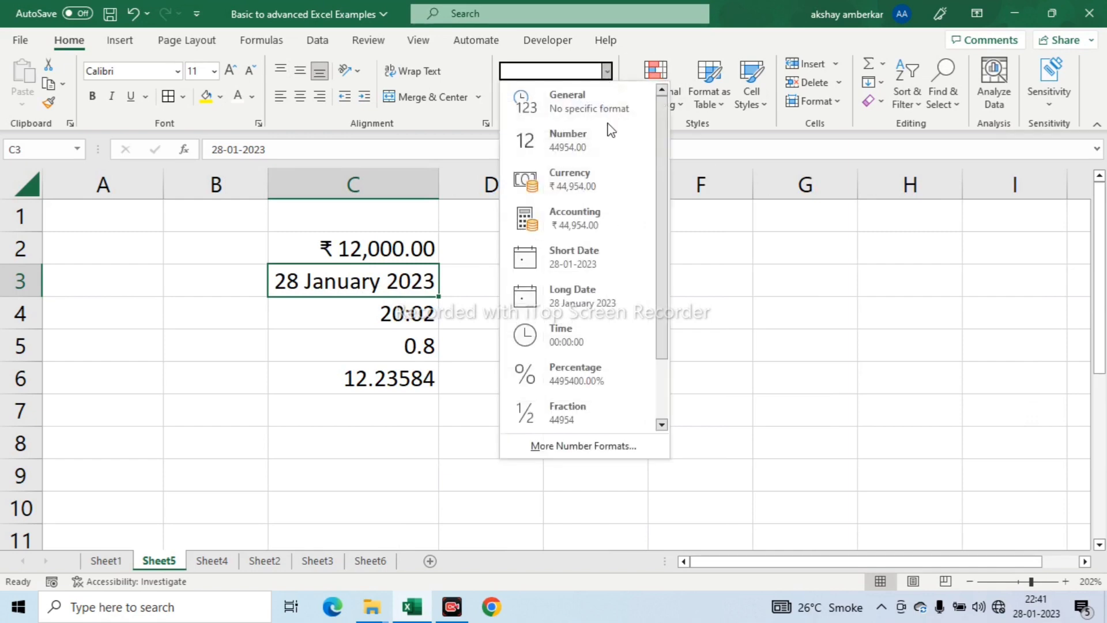
left_click(455, 299)
- Apply the Time format with hours, minutes and seconds to the time value in C4
left_click(413, 312)
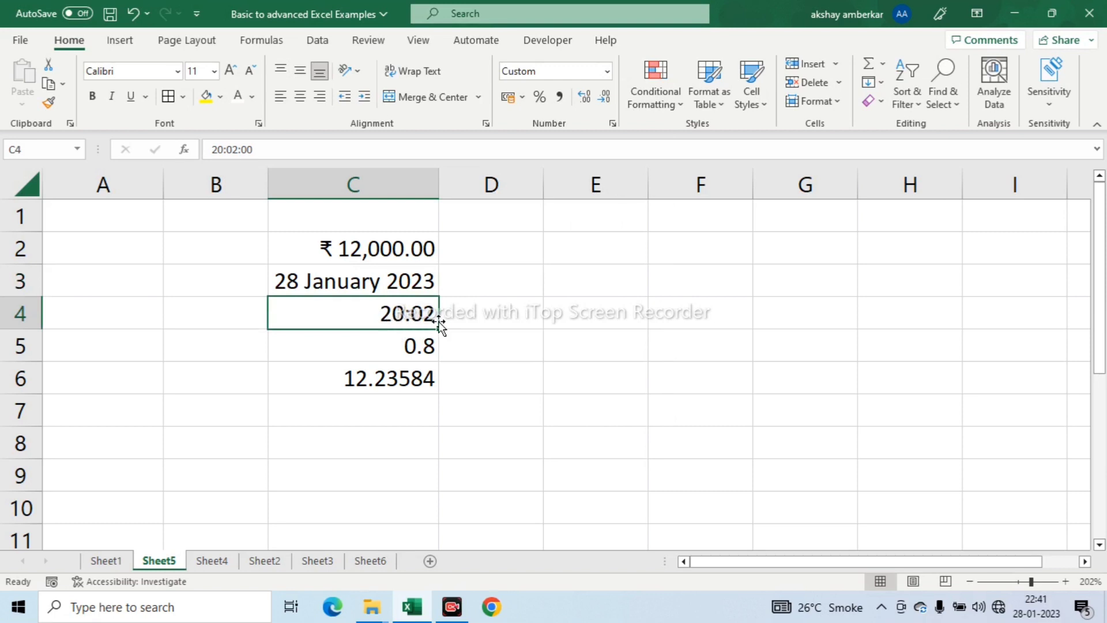
left_click(608, 75)
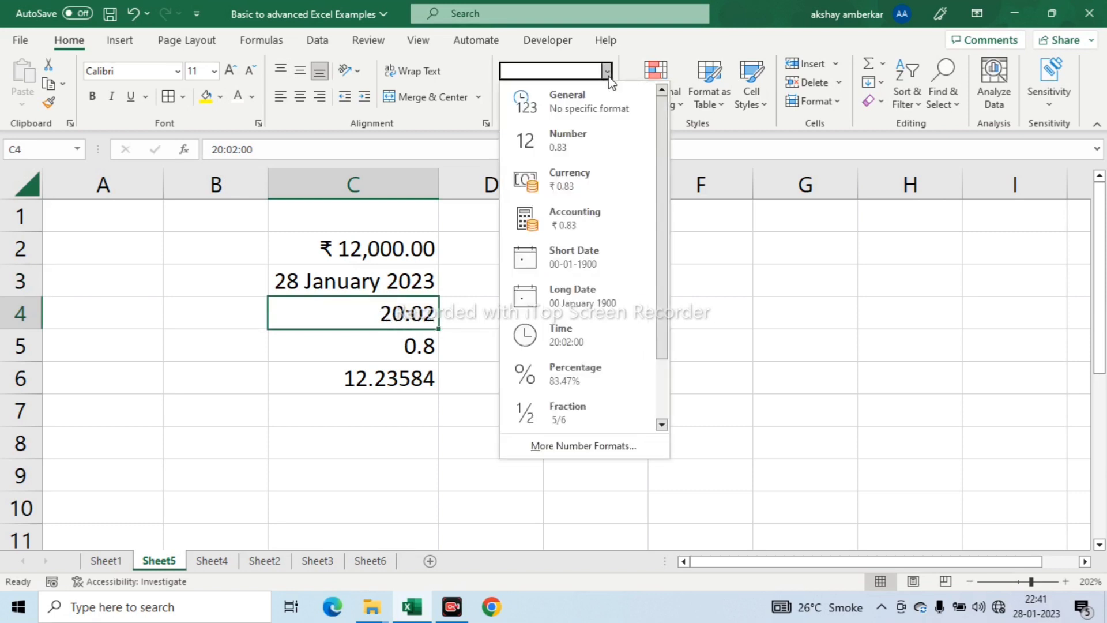
left_click(575, 332)
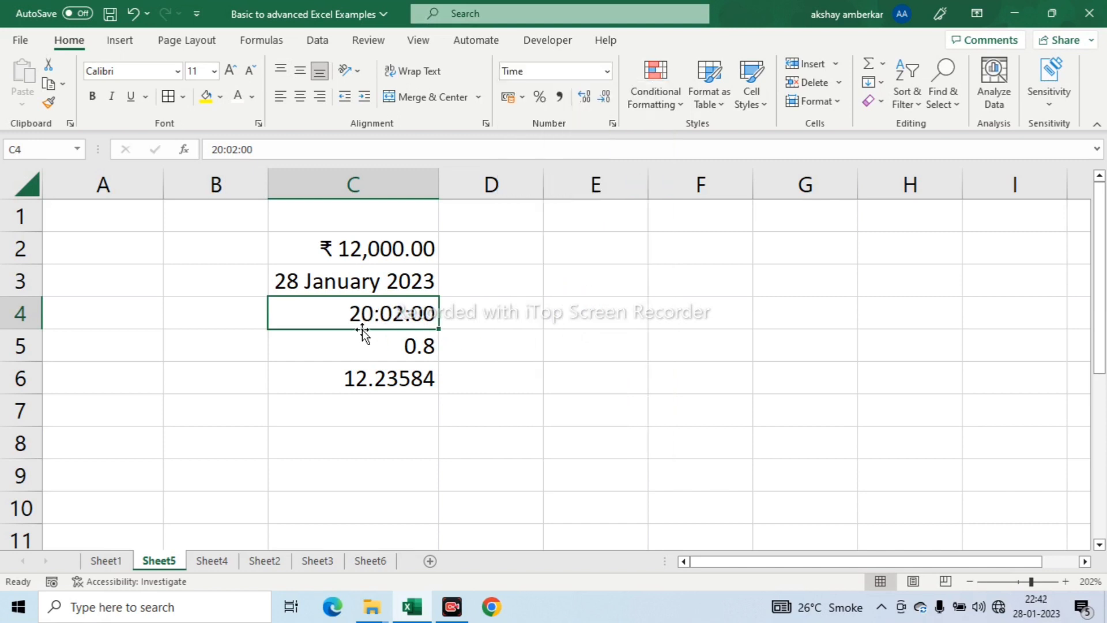
left_click(607, 73)
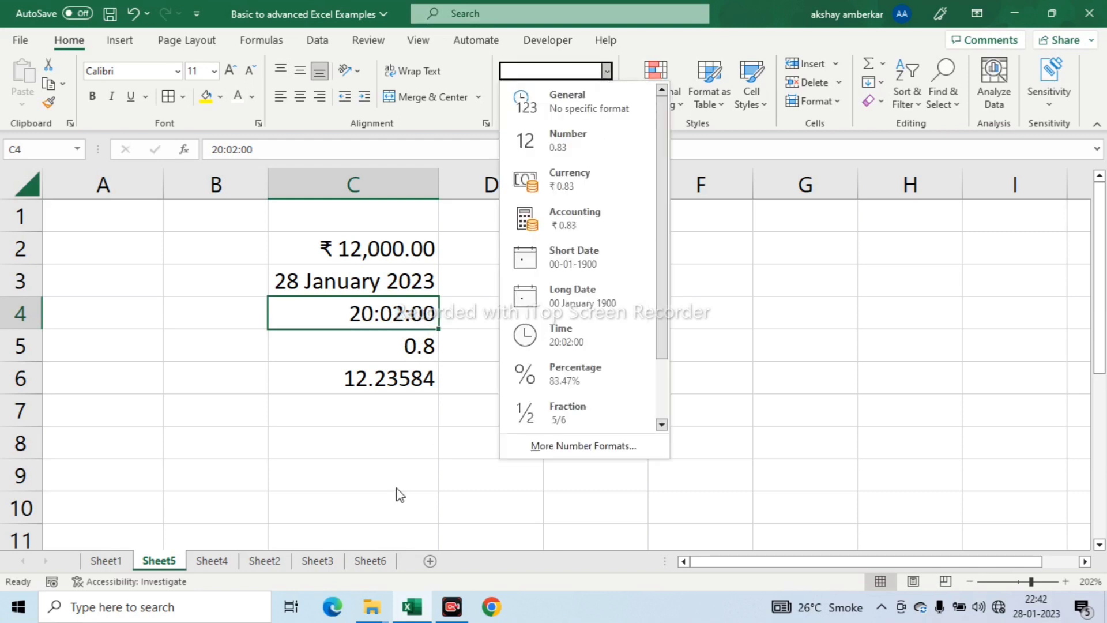
left_click(388, 351)
- Apply the Percentage format to the 0.8 value in C5
left_click(387, 349)
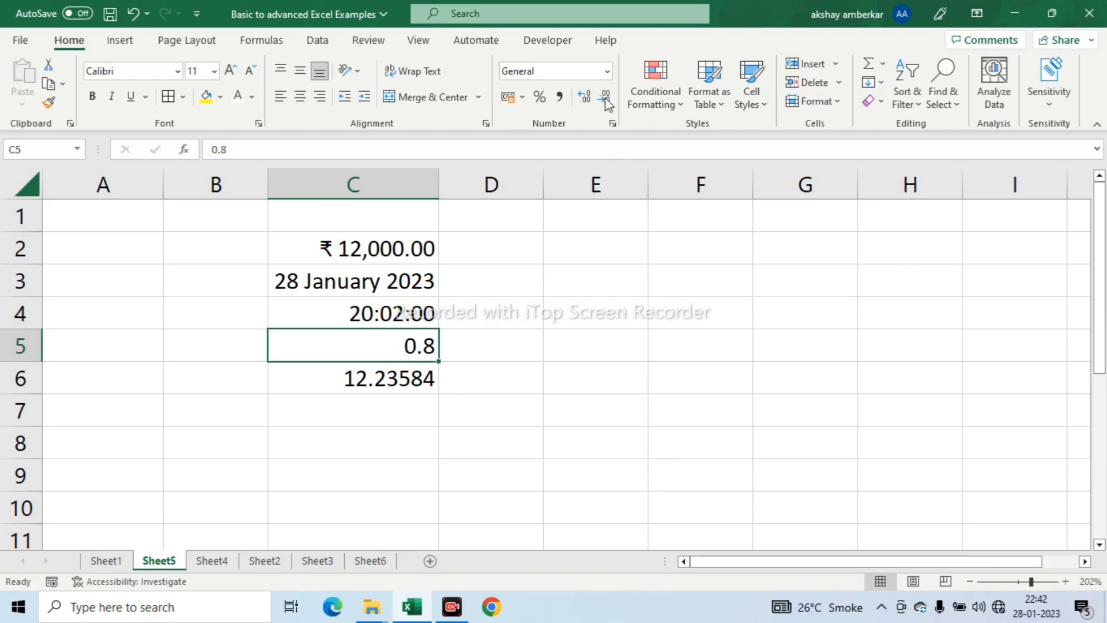
left_click(608, 74)
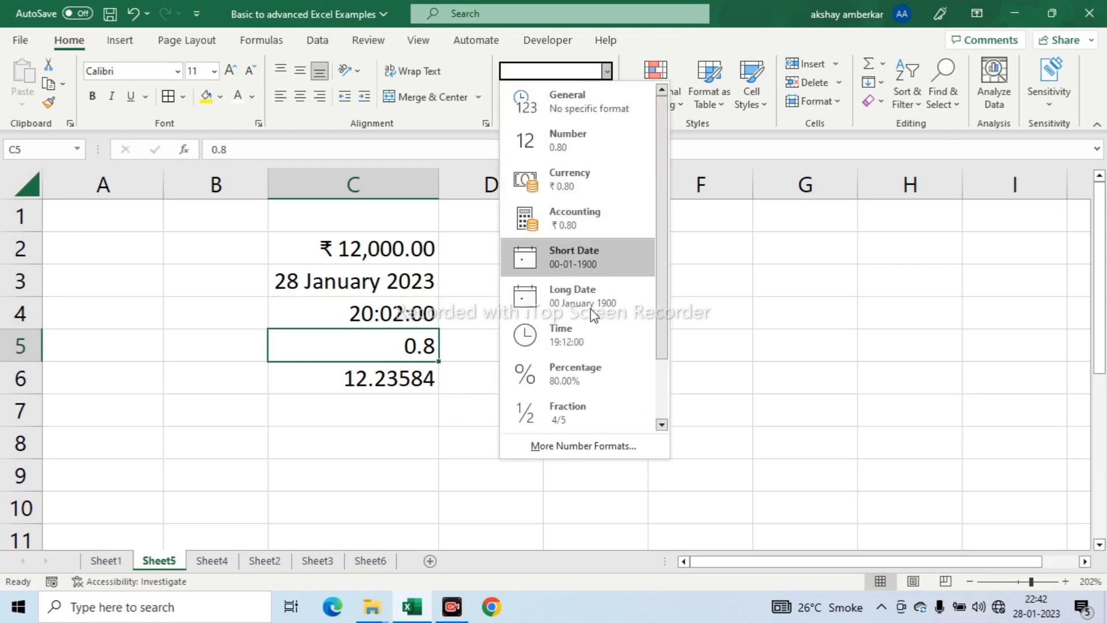
left_click(568, 375)
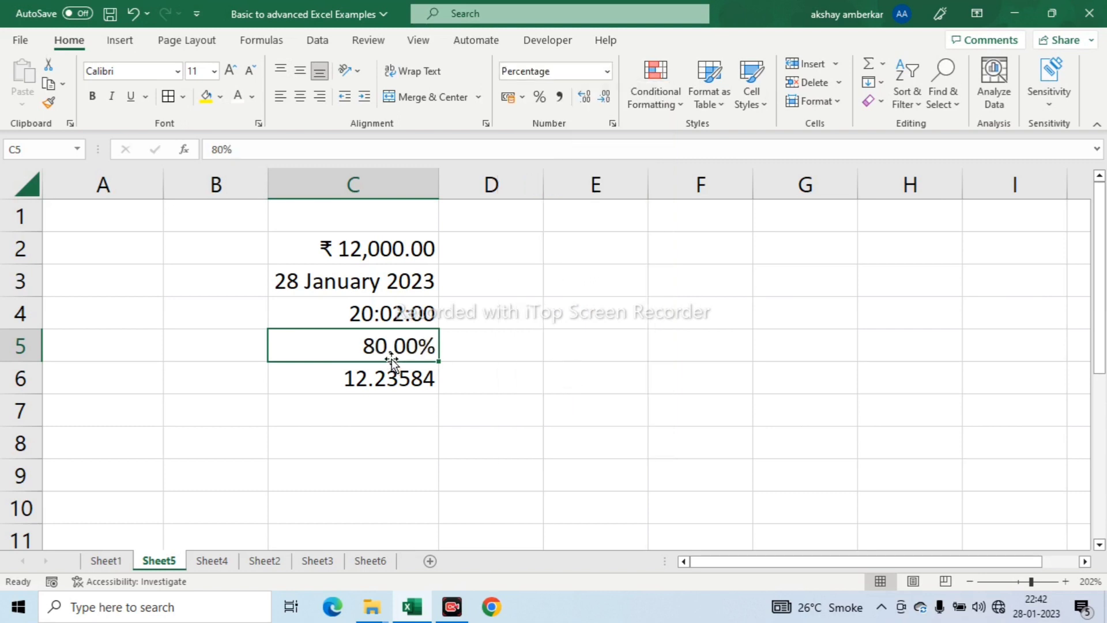
- Review the full set of number format categories for cells C2 to C6
left_click_drag(353, 248, 392, 377)
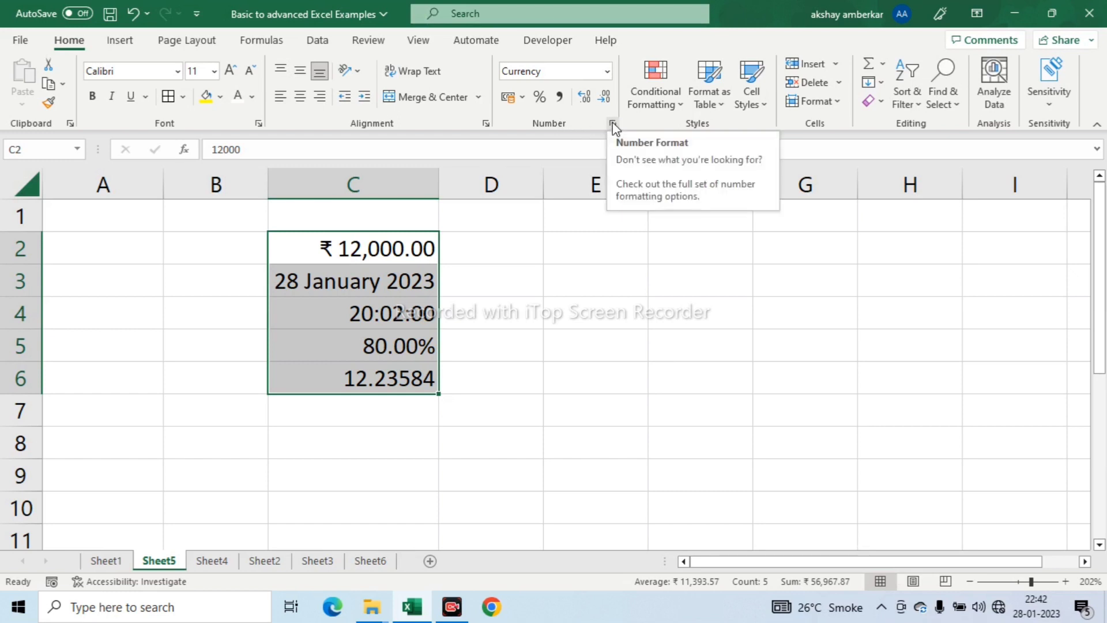
left_click(612, 123)
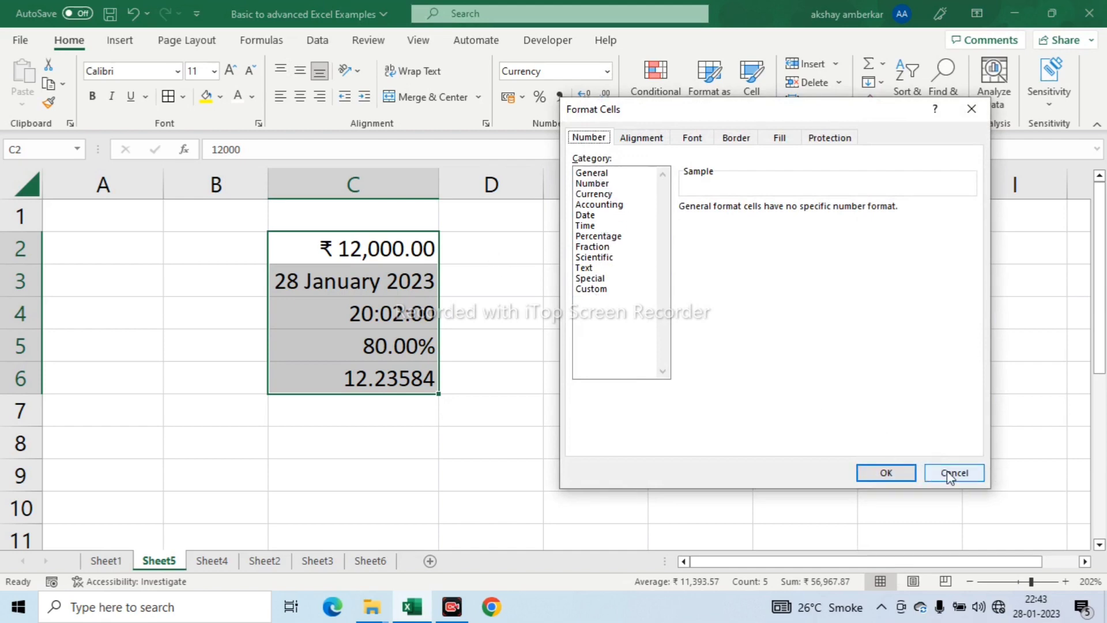
key("Escape")
- Switch the format of C2 to the Number category with 0 decimal places
left_click(421, 248)
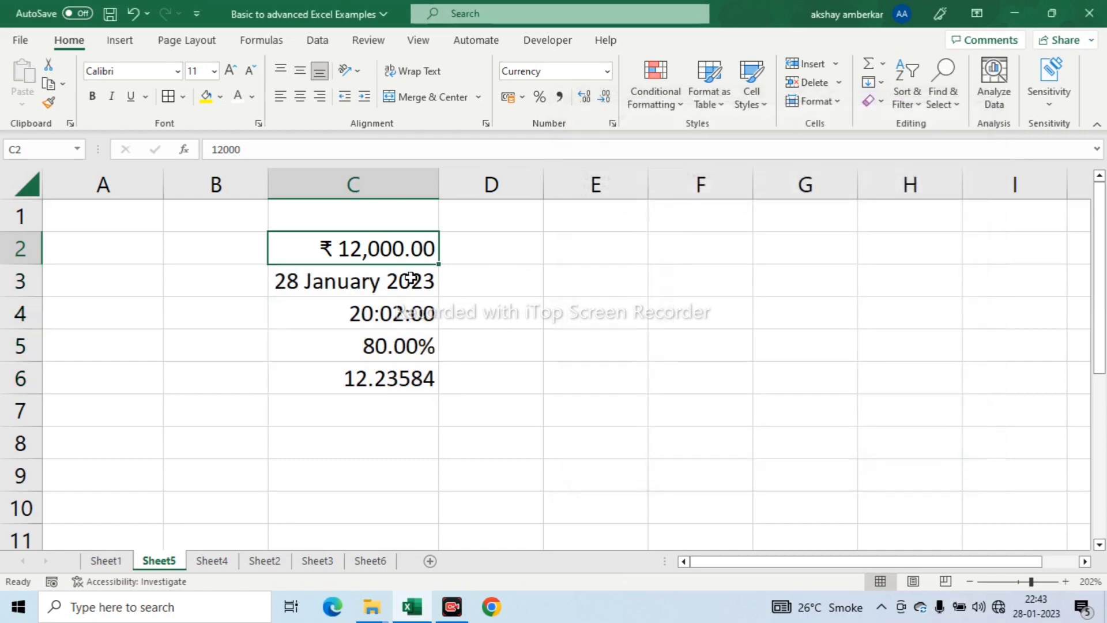
left_click(612, 123)
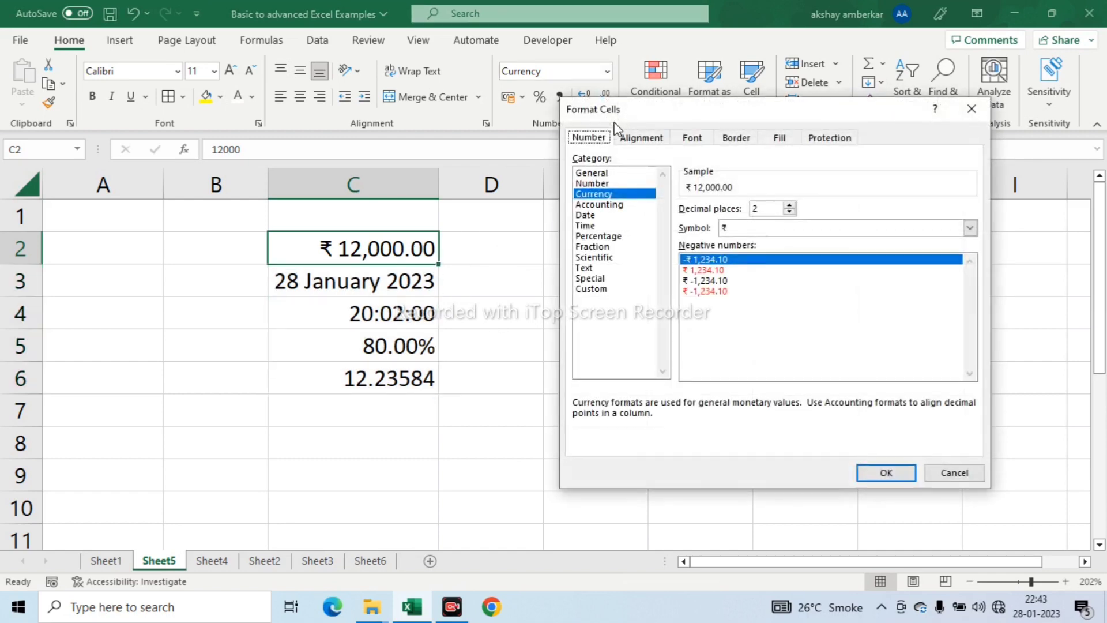
left_click(598, 183)
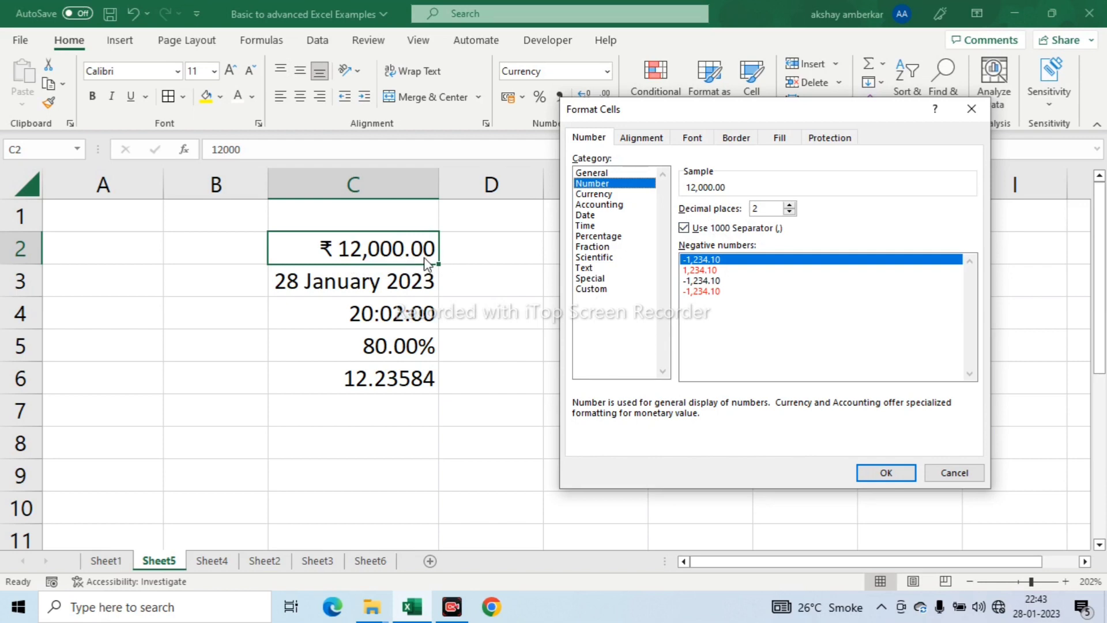
left_click(788, 205)
left_click(789, 205)
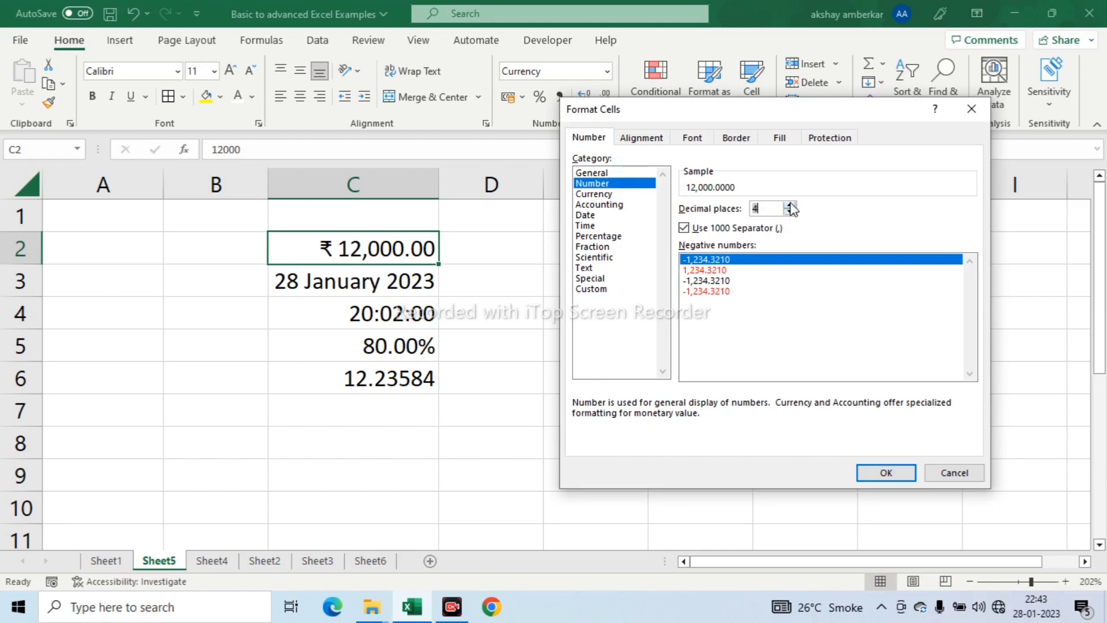
left_click(789, 213)
left_click(790, 212)
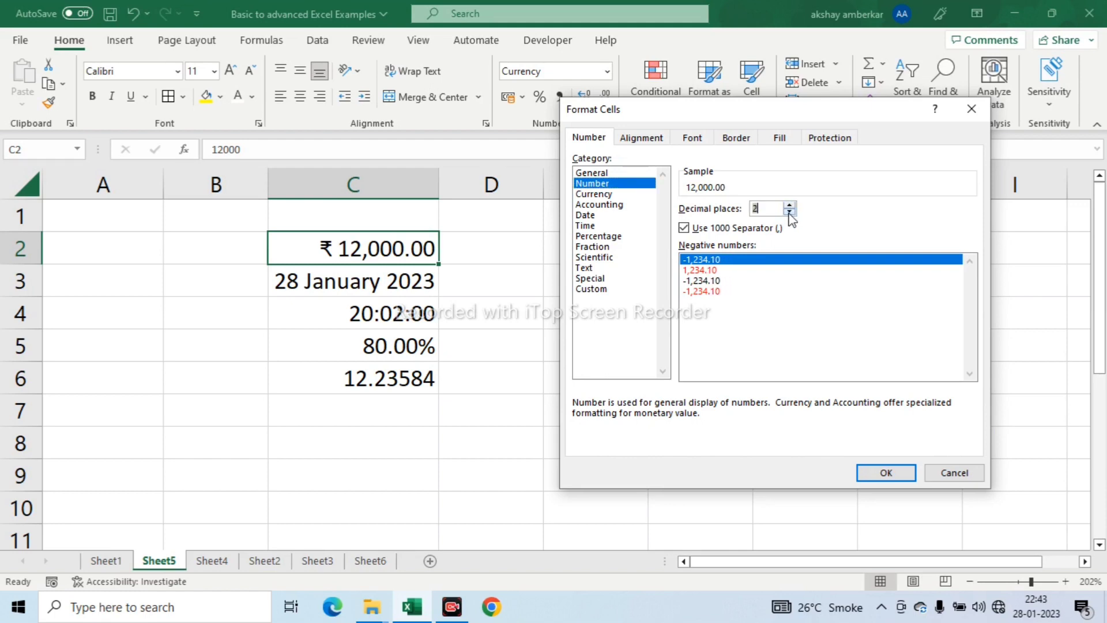
left_click(789, 212)
left_click(790, 212)
- Keep the 1000 separator on, choose the red -1,234 style for negative numbers and apply the Number format to C2
left_click(684, 229)
left_click(684, 228)
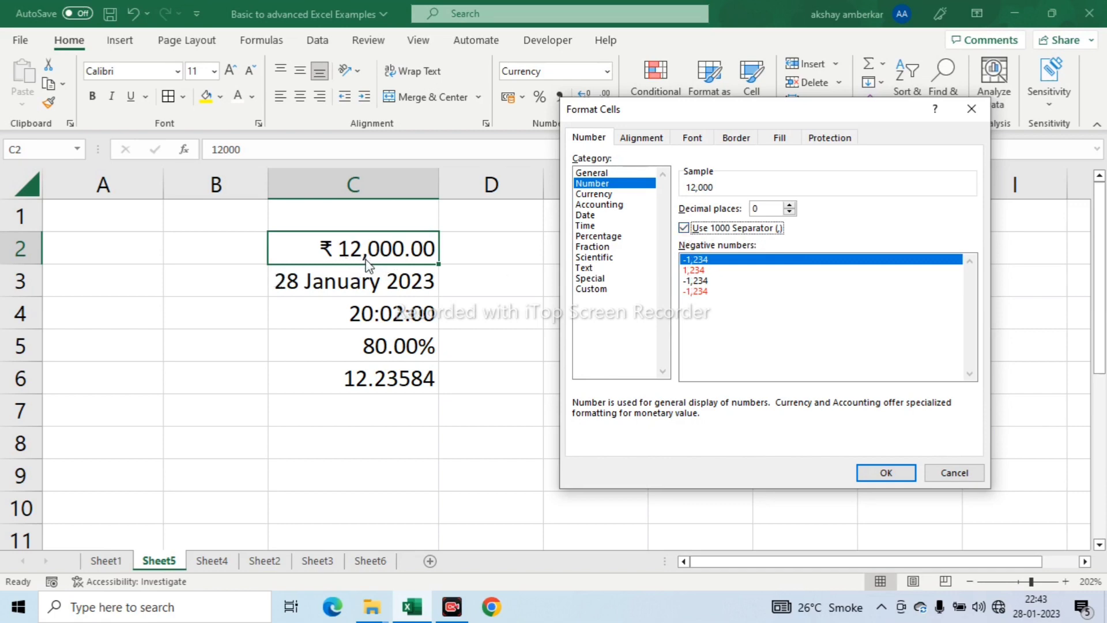
left_click(684, 228)
left_click(684, 228)
left_click(702, 270)
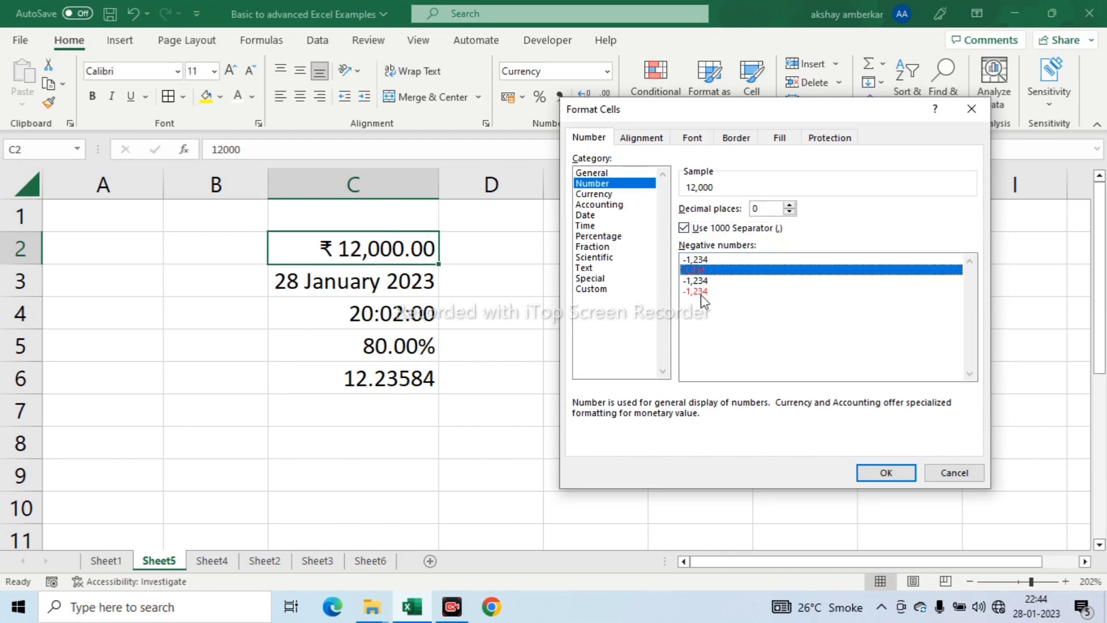
left_click(702, 292)
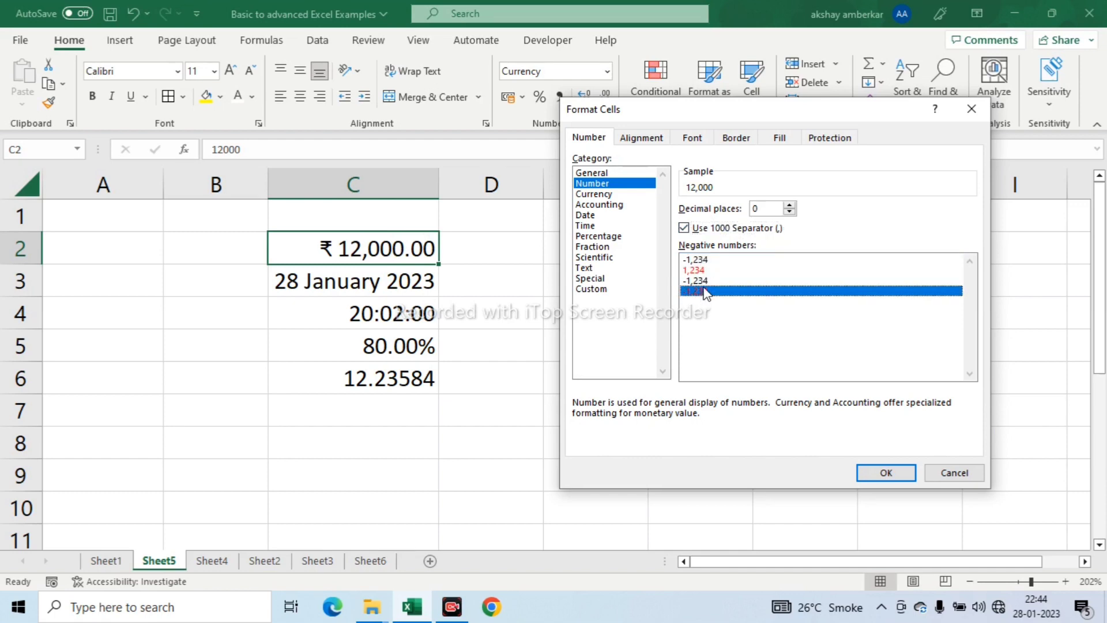
left_click(888, 474)
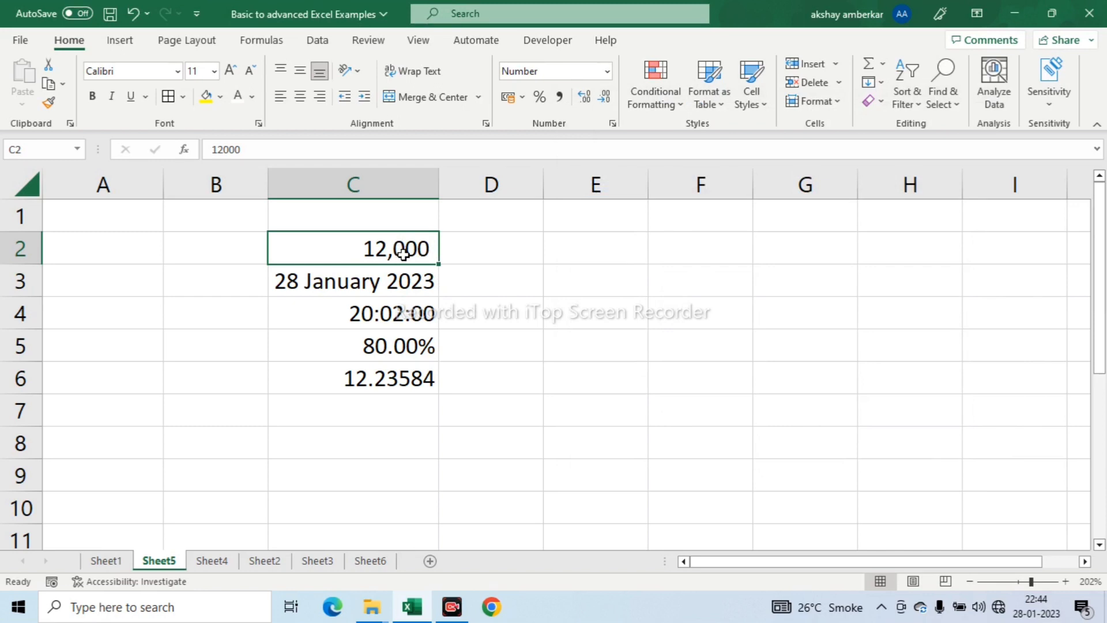
- Replace the value in C2 with -12000
type("-12000")
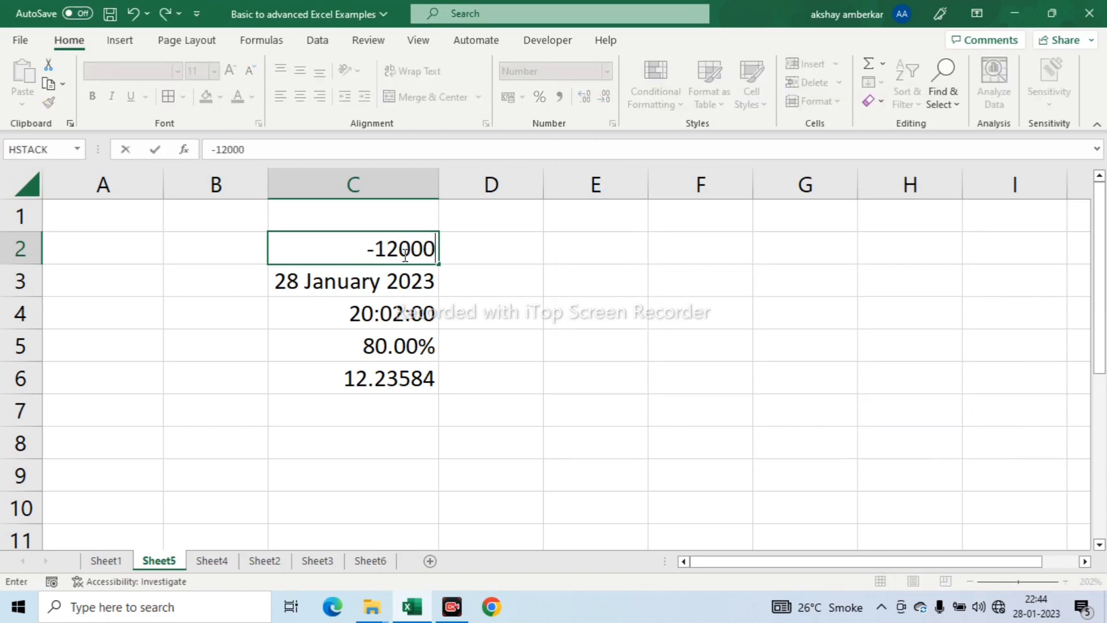
key("Return")
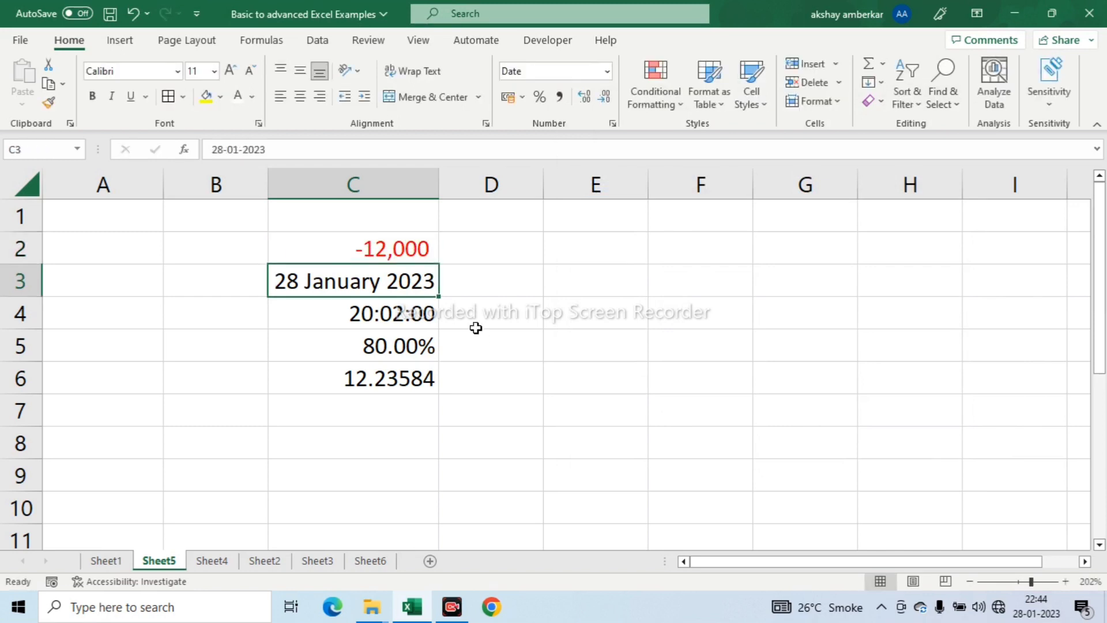
left_click(379, 245)
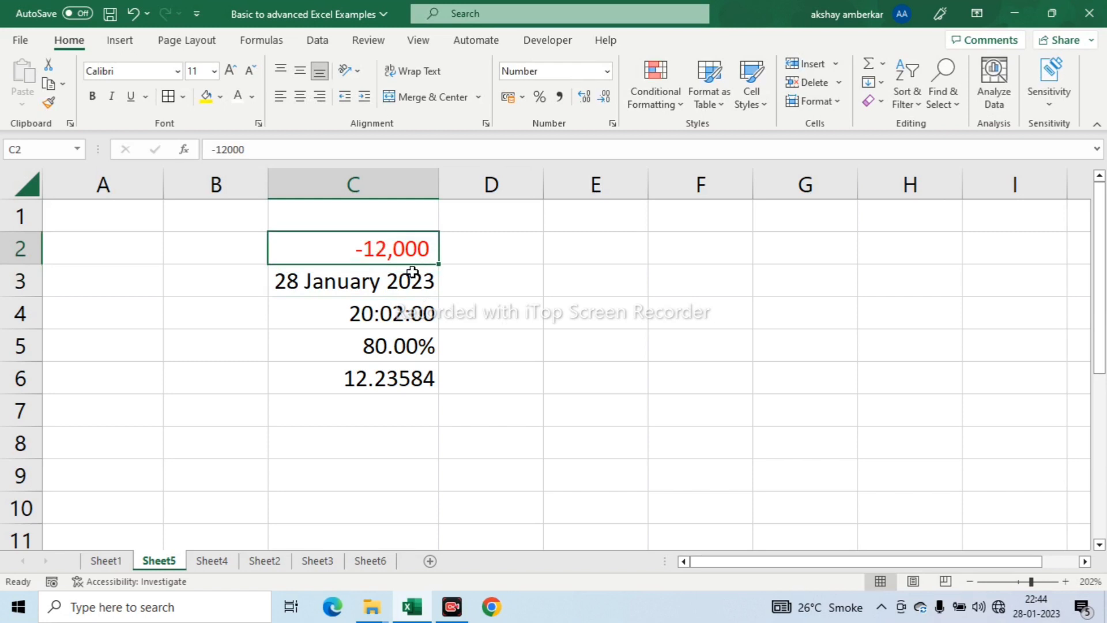
left_click(607, 71)
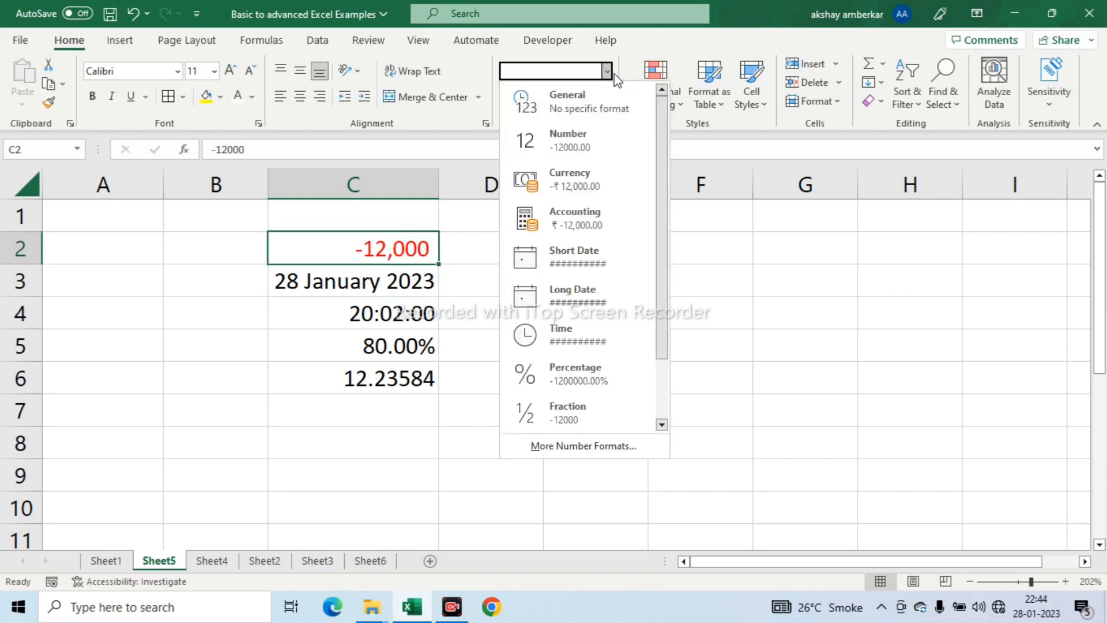
left_click(672, 175)
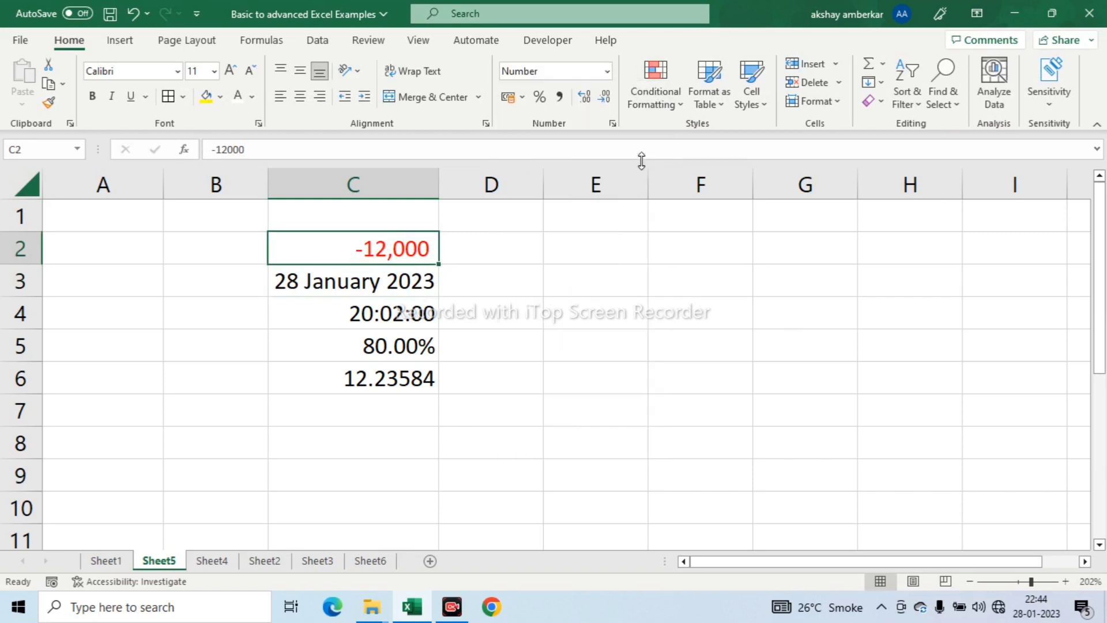
left_click(612, 124)
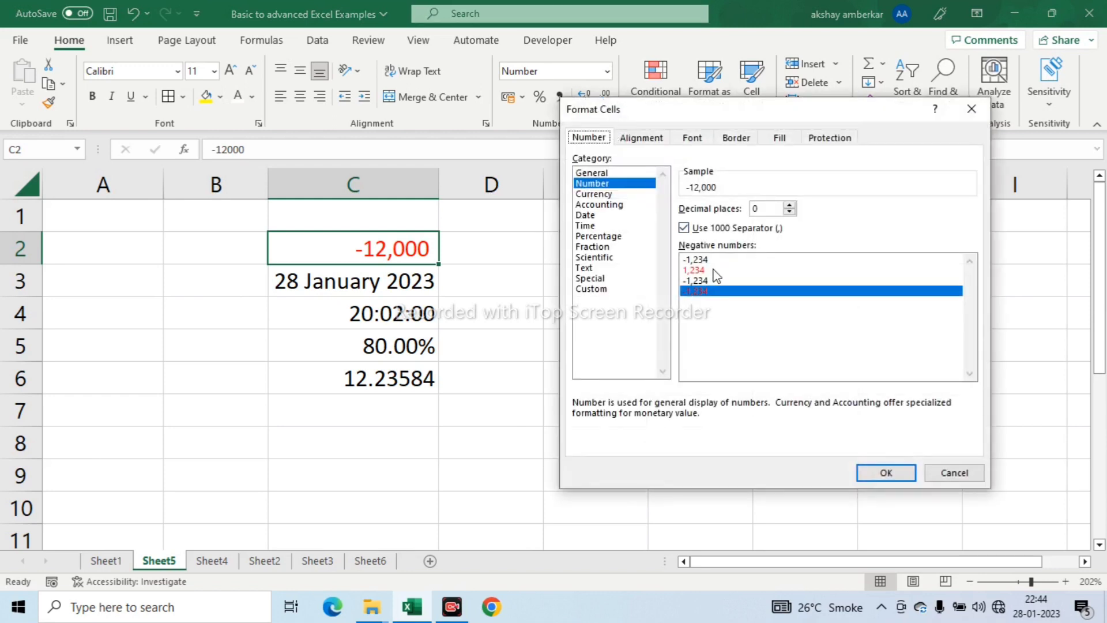
left_click(953, 473)
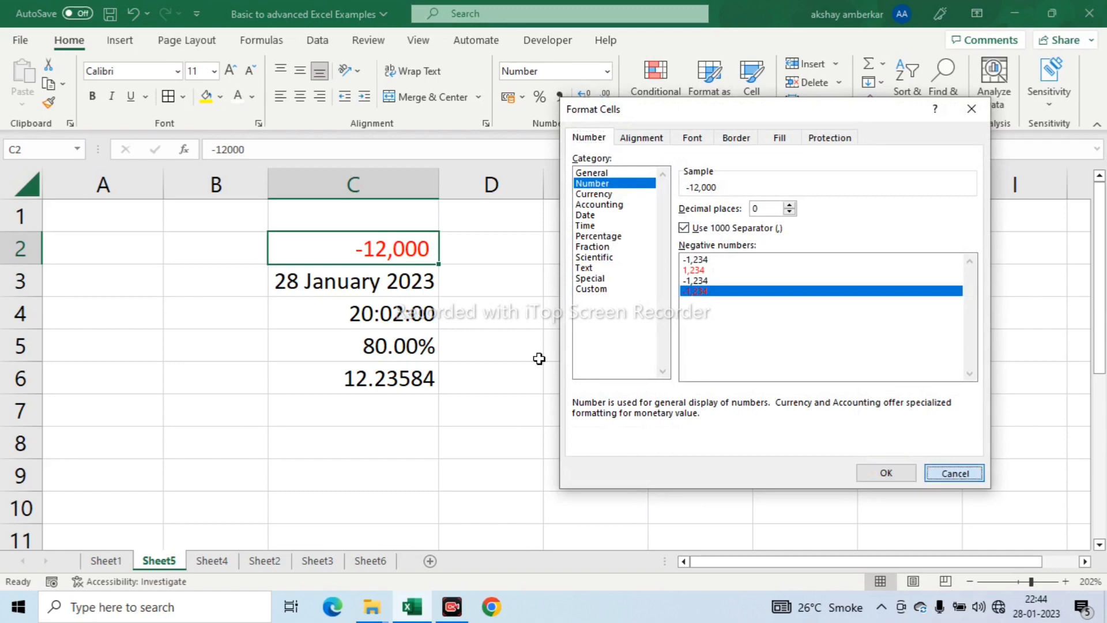
left_click(608, 71)
key("Escape")
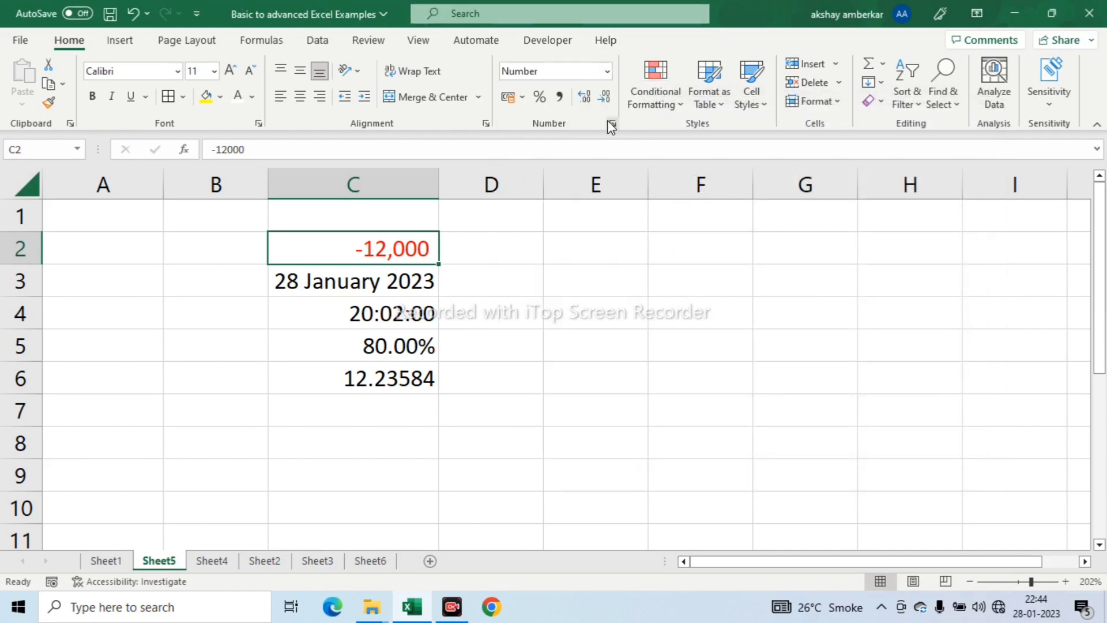
- Switch the format of C2 to Currency with 0 decimal places and the black -₹ 1,234 style for negative numbers
left_click(613, 123)
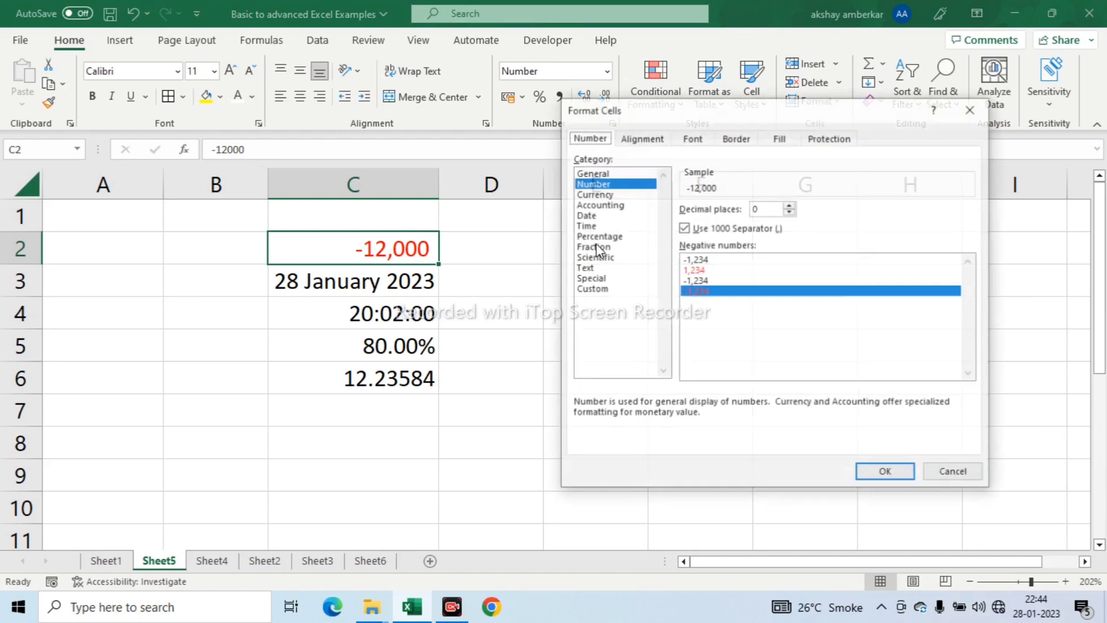
left_click(592, 196)
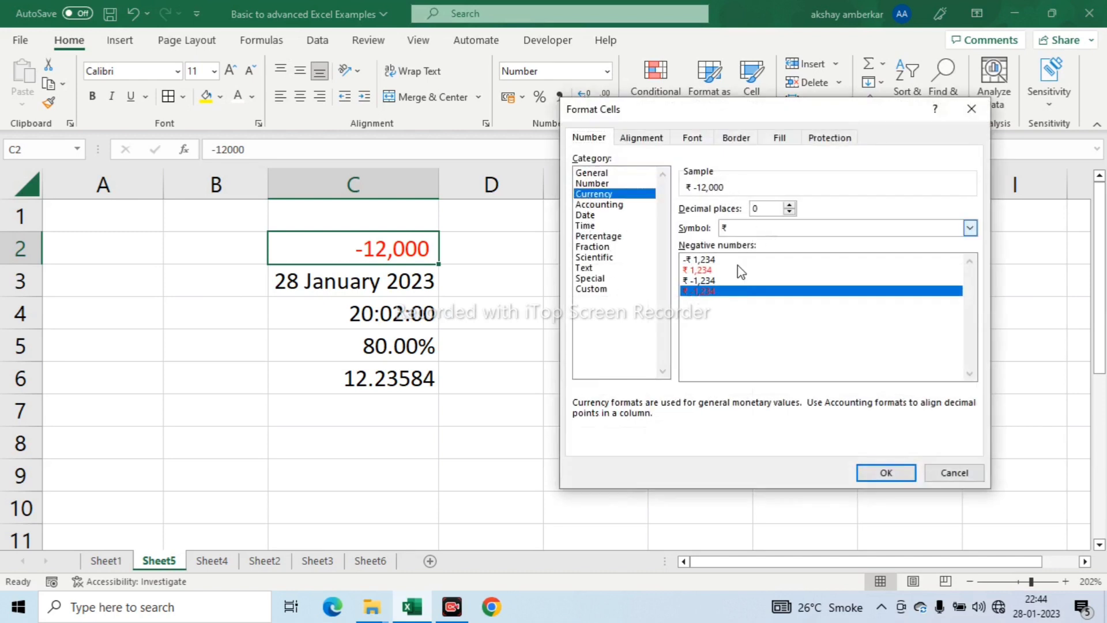
left_click(707, 261)
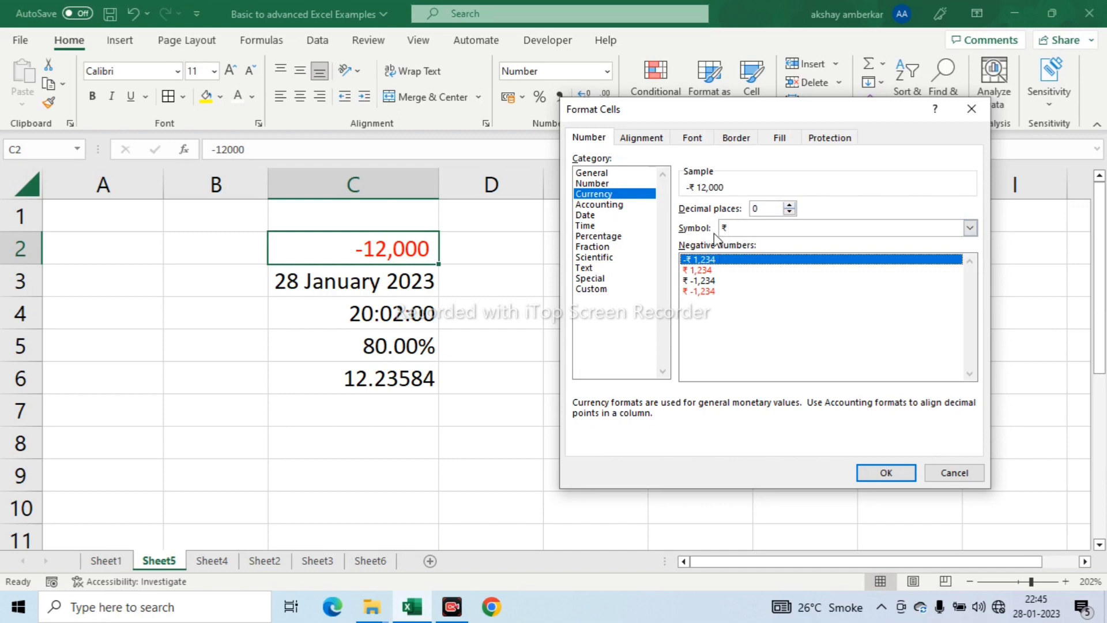
left_click(789, 205)
left_click(789, 205)
left_click(788, 212)
left_click(788, 212)
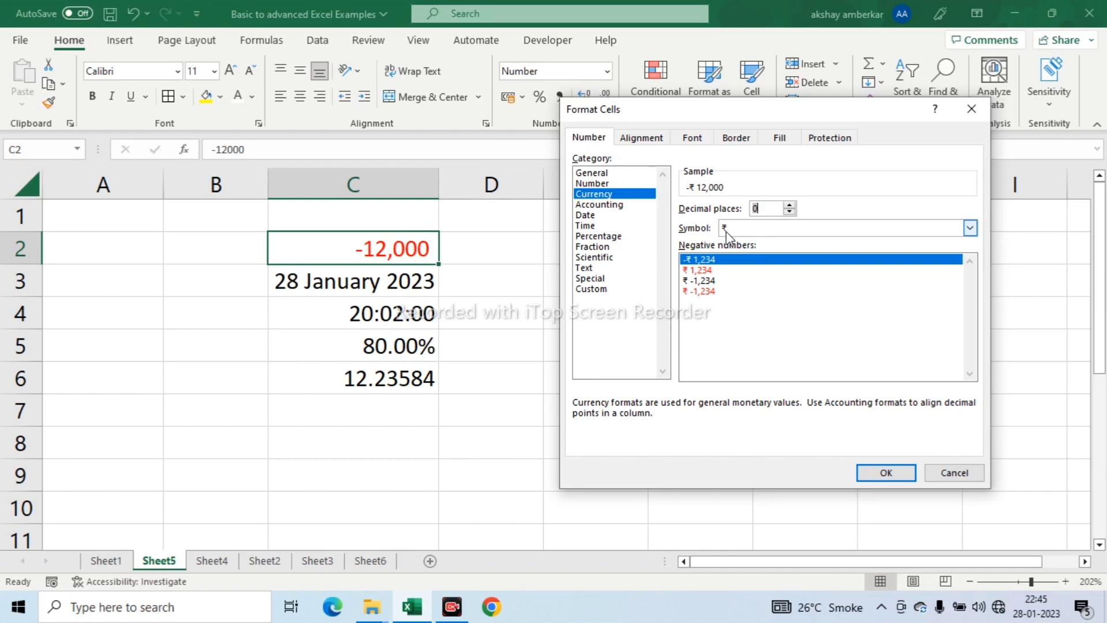
- Browse the currency symbols, keep ₹ and apply the Currency format to C2
left_click(971, 229)
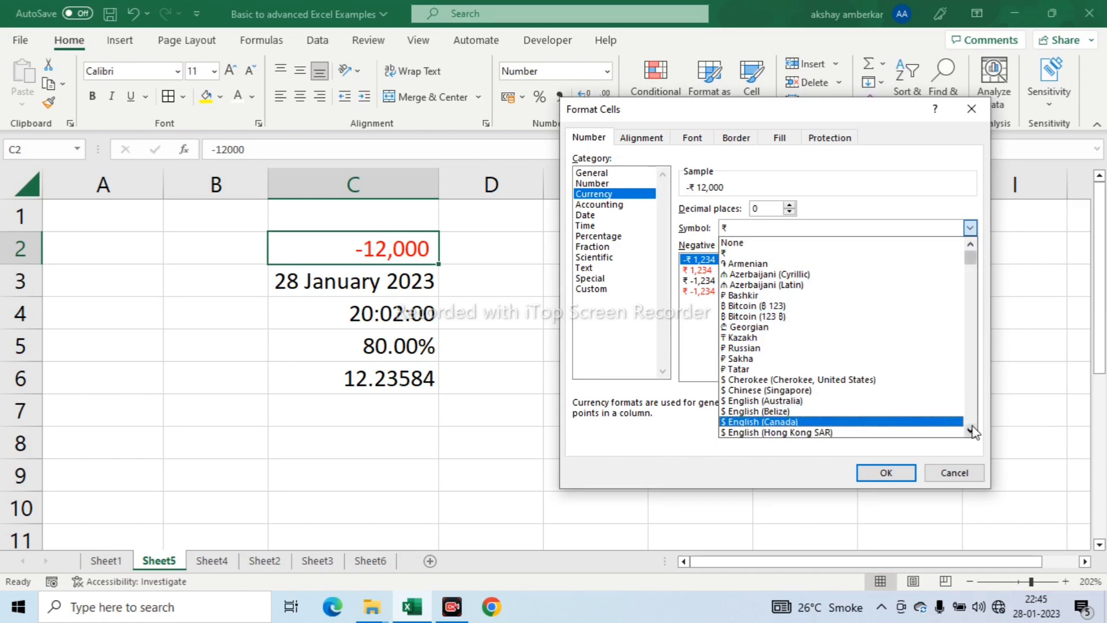
scroll(971, 432, "down", 3)
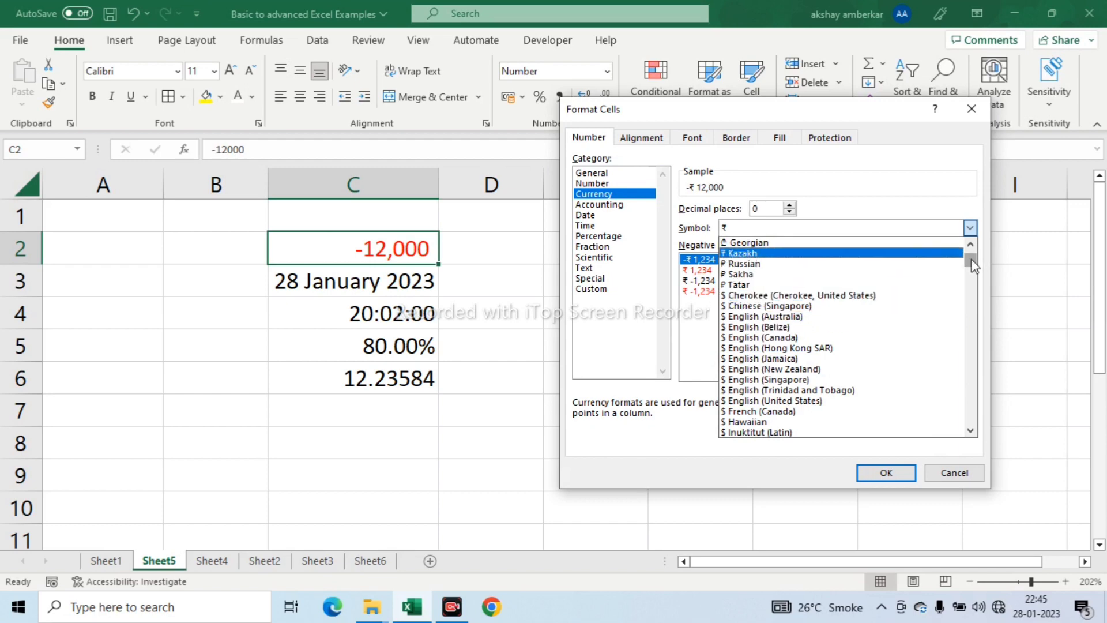
scroll(971, 260, "up", 3)
left_click(748, 231)
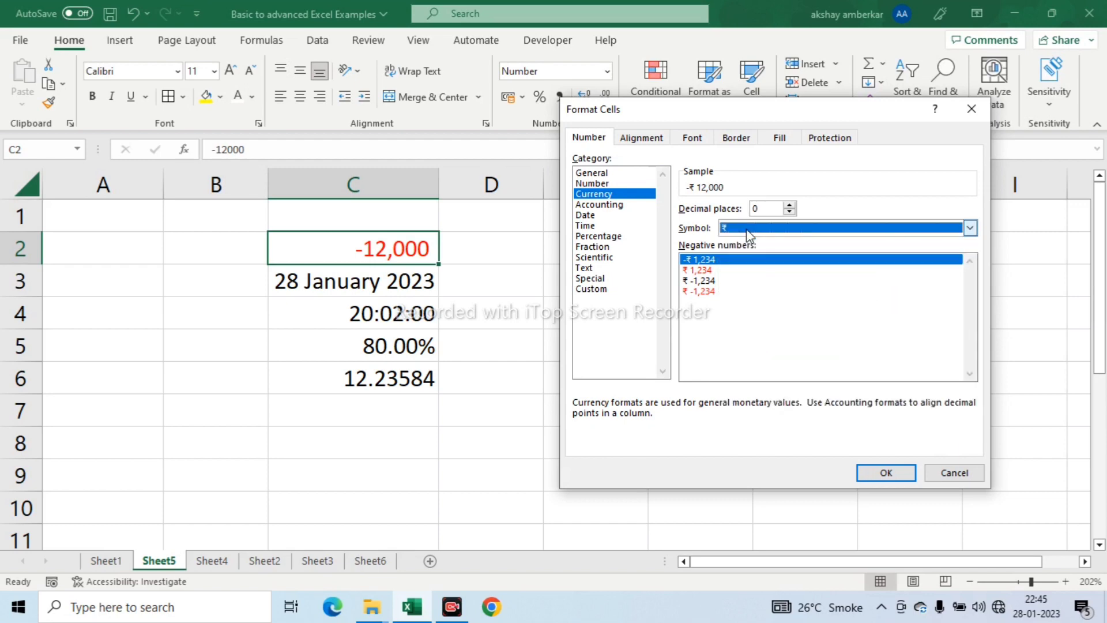
left_click(886, 473)
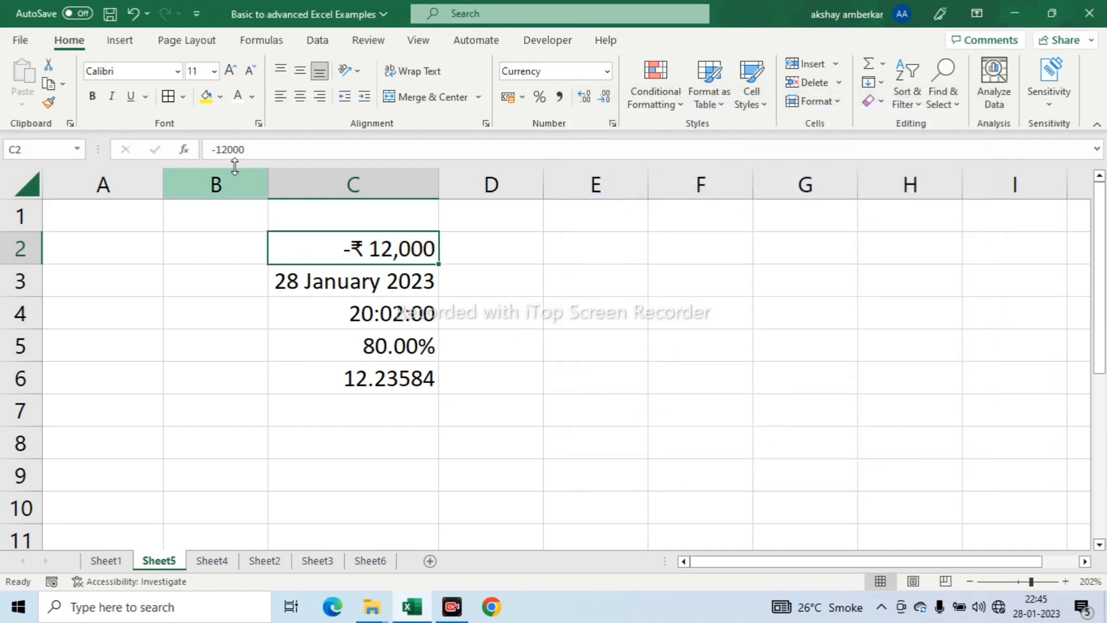
- Remove the minus sign from the value in C2 so that it reads 12000
left_click(217, 149)
key("BackSpace")
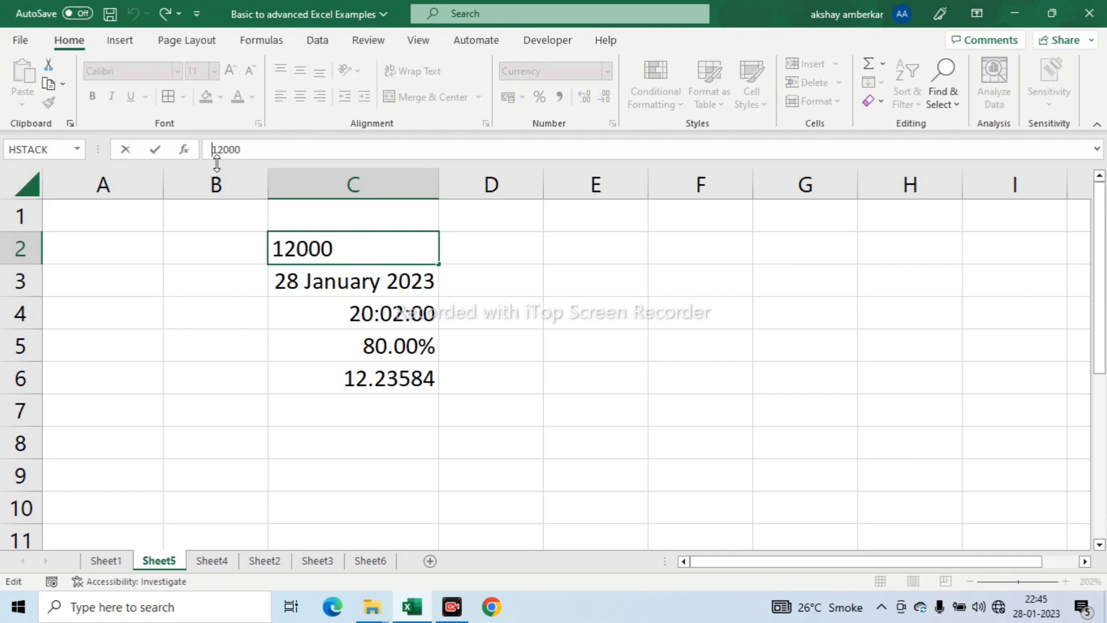
key("Return")
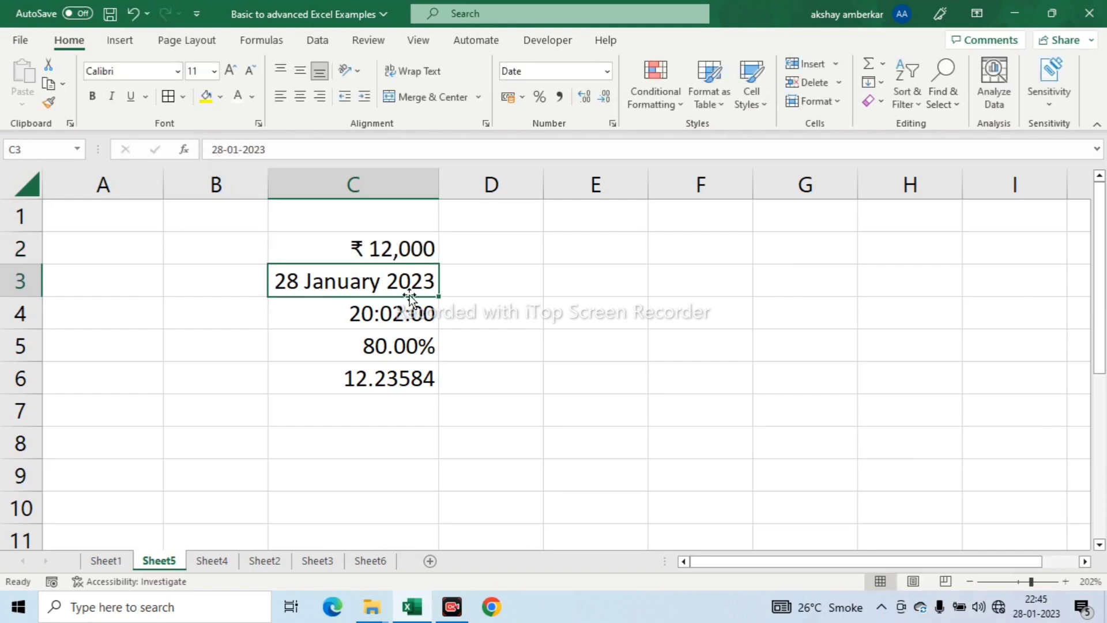
- Set the Currency format of C2 to 2 decimal places
left_click(395, 252)
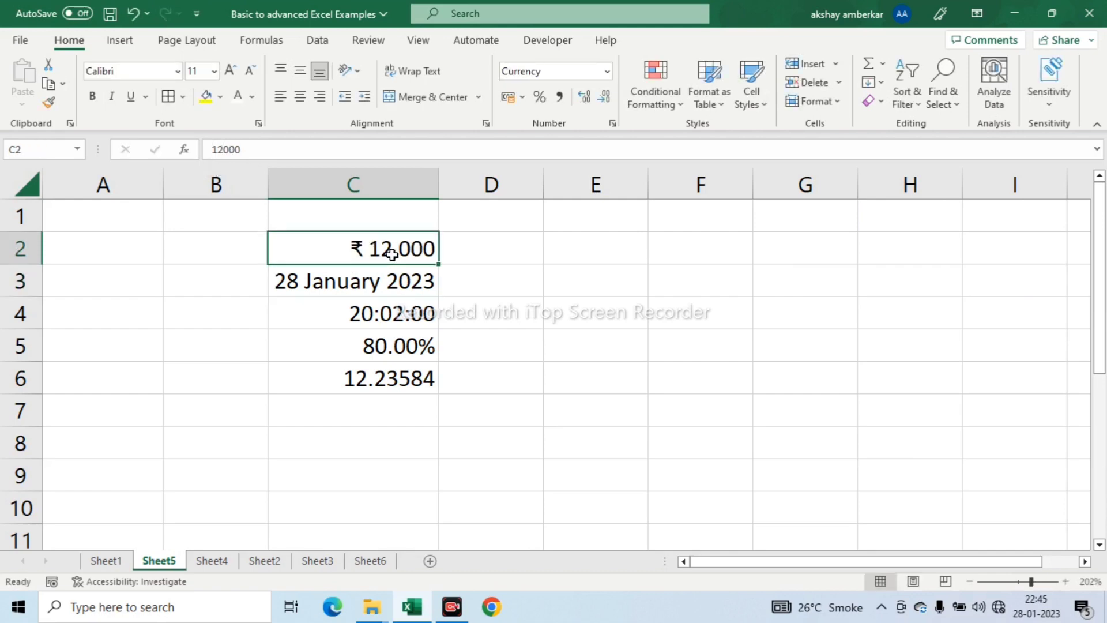
left_click(613, 123)
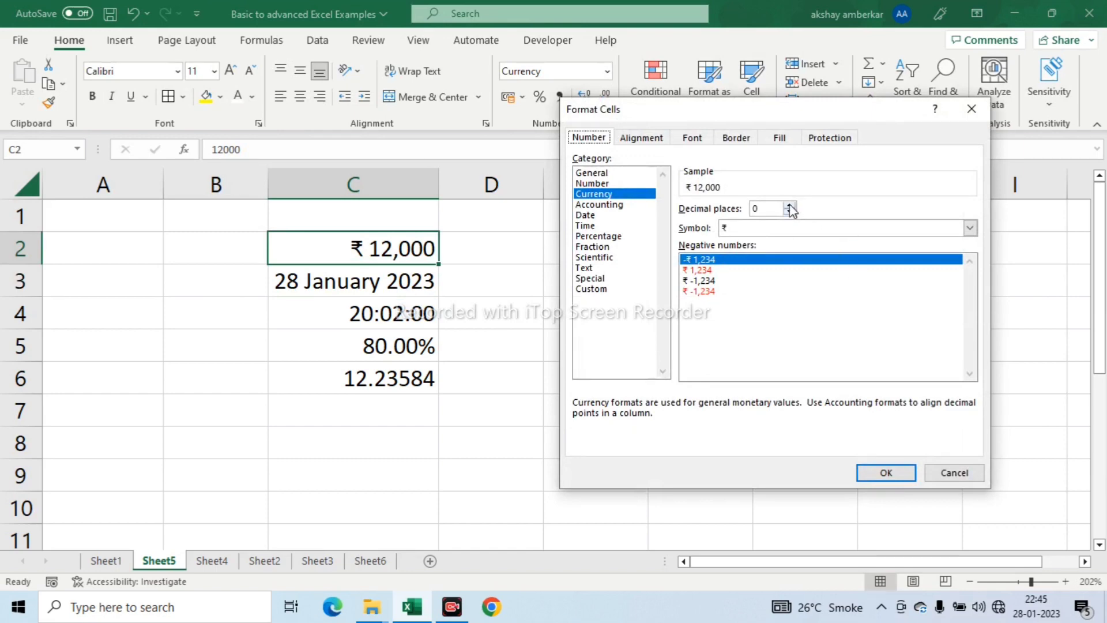
left_click(789, 206)
left_click(789, 206)
left_click(900, 471)
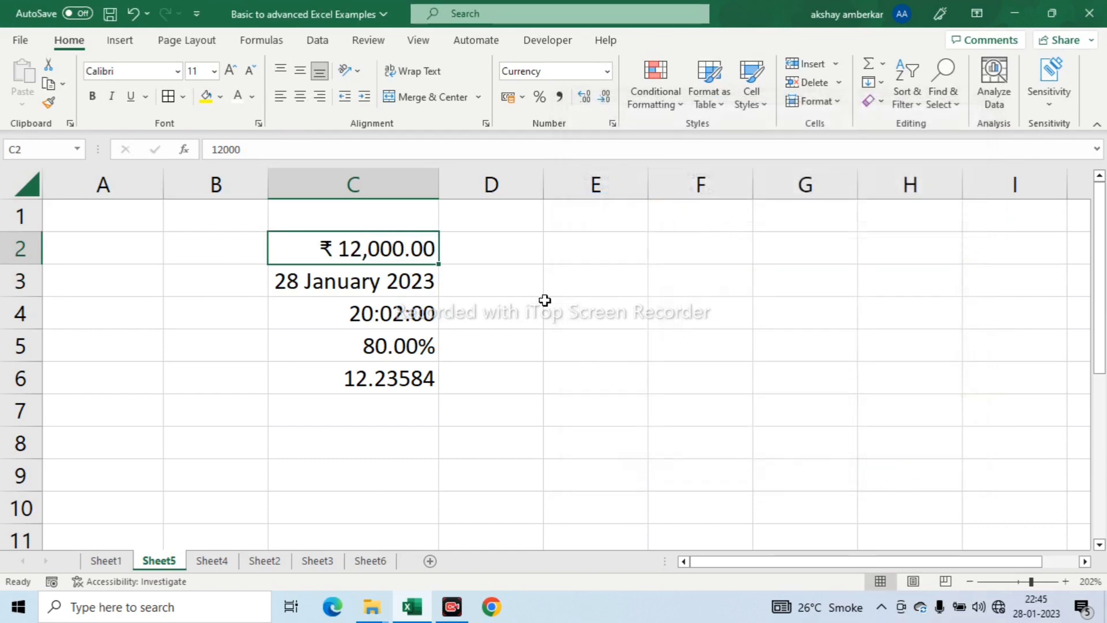
left_click(507, 306)
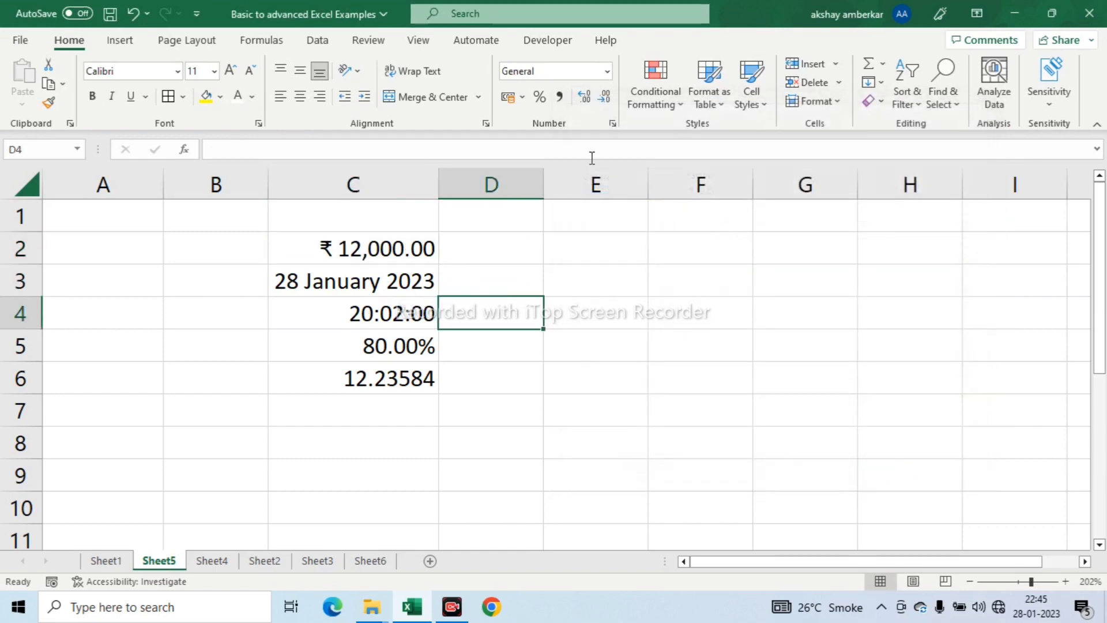
left_click(613, 124)
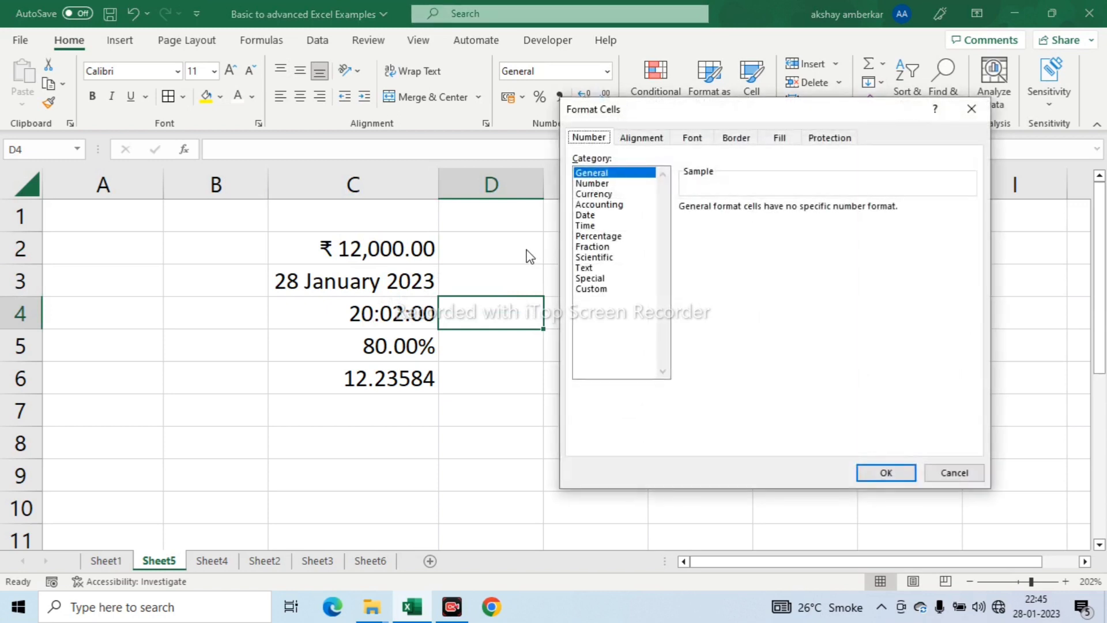
key("Escape")
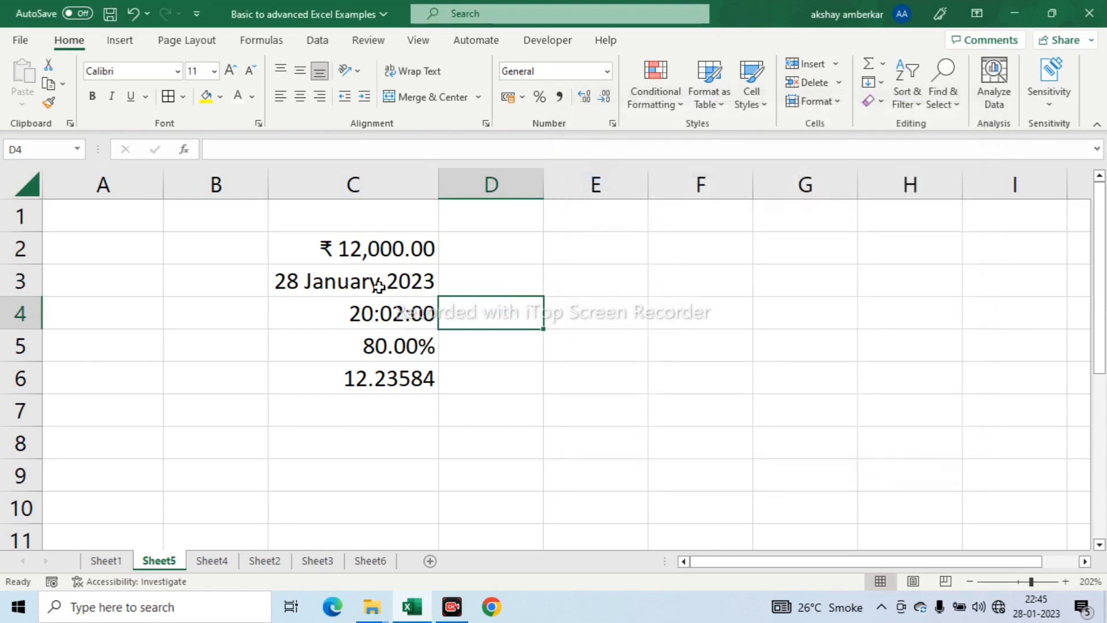
- Change the date format of C3 to the long type with weekday, "Wednesday, 14 March, 2012"
left_click(375, 283)
left_click(613, 123)
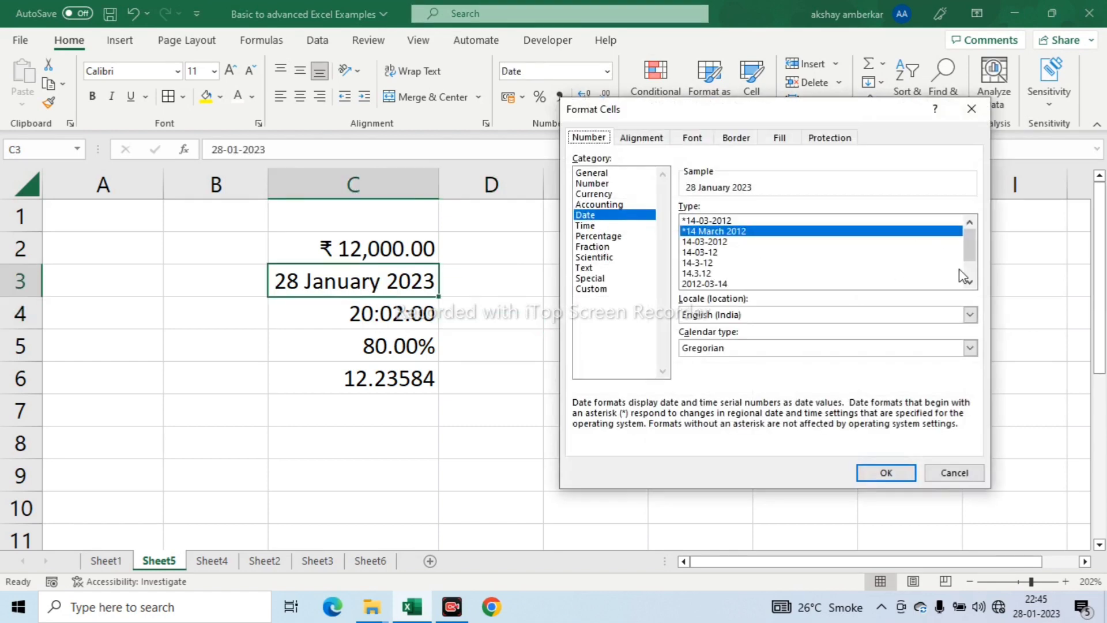
mouse_move(971, 254)
left_mouse_down()
mouse_move(971, 270)
mouse_move(975, 235)
mouse_move(975, 263)
left_mouse_up()
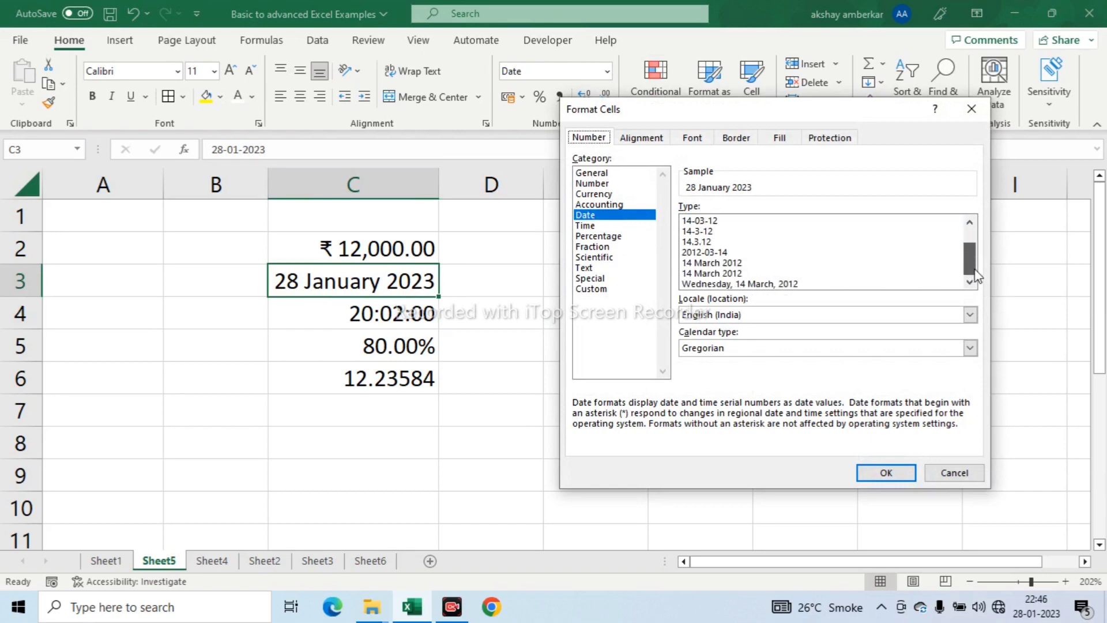
left_click(715, 263)
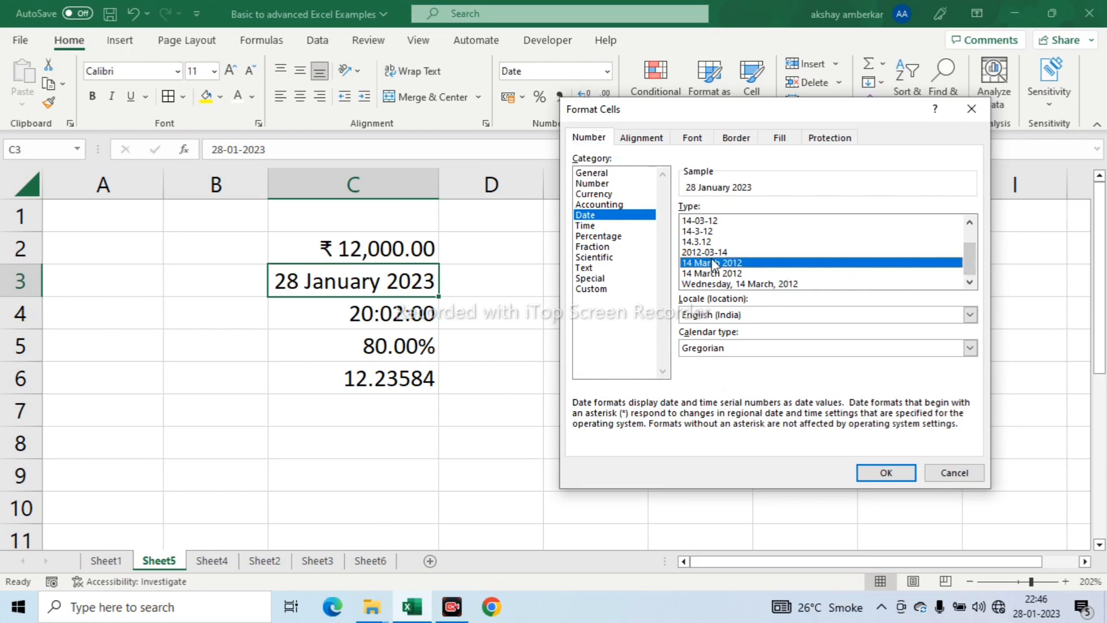
left_click(736, 284)
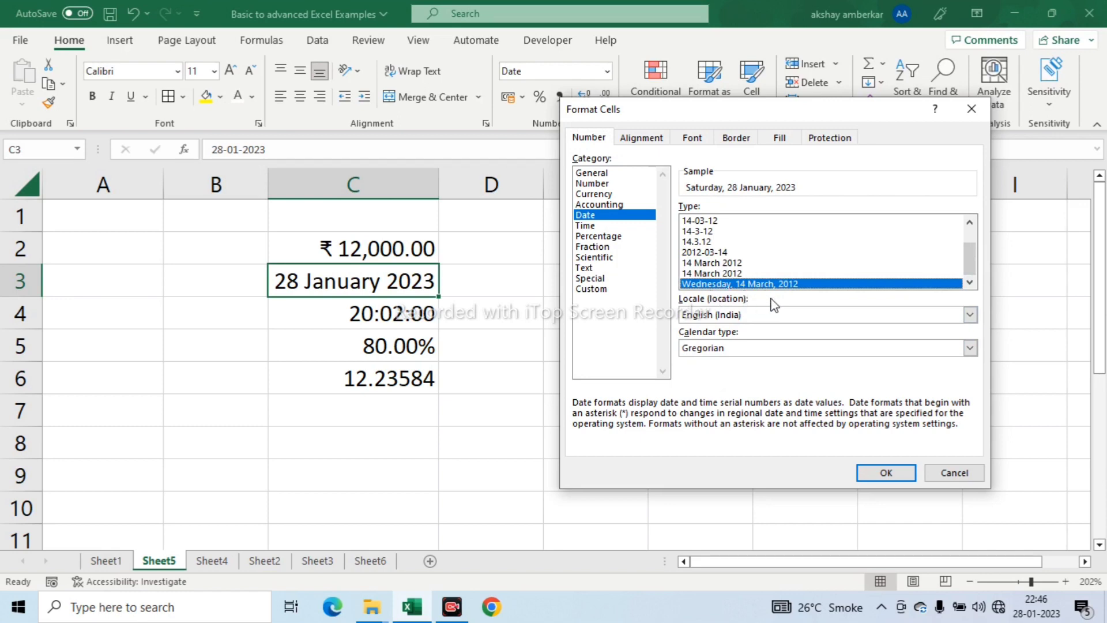
left_click(892, 473)
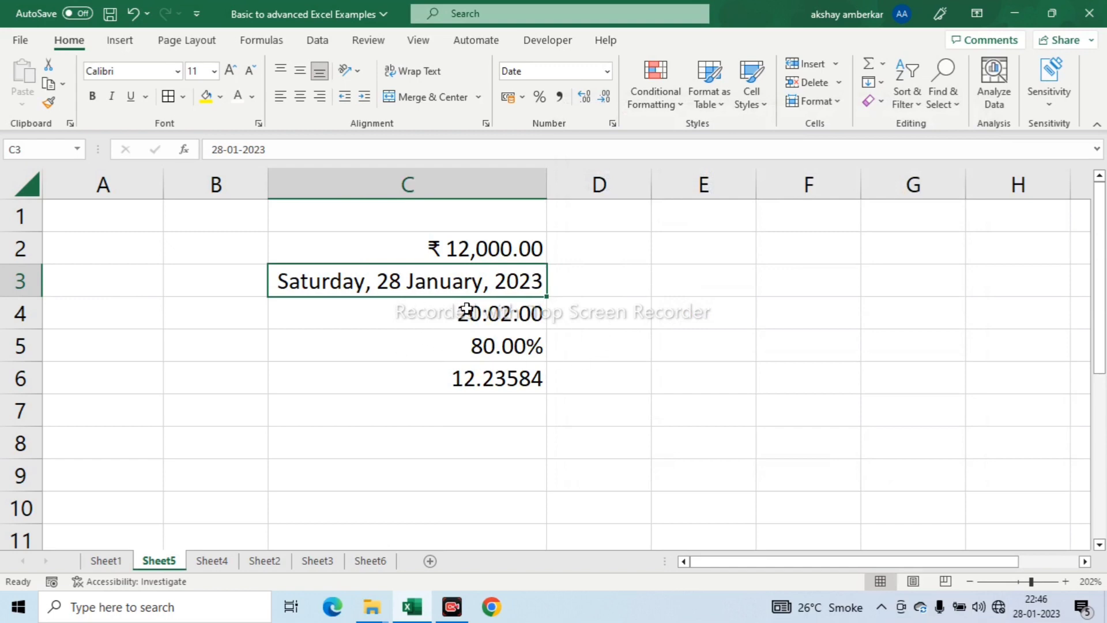
left_click(607, 71)
left_click(776, 235)
left_click(612, 124)
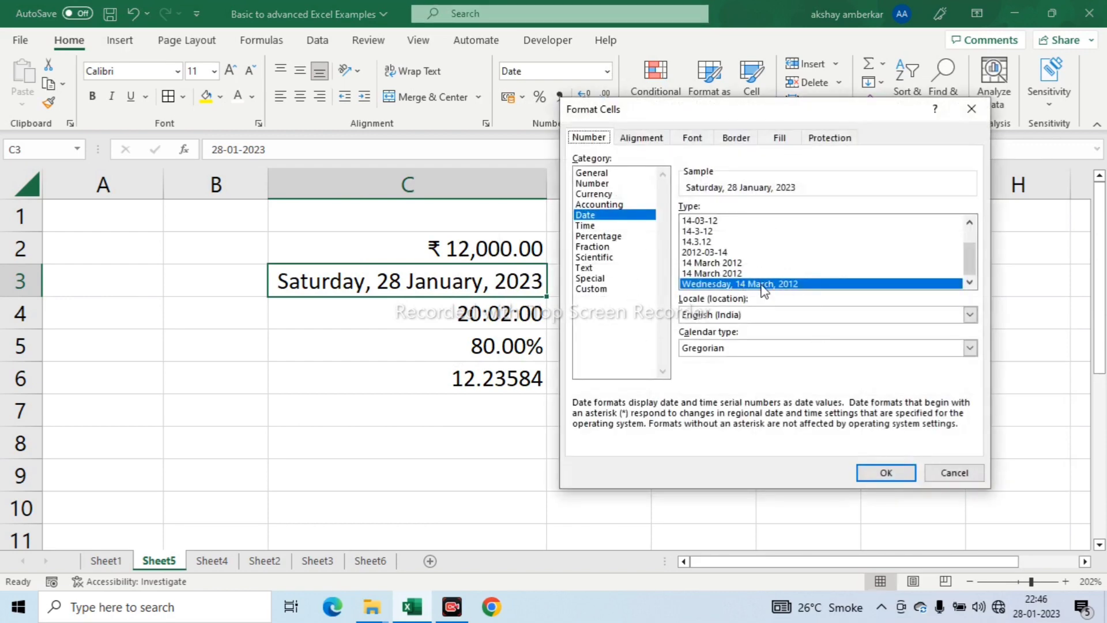
left_click(980, 111)
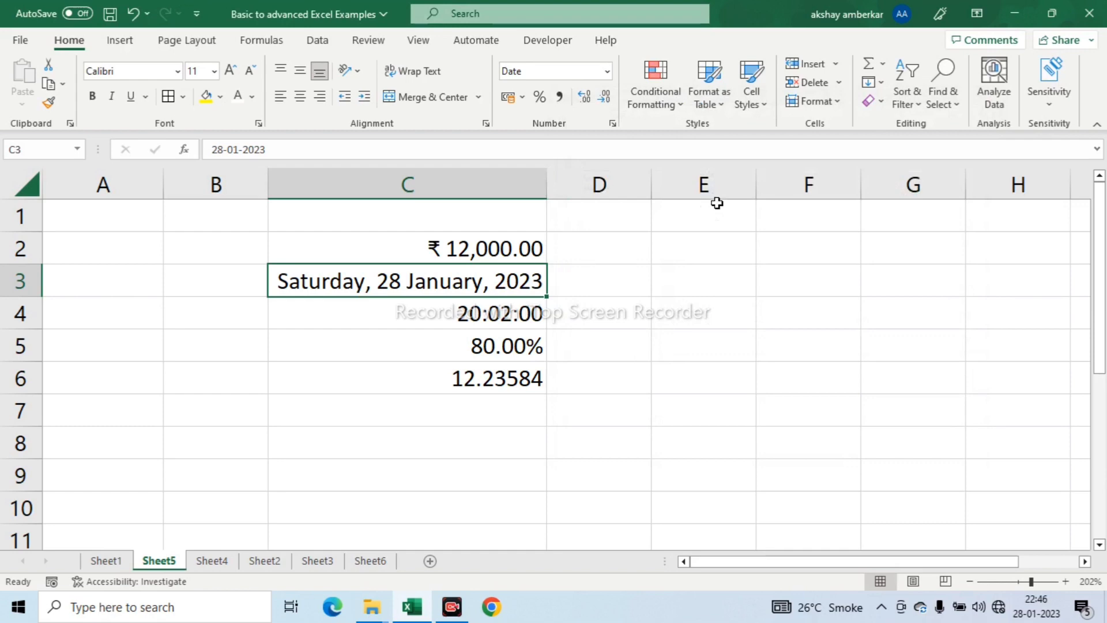
- Change the time format of C4 to the 12-hour type "01:30:55 PM"
left_click(522, 310)
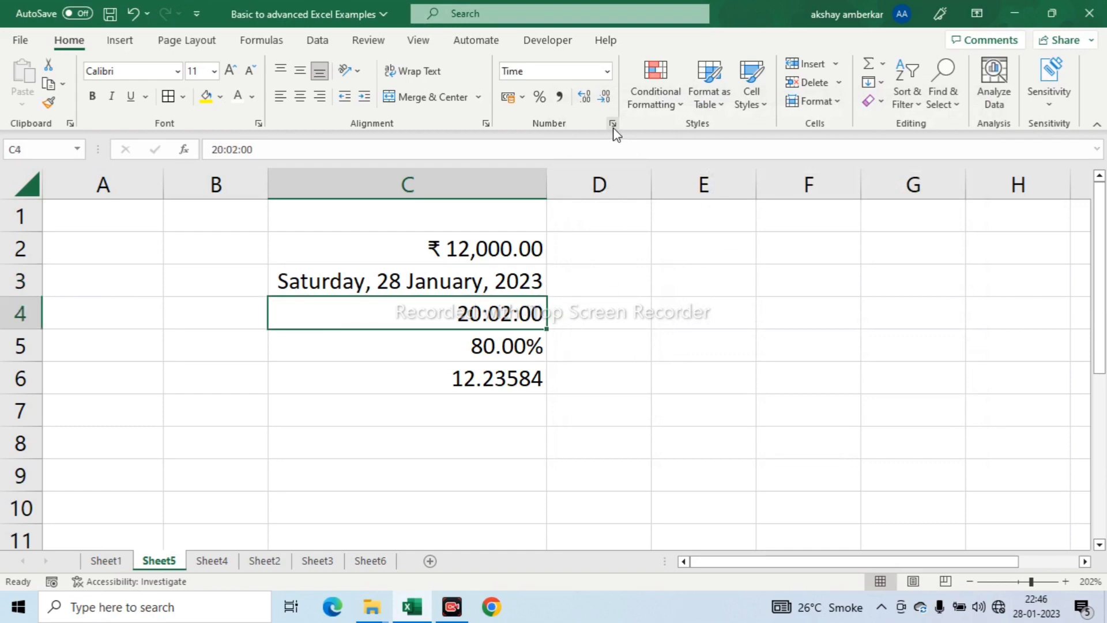
left_click(613, 123)
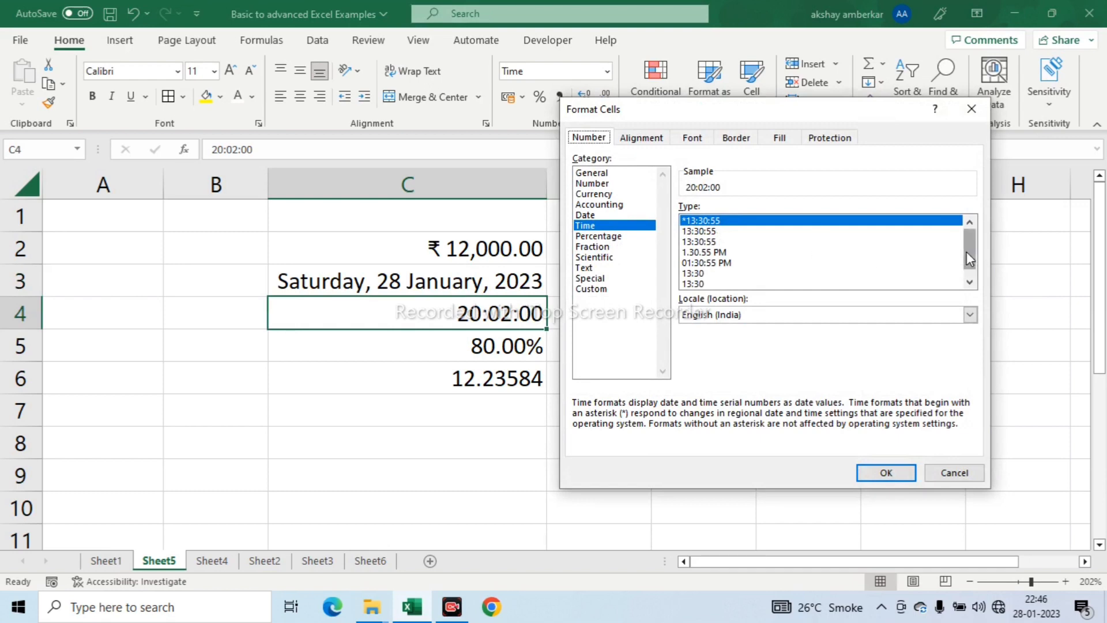
mouse_move(967, 254)
left_mouse_down()
mouse_move(967, 276)
mouse_move(970, 242)
mouse_move(969, 252)
left_mouse_up()
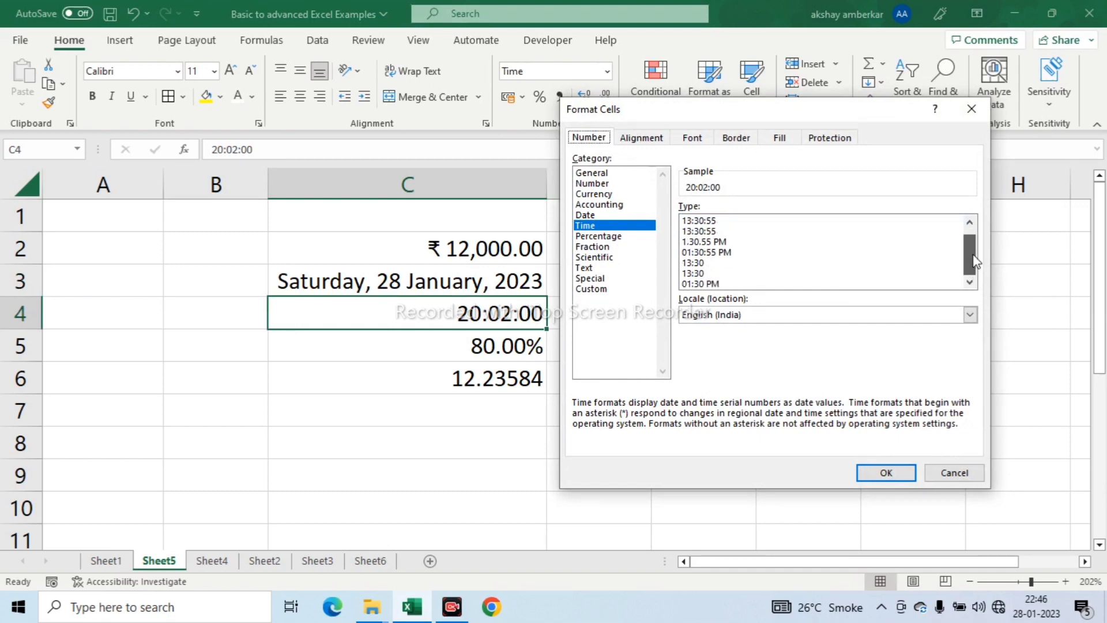
left_click(723, 255)
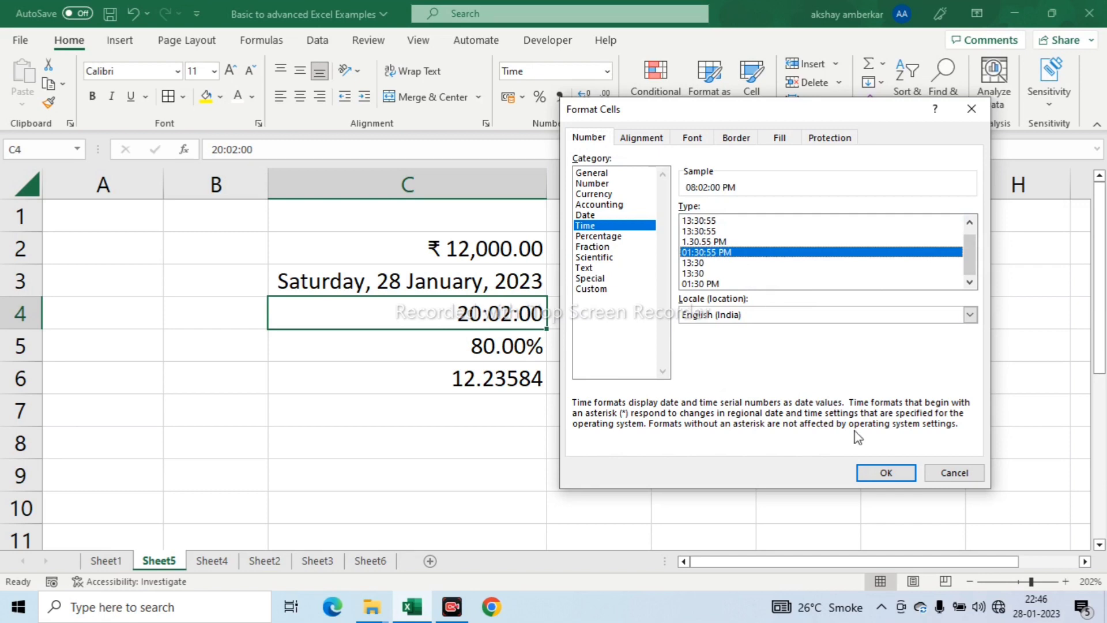
left_click(881, 472)
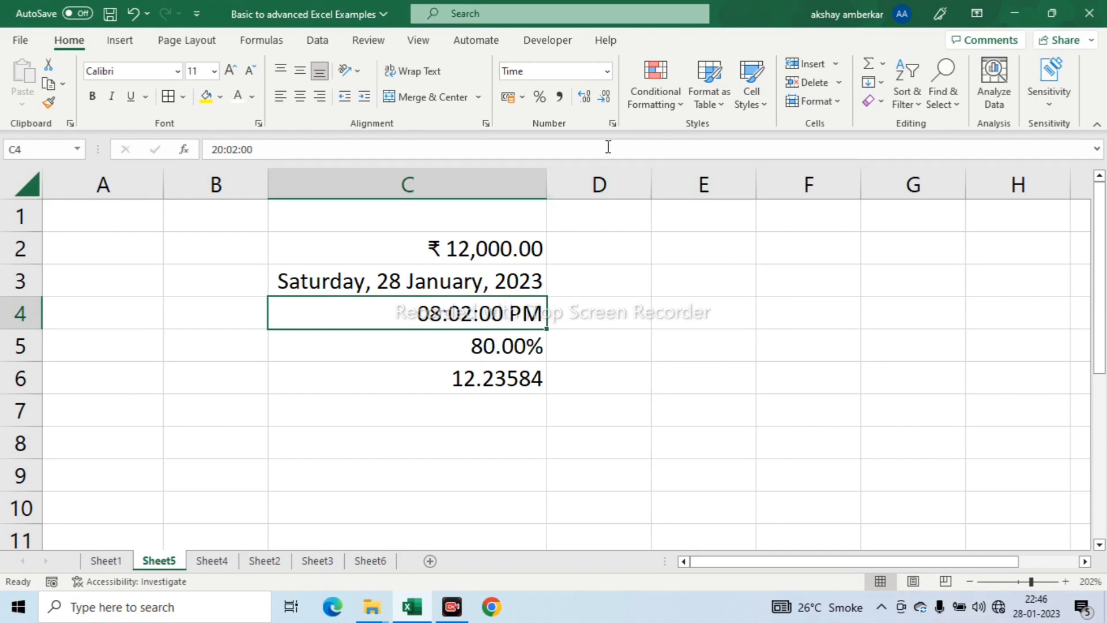
- Set the Percentage format of C5 to 4 decimal places
left_click(472, 350)
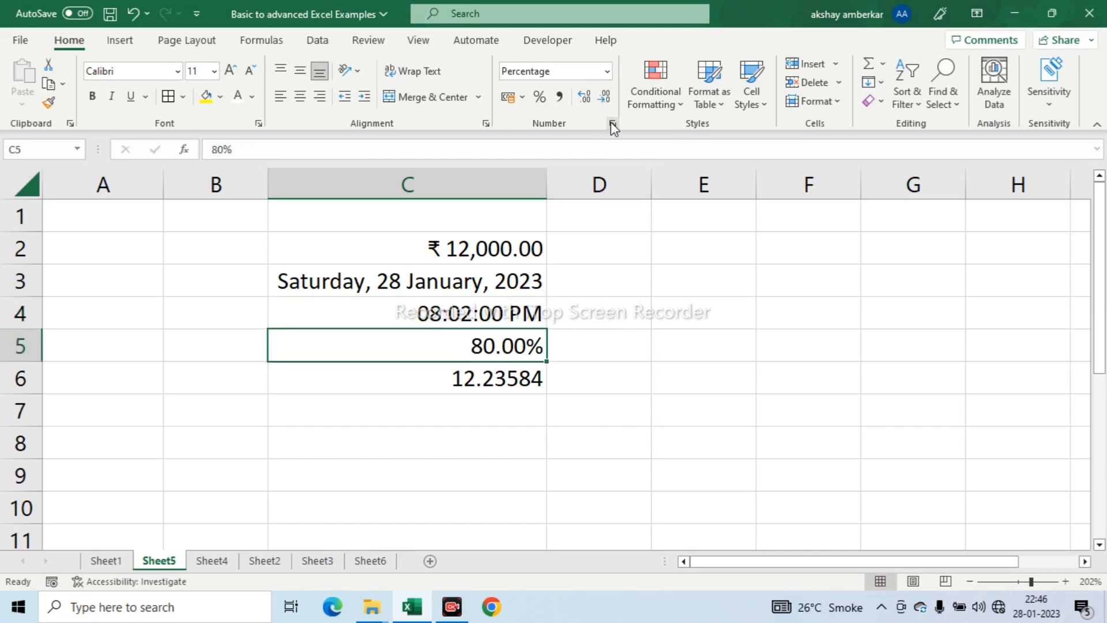
left_click(612, 124)
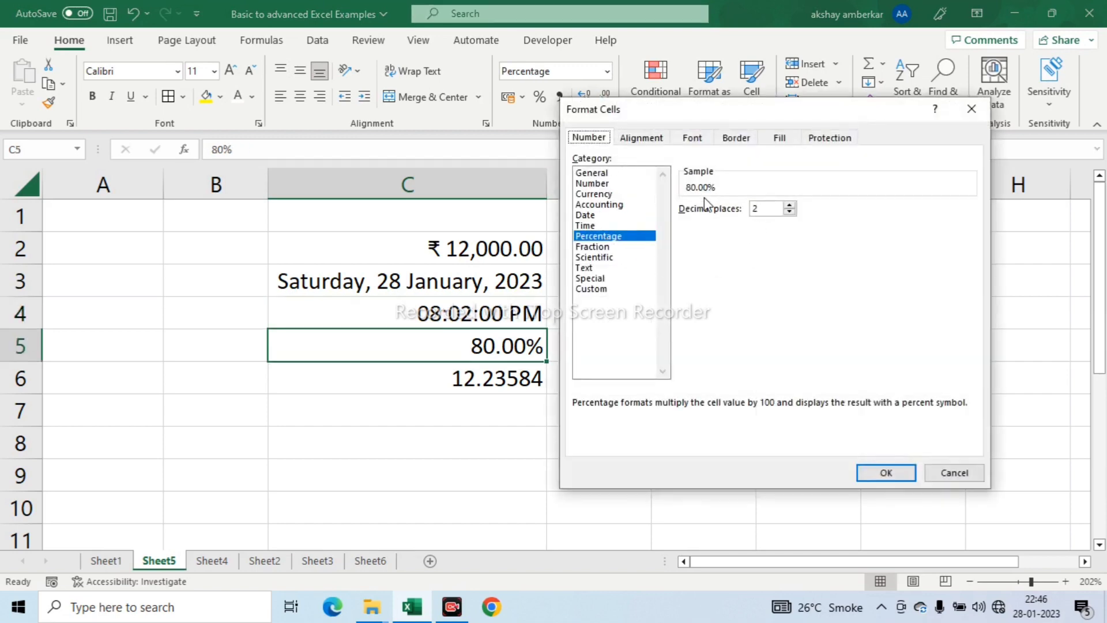
left_click(789, 206)
left_click(789, 206)
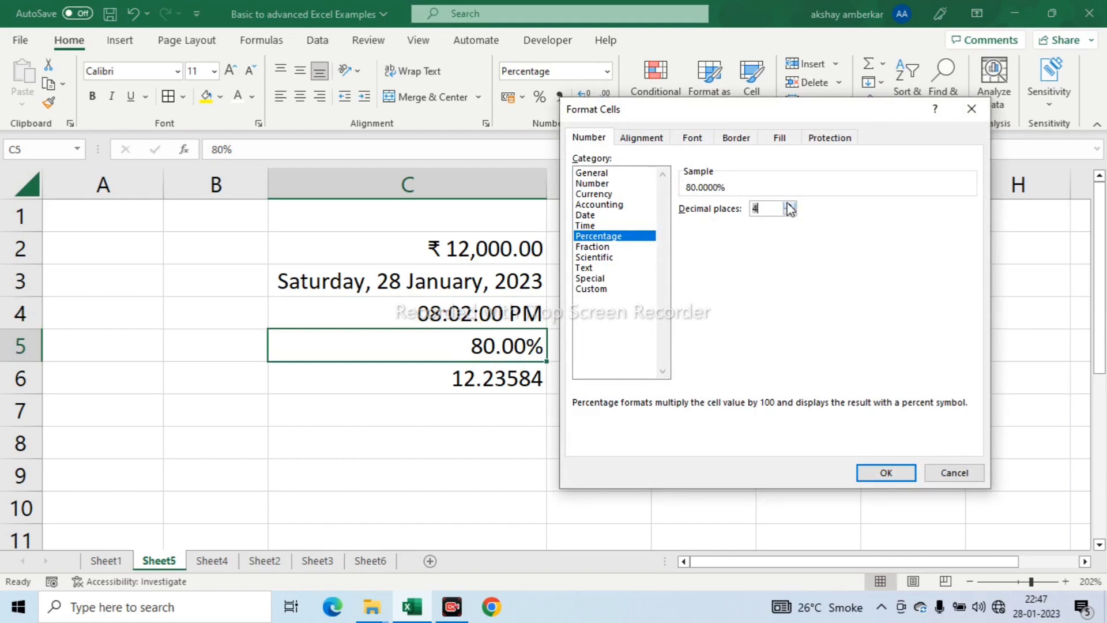
left_click(884, 473)
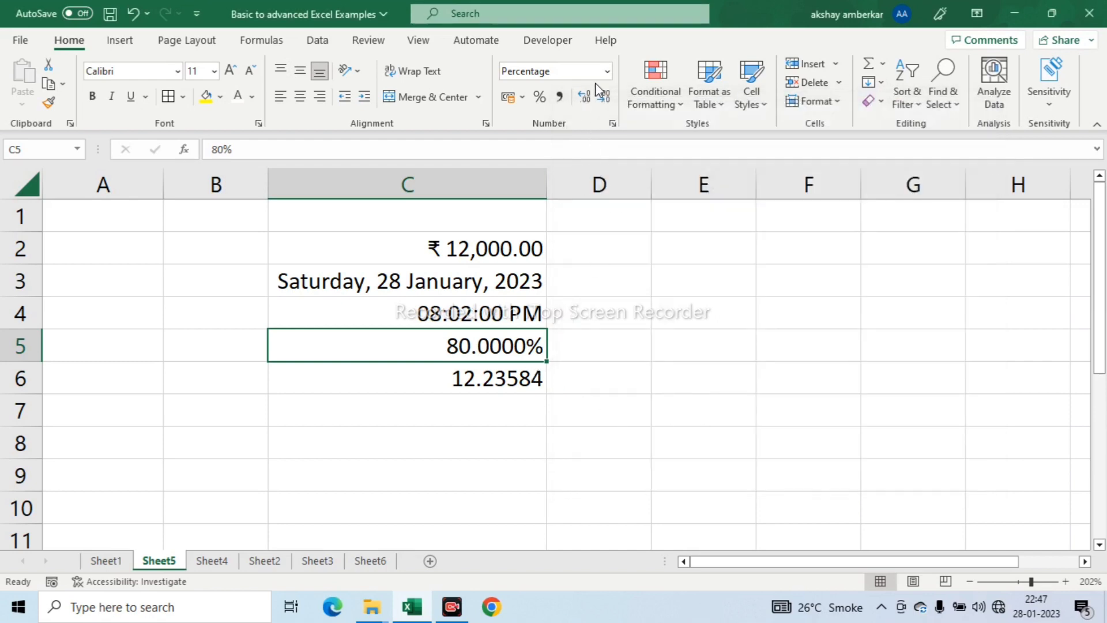
- Set the Percentage format of C5 to 2 decimal places
left_click(607, 71)
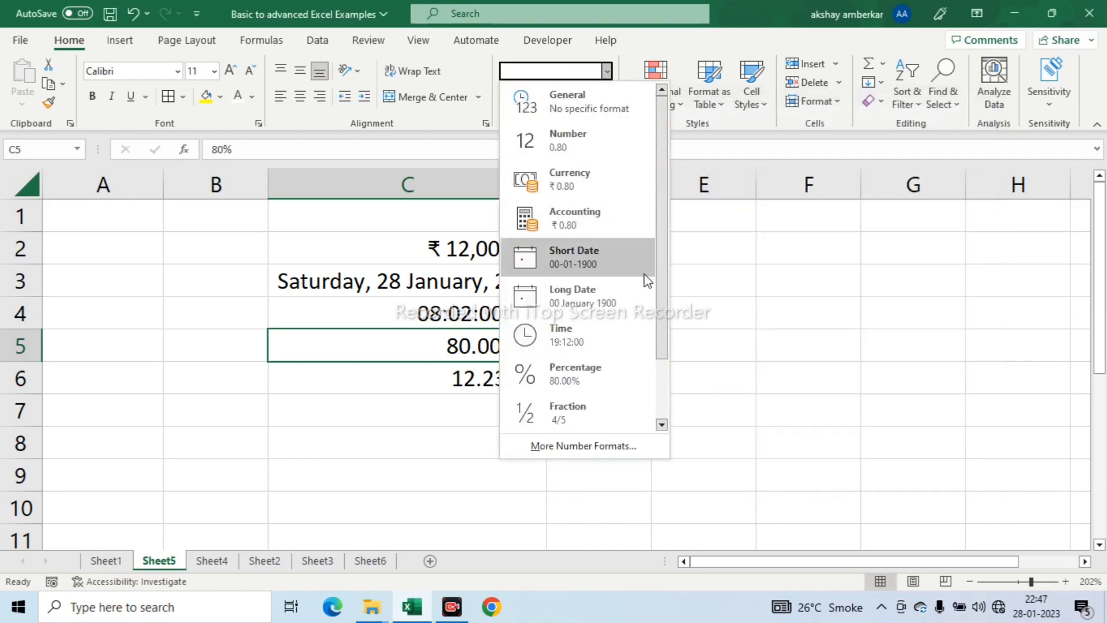
left_click(608, 155)
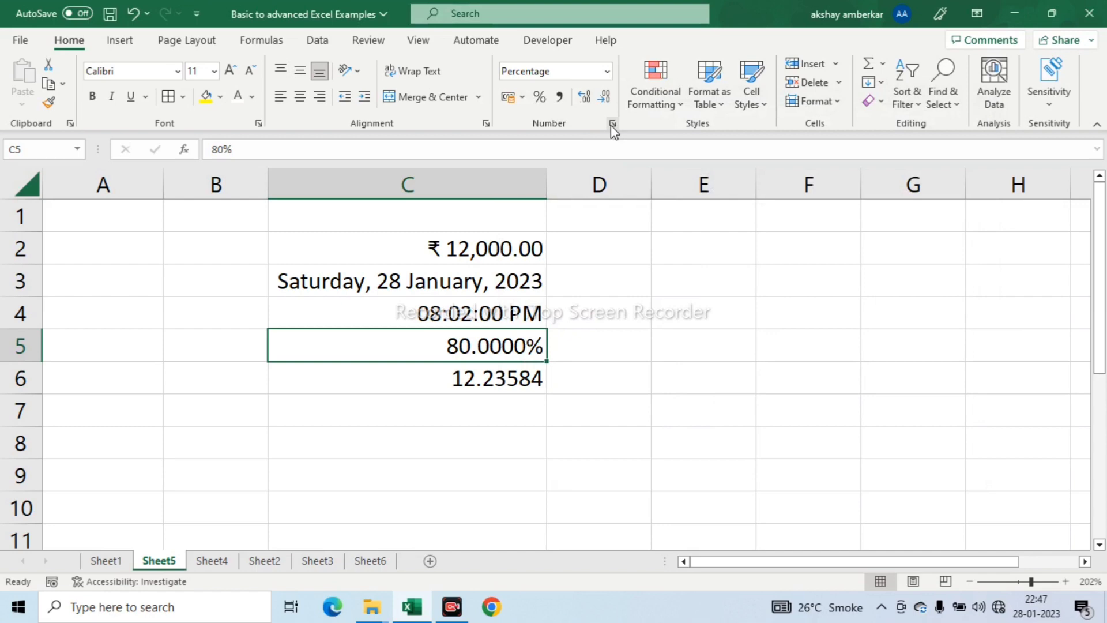
left_click(611, 124)
left_click(789, 206)
left_click(789, 205)
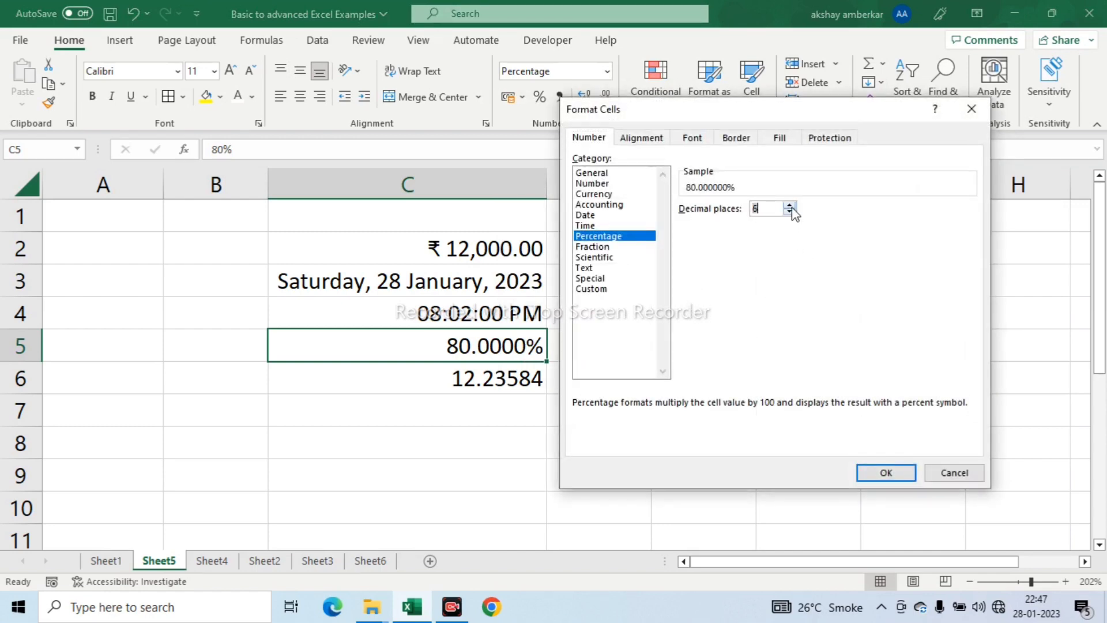
type("2")
left_click(882, 472)
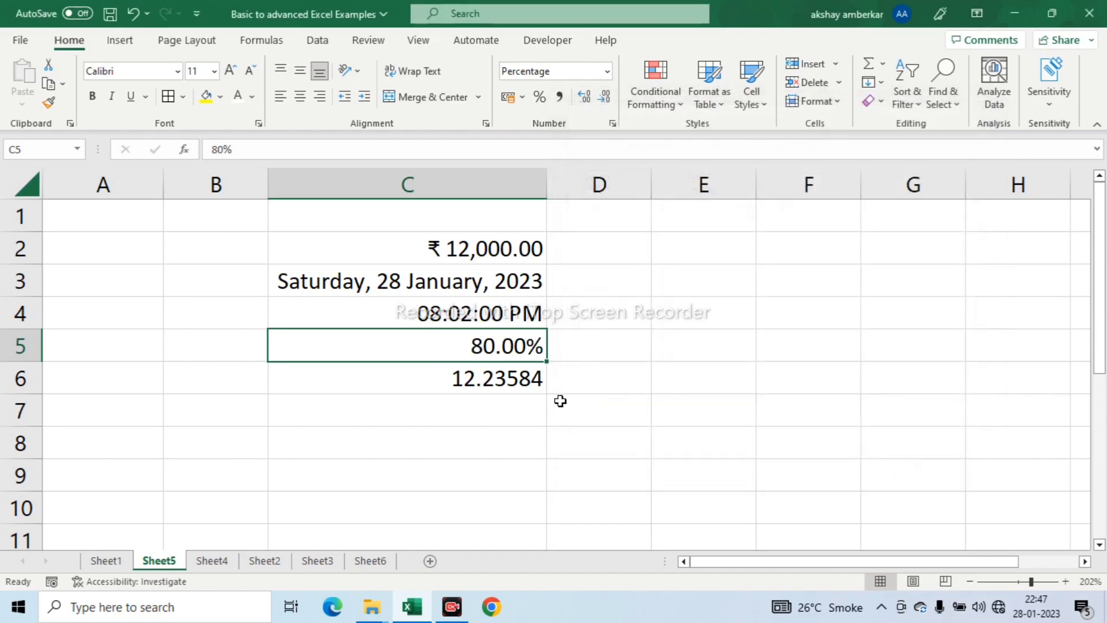
left_click(624, 321)
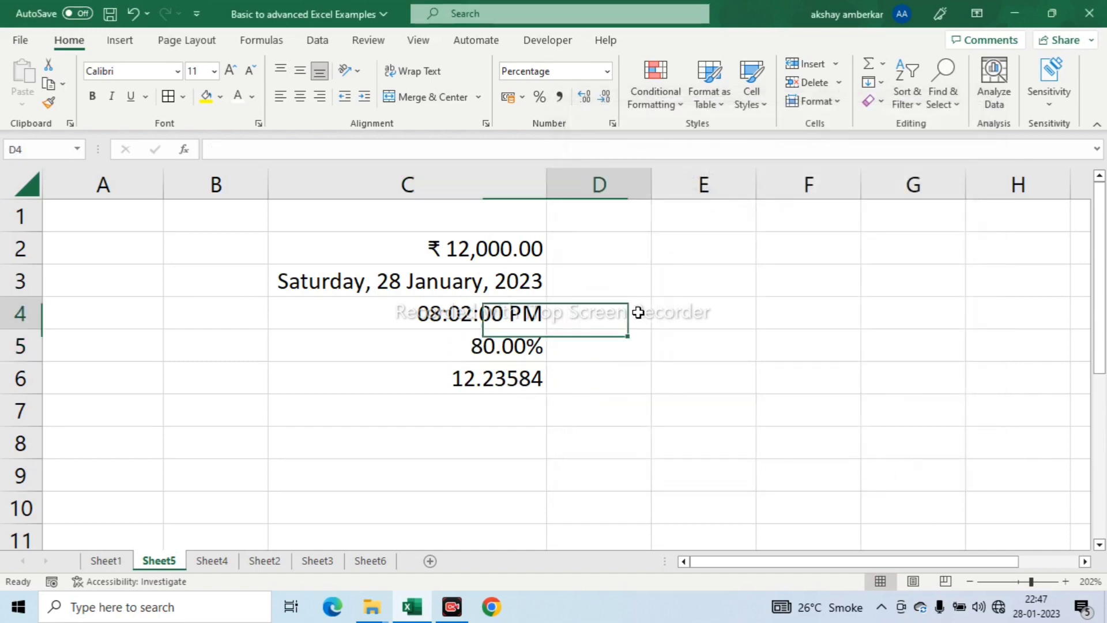
left_click(612, 124)
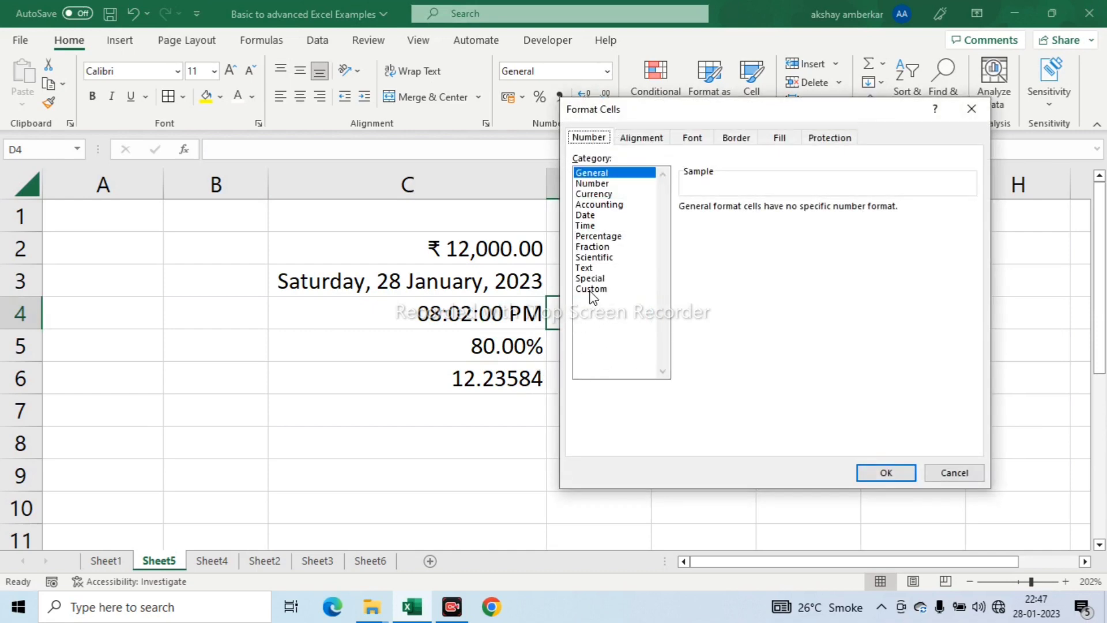
left_click(957, 474)
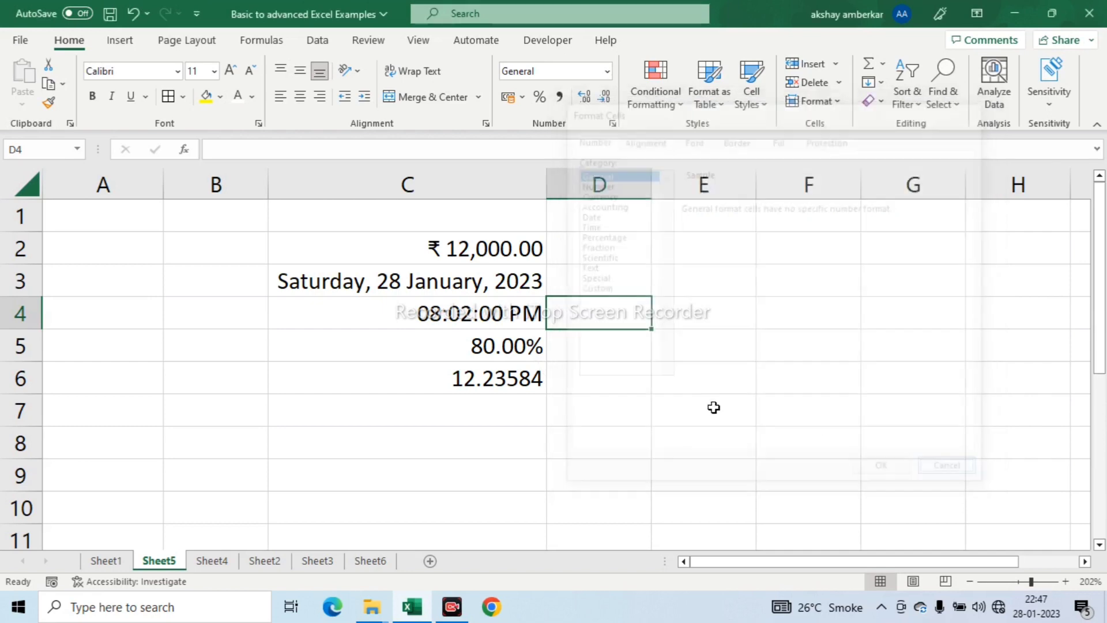
- Apply the custom number format dd-mmm-yyyy to the date in C3
left_click(474, 288)
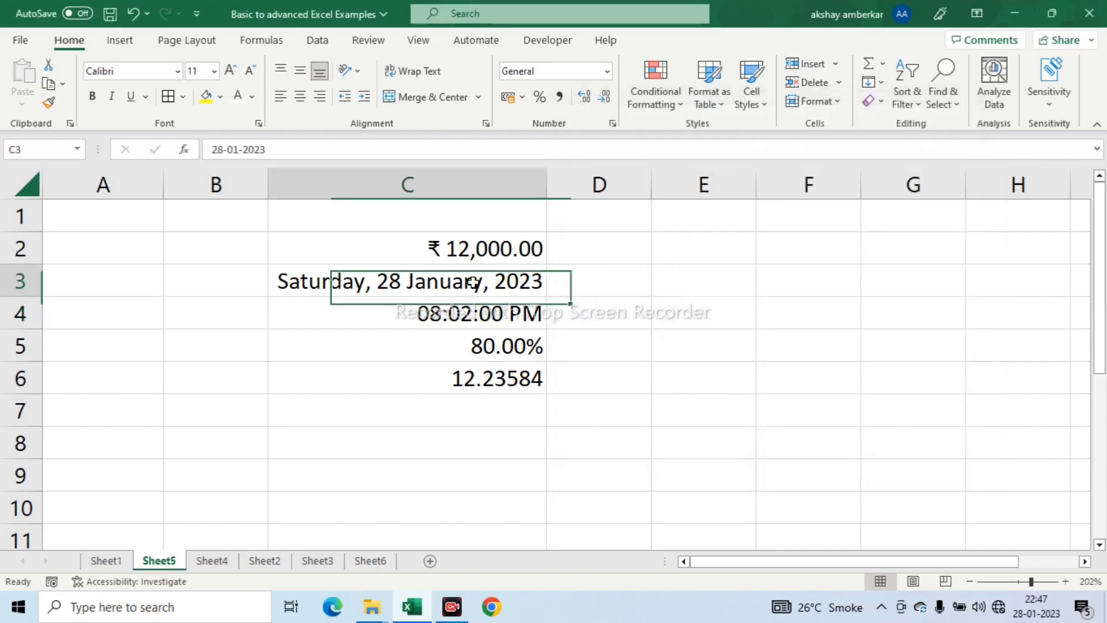
left_click(613, 123)
left_click(594, 289)
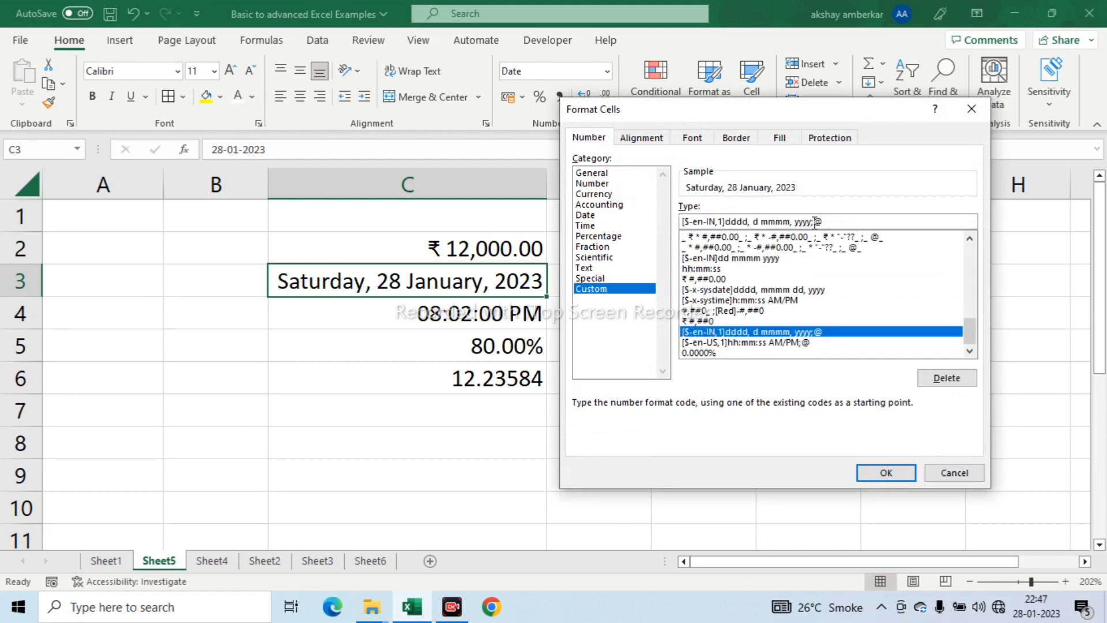
left_click_drag(824, 222, 658, 222)
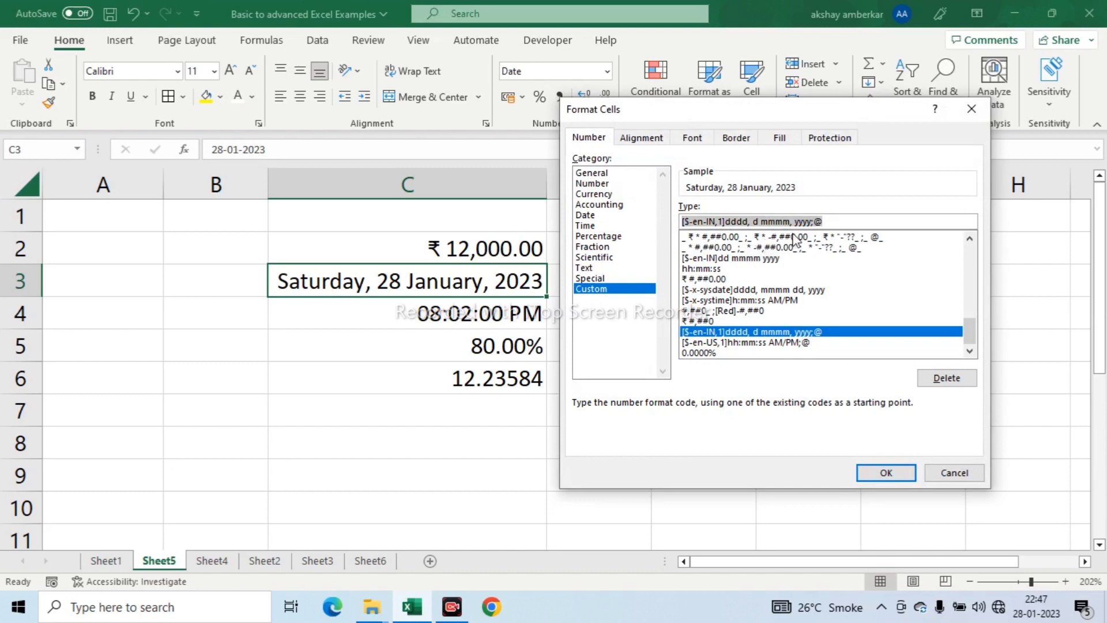
type("dd")
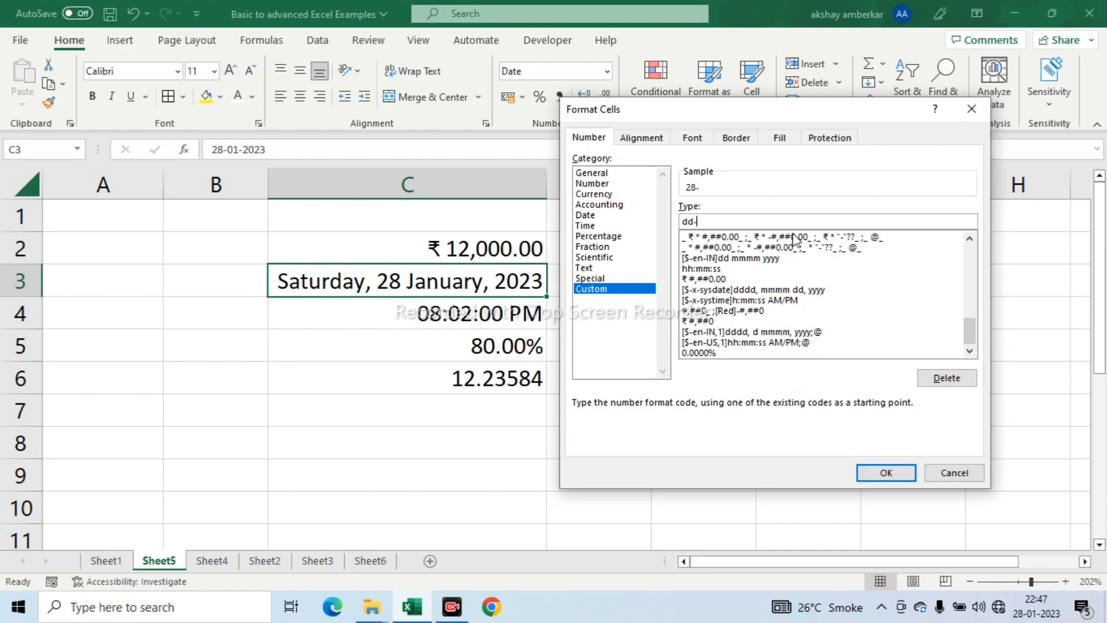
type("-mmm-yyy")
left_click(901, 471)
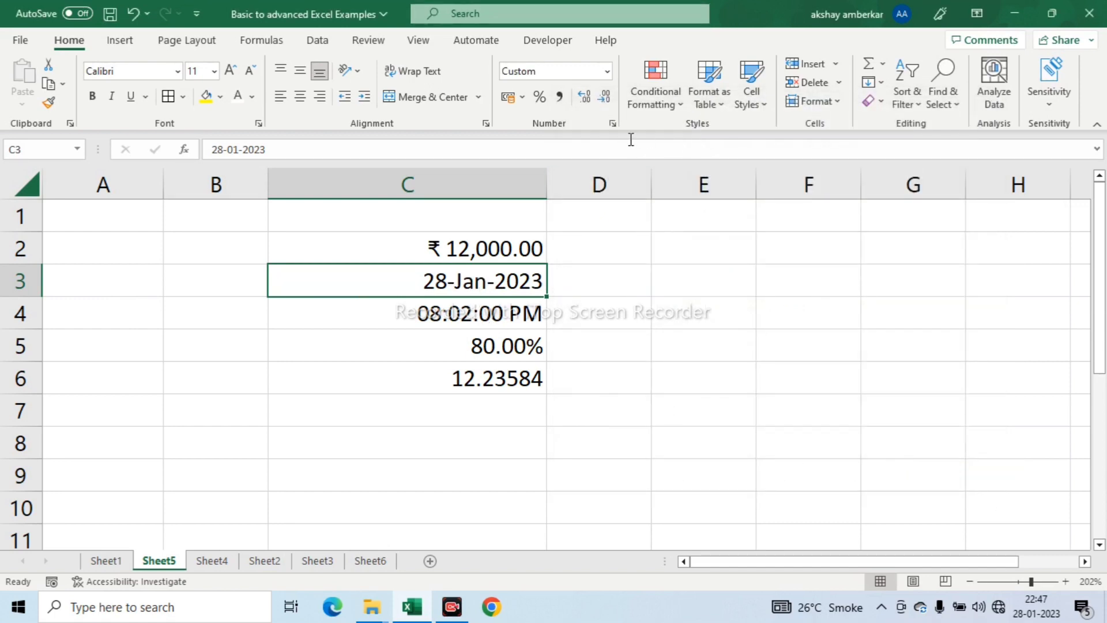
- Edit the custom format code of C3 to dd-mm-yyyy so that the month is shown as a number
left_click(613, 124)
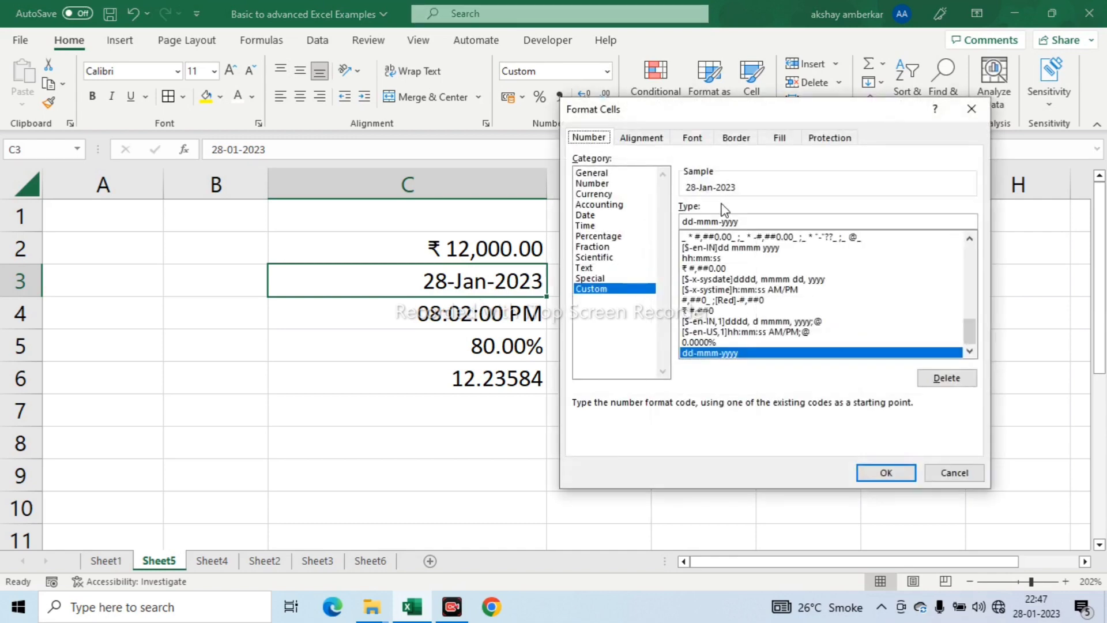
left_click(719, 222)
left_click(703, 221)
key("BackSpace")
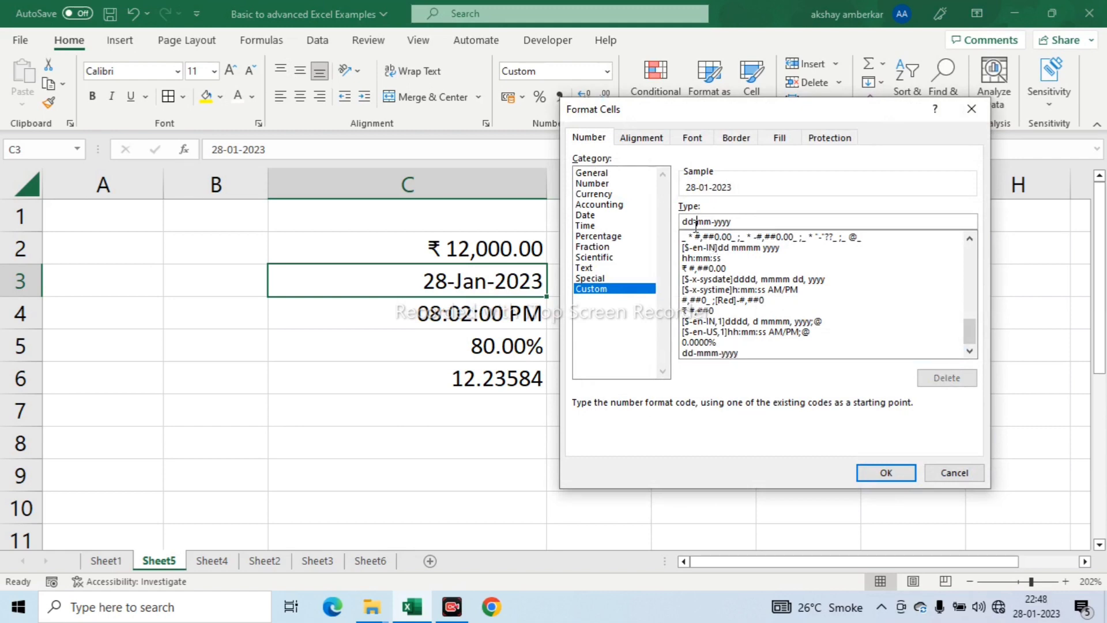
left_click(895, 473)
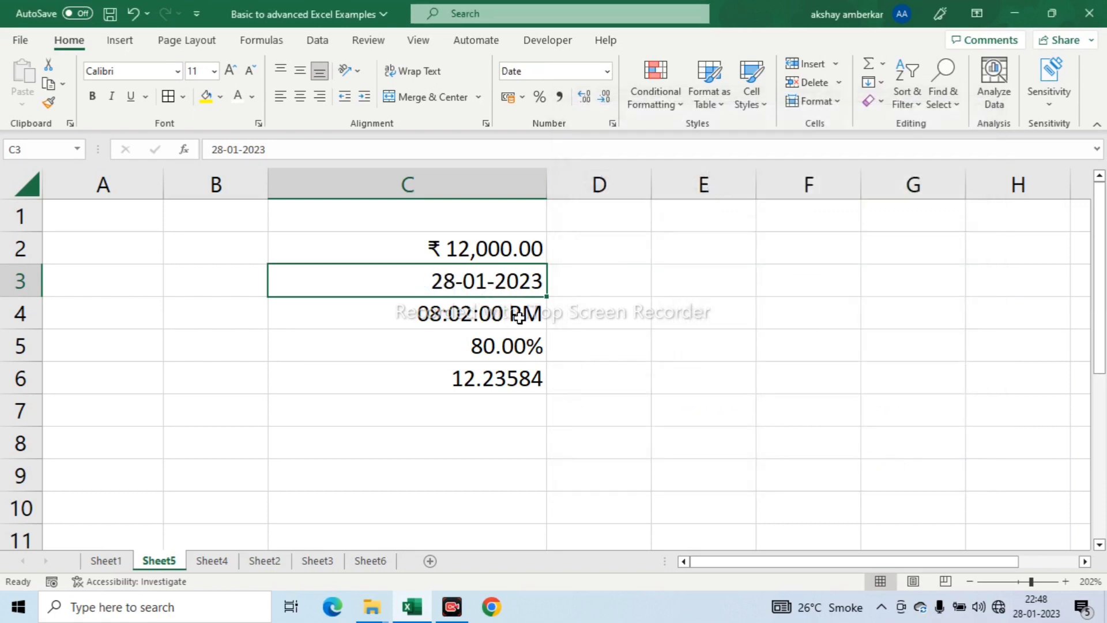
left_click(519, 252)
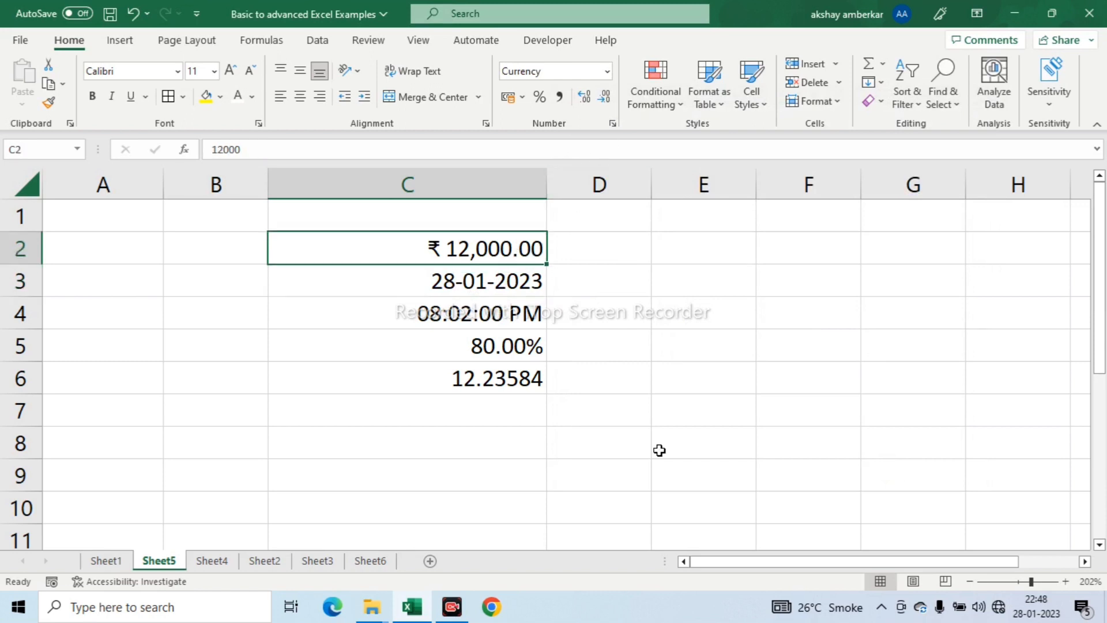
- Apply the custom number format HH:MM:SS AM/PM to the time in C4
left_click(499, 314)
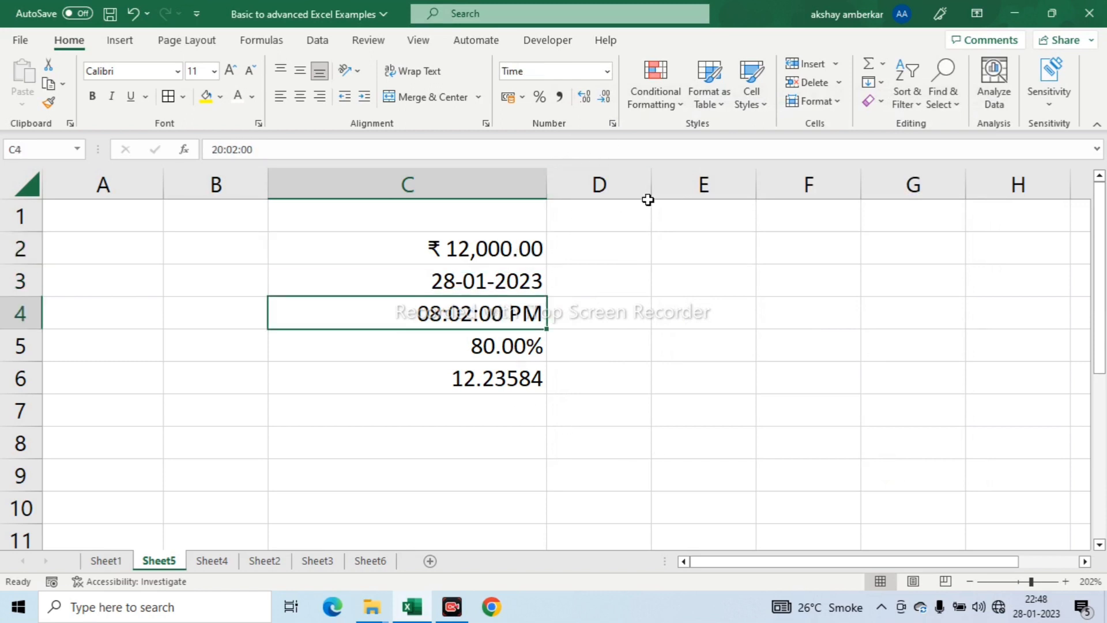
left_click(612, 124)
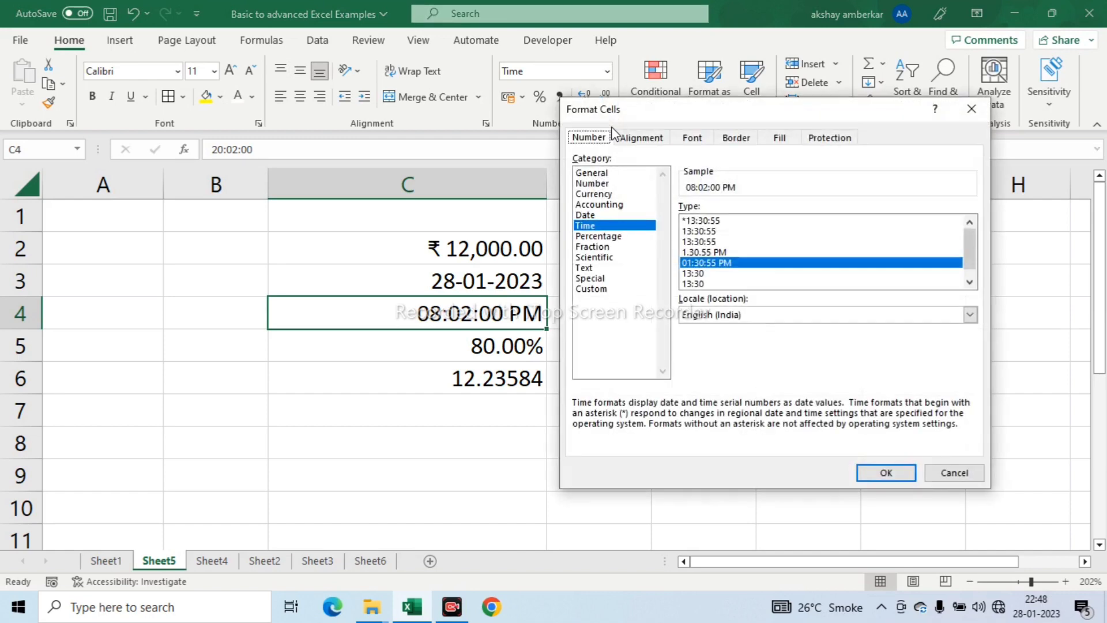
left_click(594, 288)
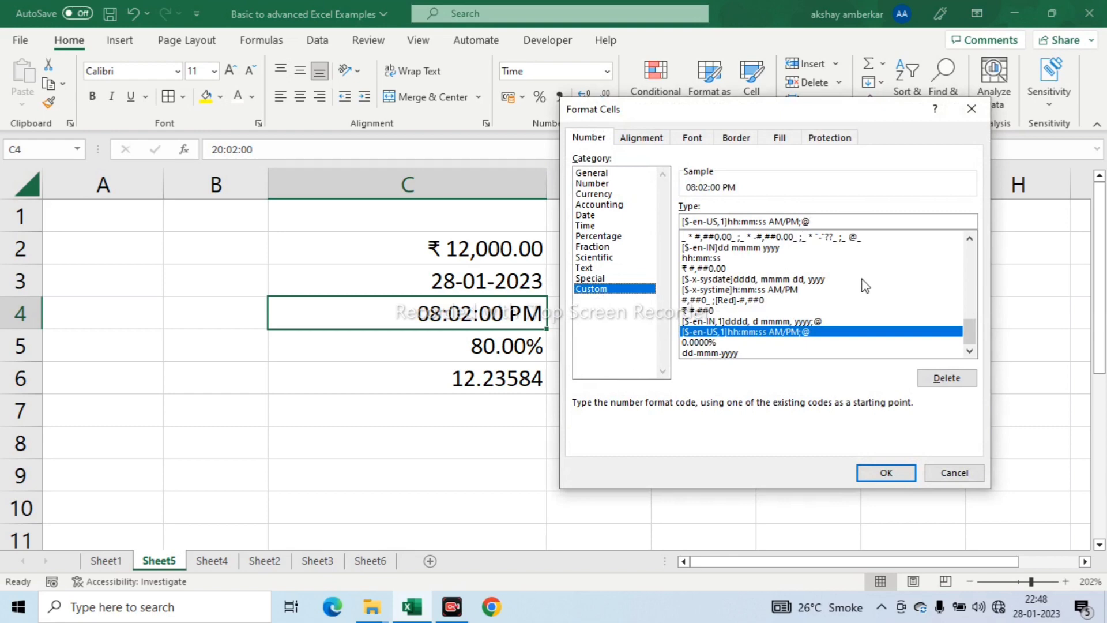
scroll(969, 331, "up", 3)
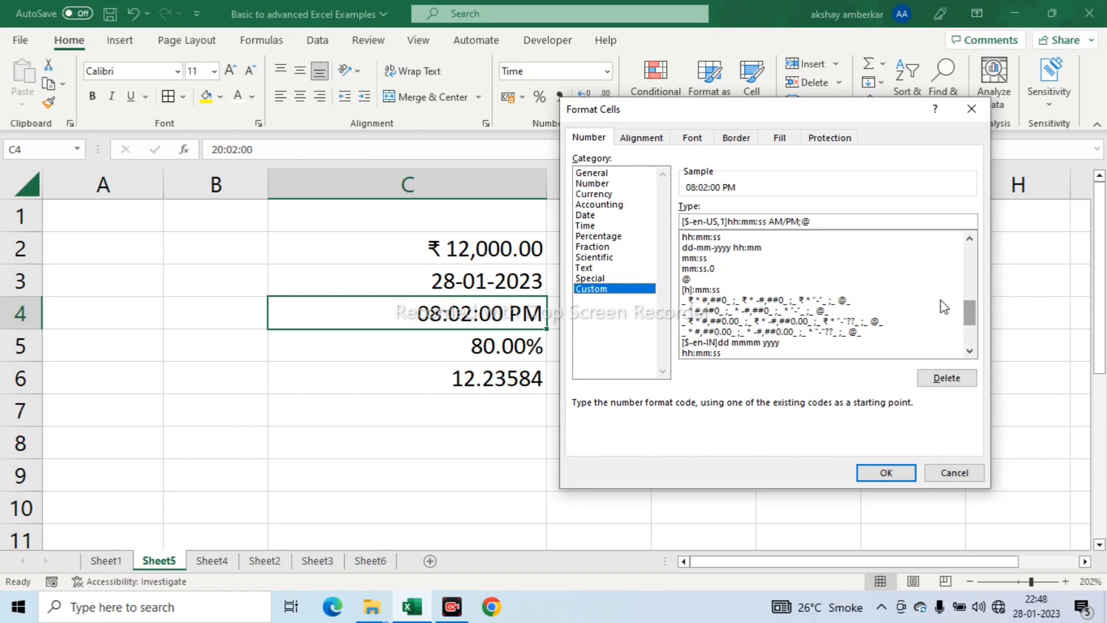
left_click_drag(828, 222, 672, 222)
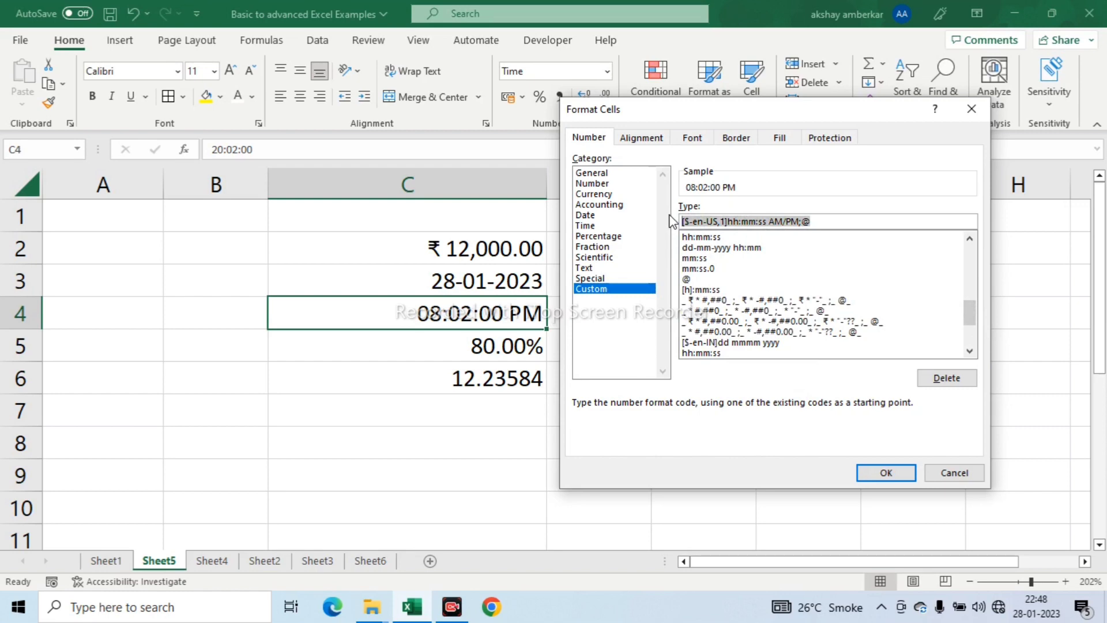
type("h")
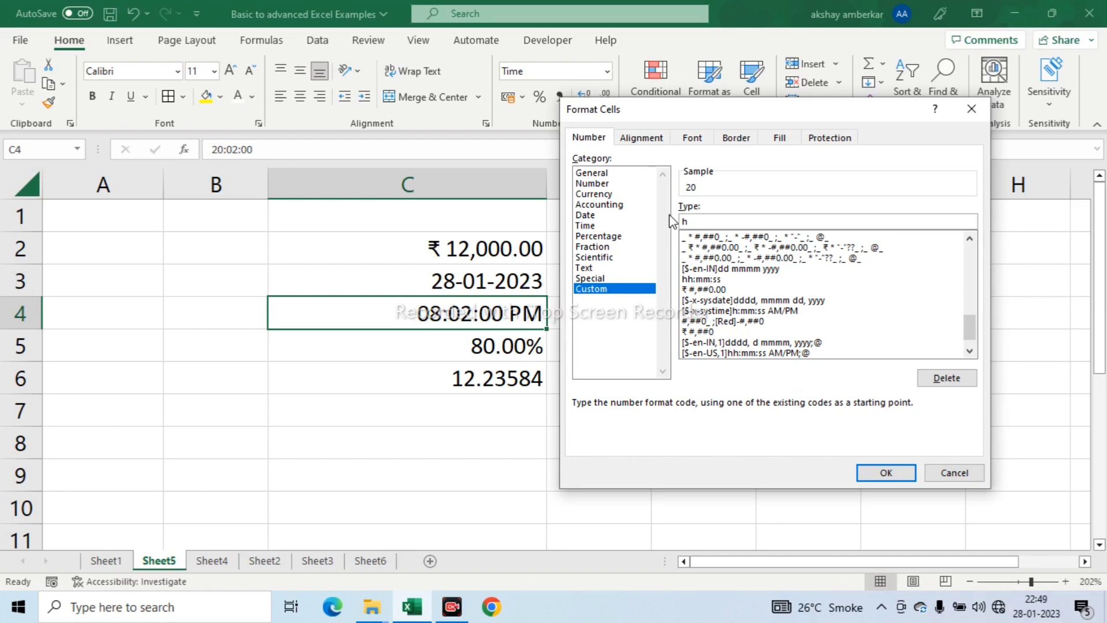
key("BackSpace")
key("BackSpace")
key("BackSpace")
type("HH:MM:SS am/PM")
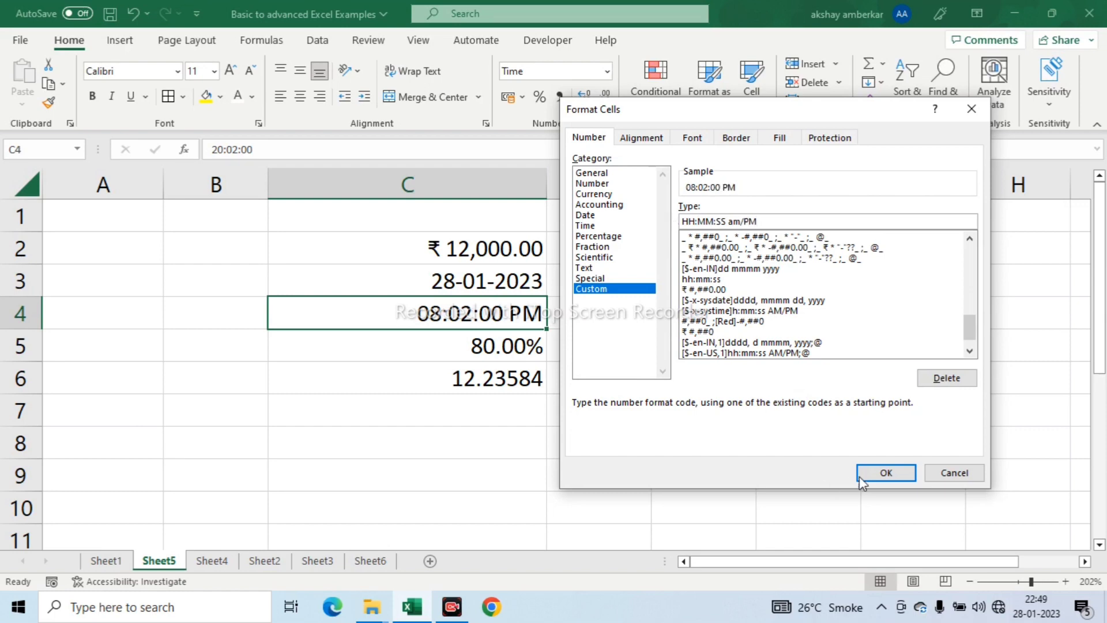
left_click(880, 474)
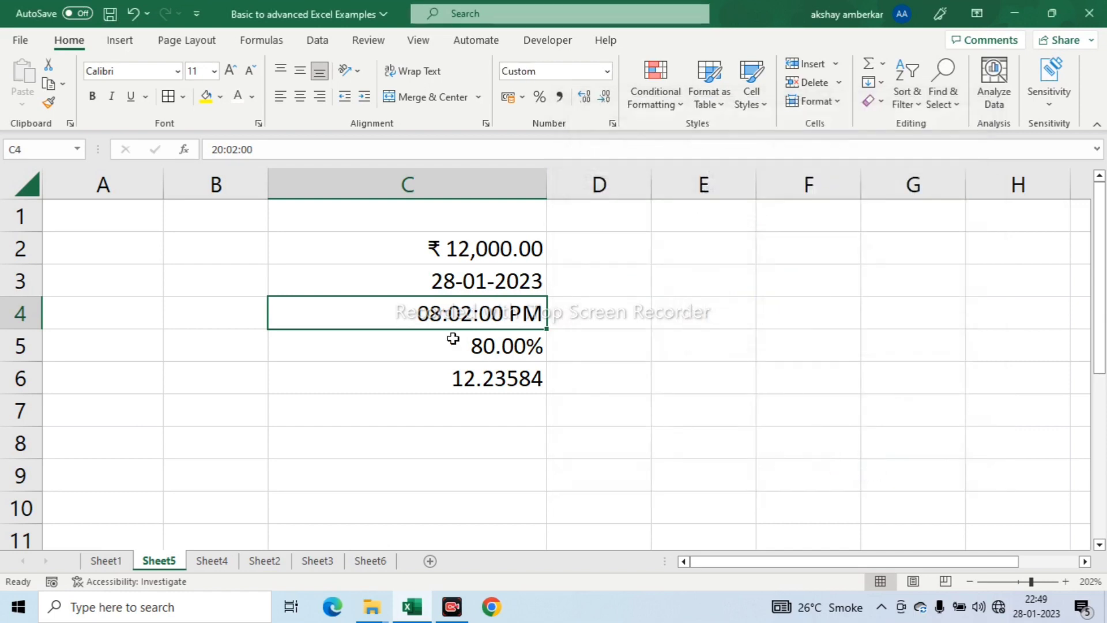
- Remove AM/PM from the custom format code of C4, leaving hh:mm:ss
left_click(427, 365)
left_click(428, 319)
left_click(612, 124)
left_click(772, 222)
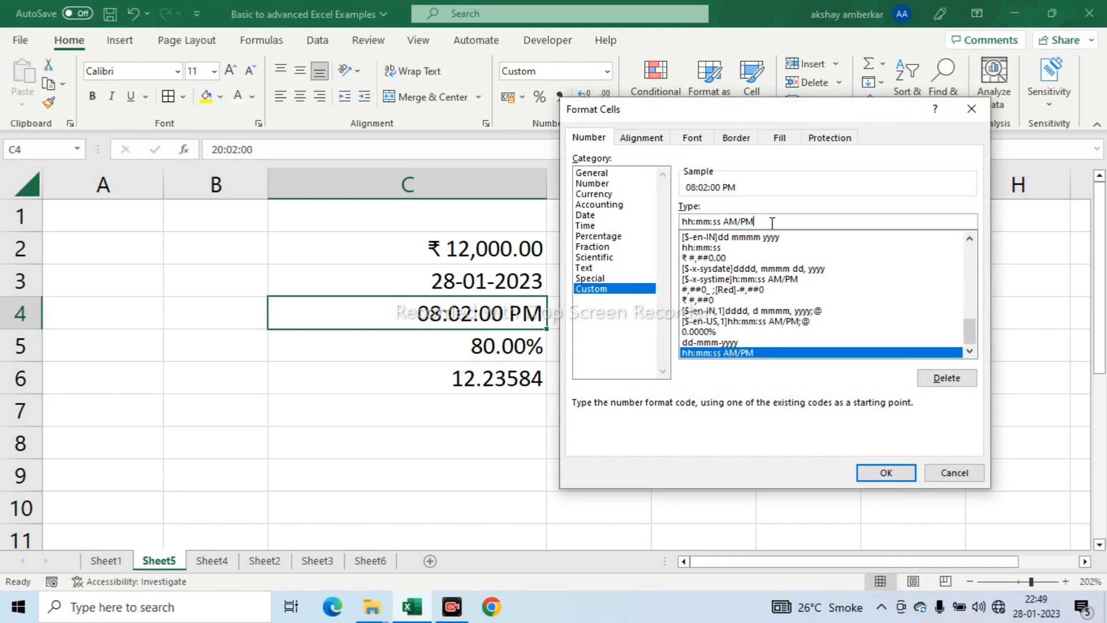
key("BackSpace")
key("BackSpace")
key("BackSpace")
key("BackSpace")
key("BackSpace")
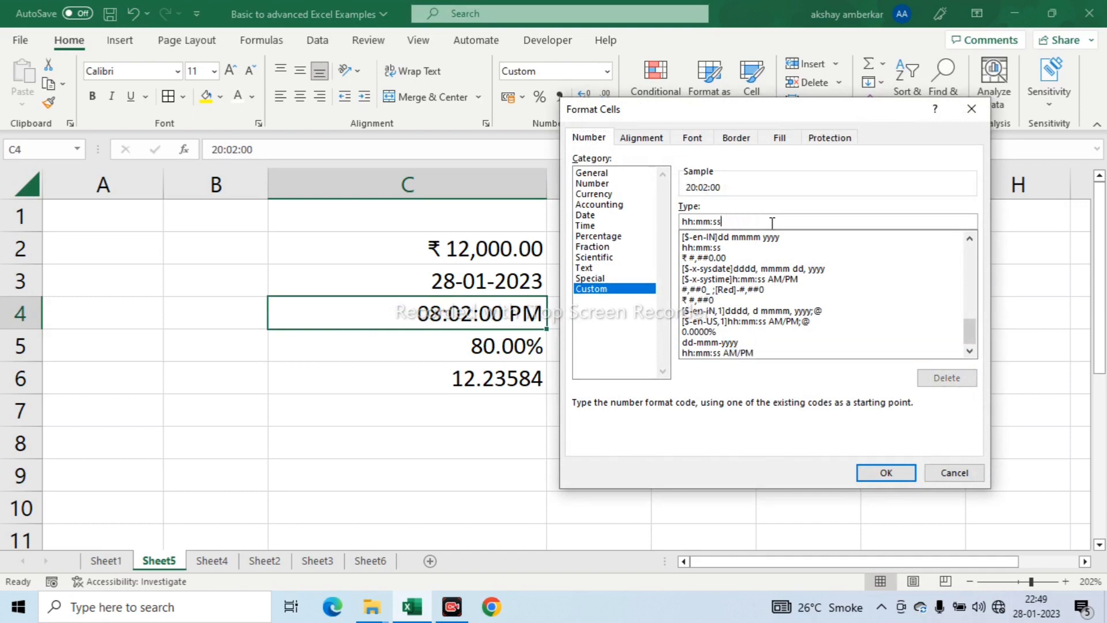
left_click(890, 474)
left_click_drag(504, 441, 503, 411)
left_click(502, 321)
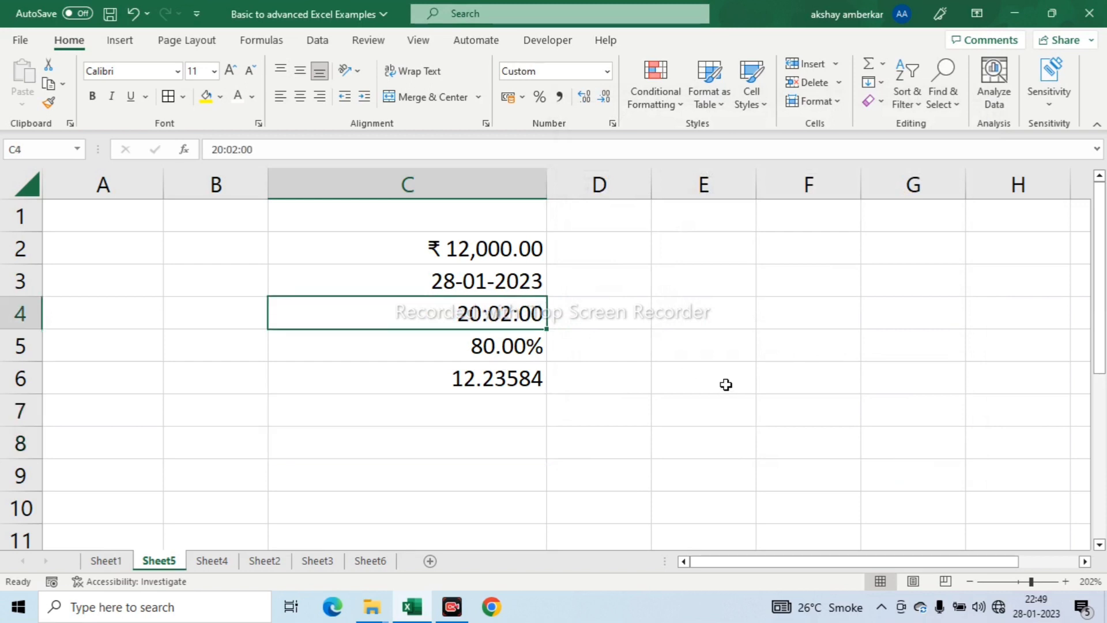
left_click(550, 412)
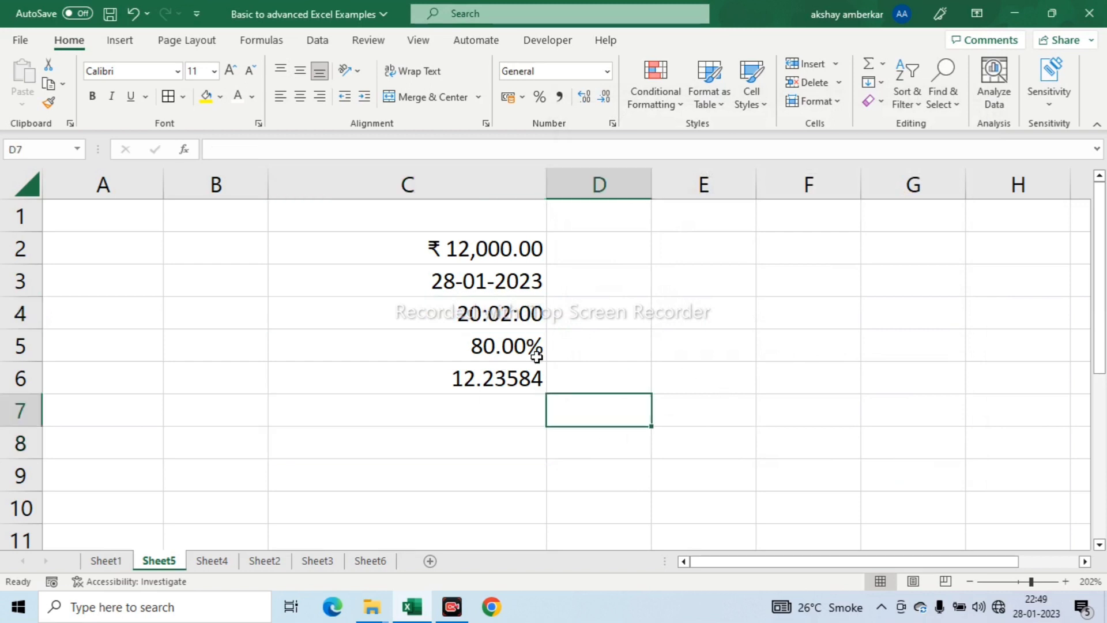
- Review the Number and Currency format options for C4 and leave its format as is
left_click(517, 314)
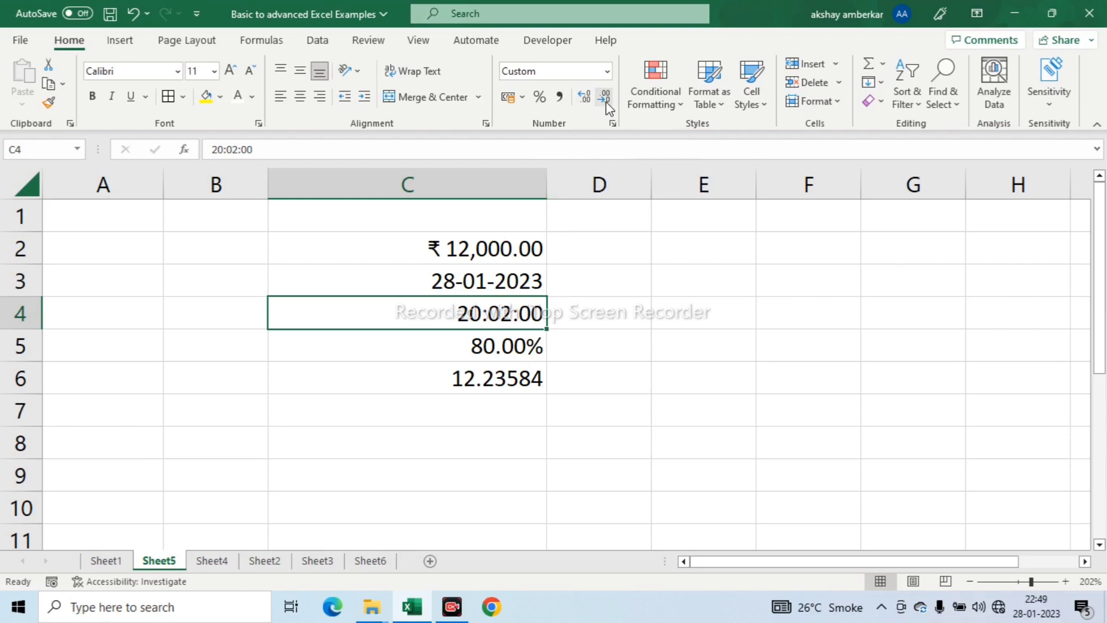
left_click(613, 125)
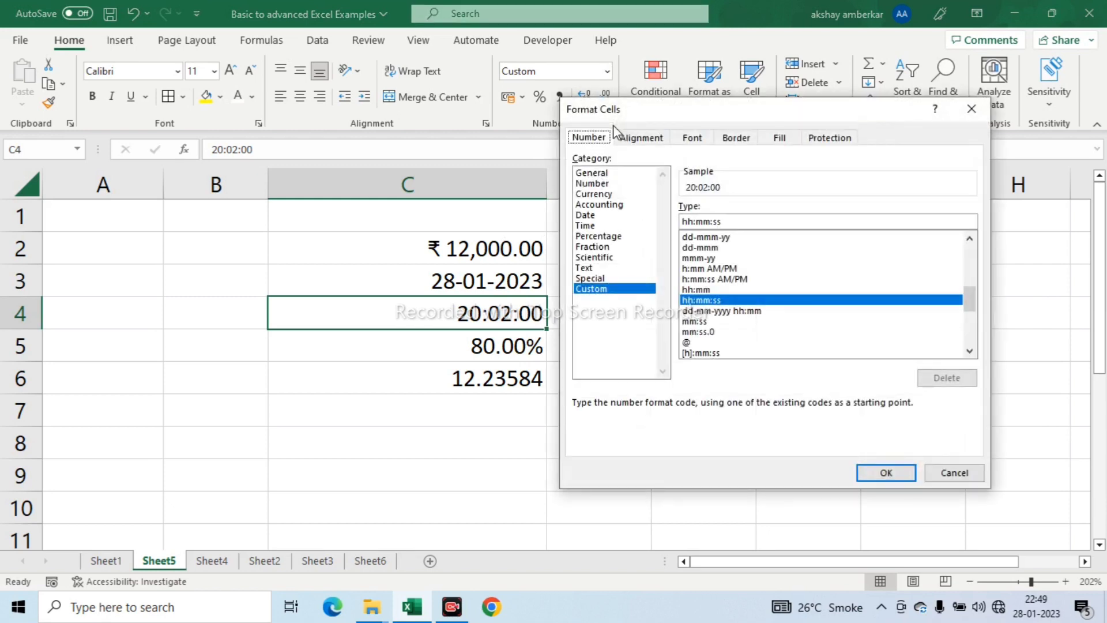
left_click(592, 183)
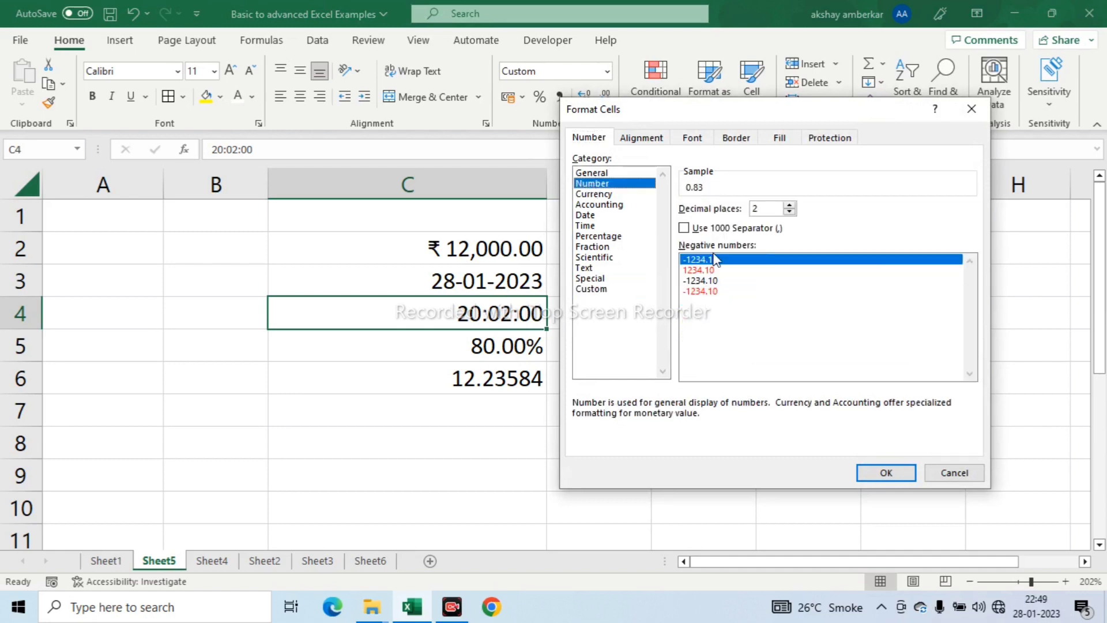
left_click(600, 194)
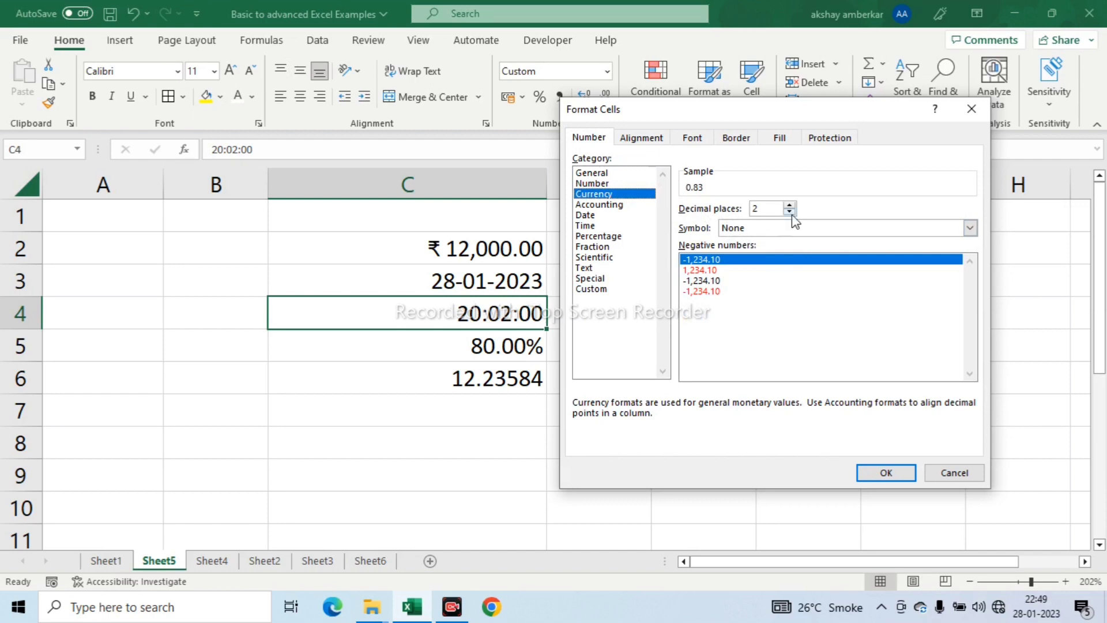
left_click(971, 111)
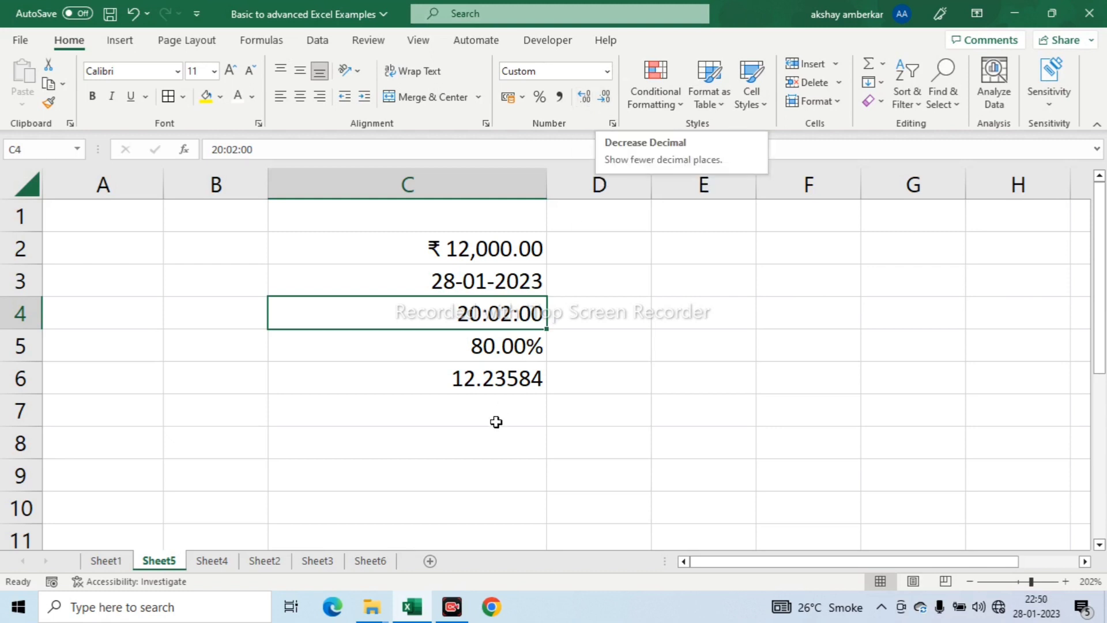
- Decrease the displayed decimals of the number in C6 until no decimal places are shown
left_click(494, 384)
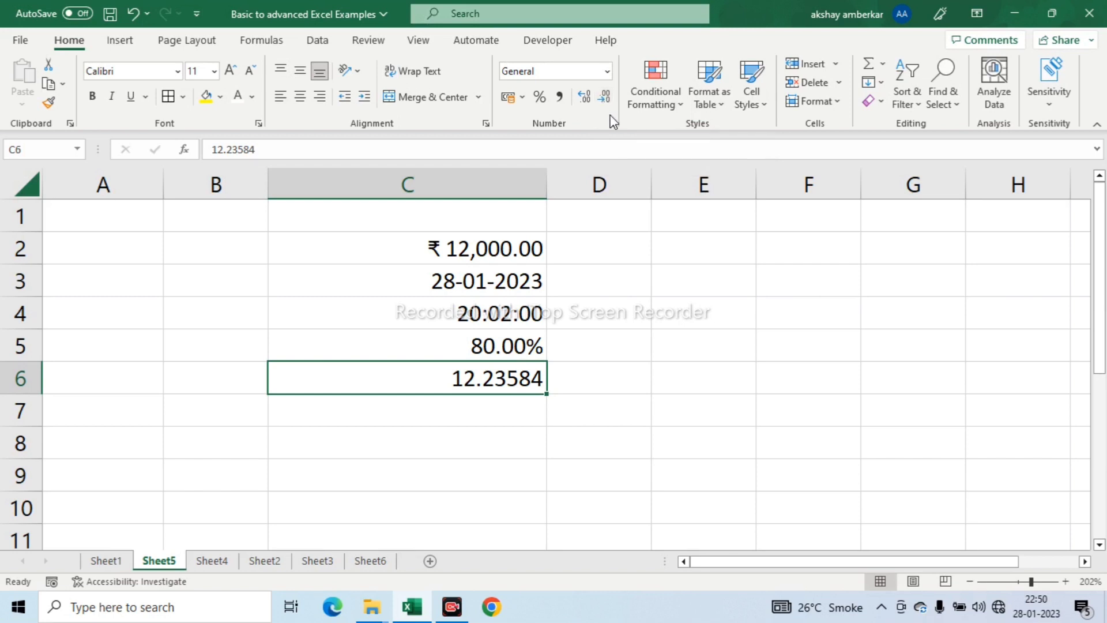
left_click(606, 99)
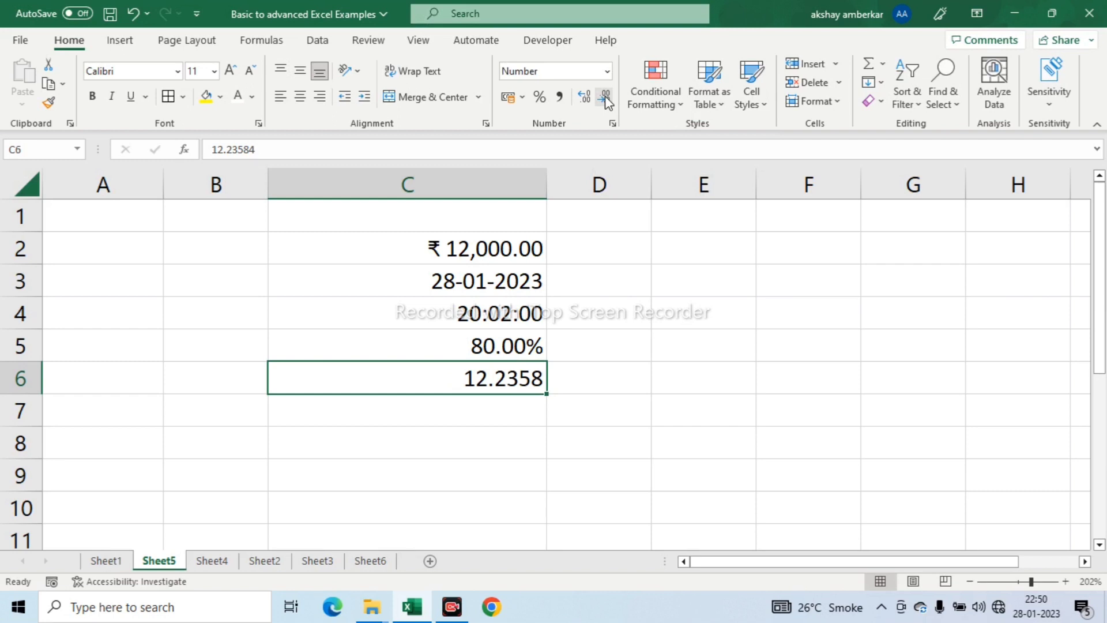
left_click(605, 99)
left_click(606, 100)
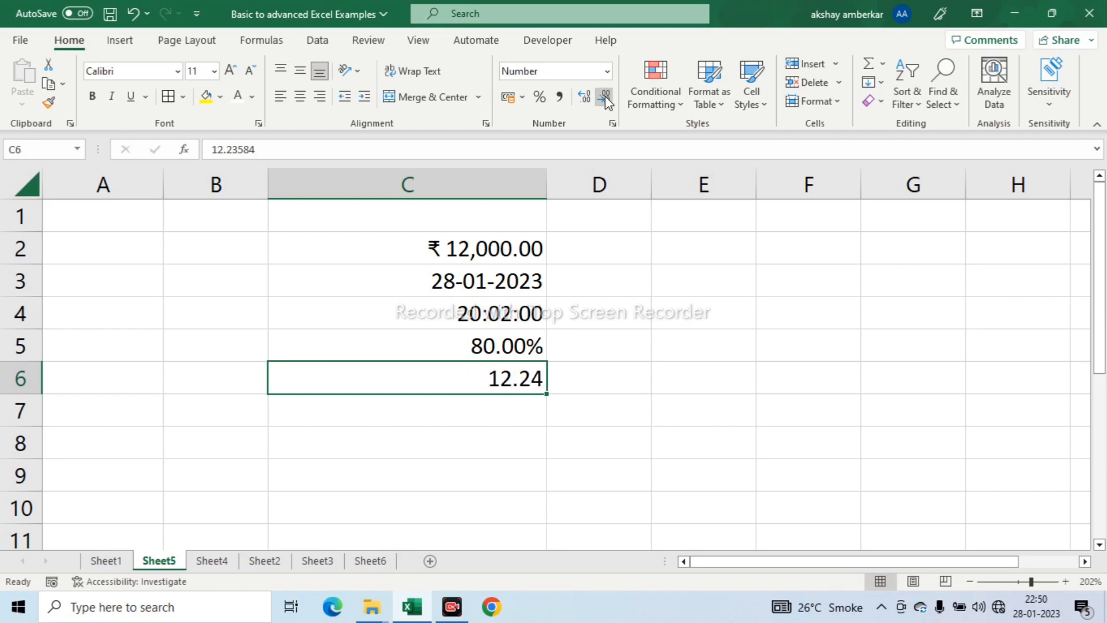
left_click(606, 99)
left_click(606, 100)
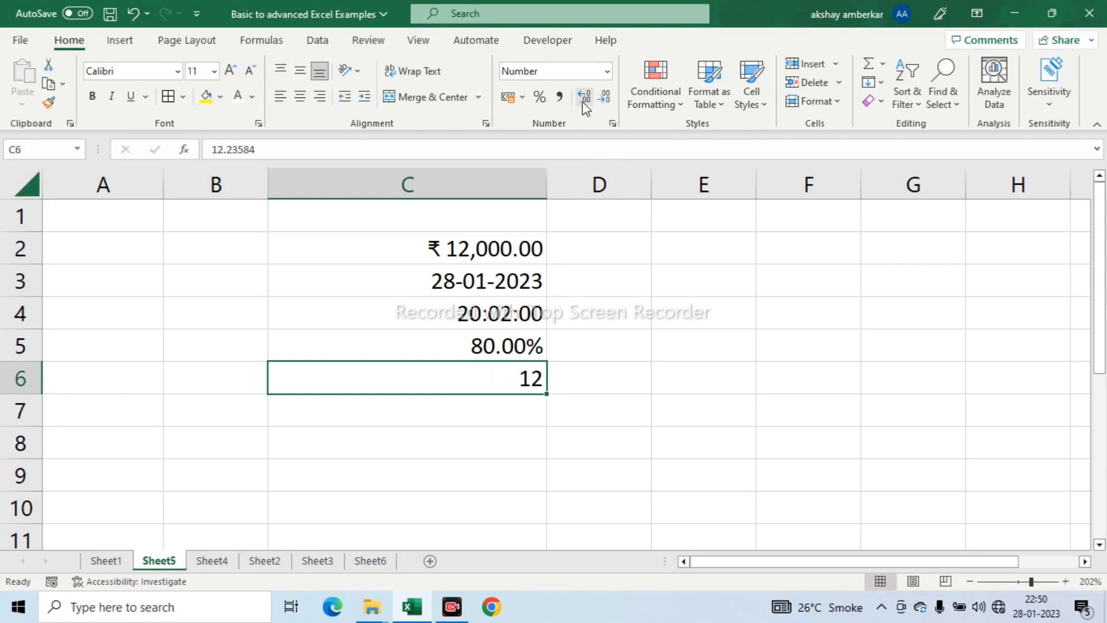
- Increase the displayed decimals of C6 to 4 places
left_click(583, 100)
left_click(582, 99)
left_click(582, 99)
left_click(582, 99)
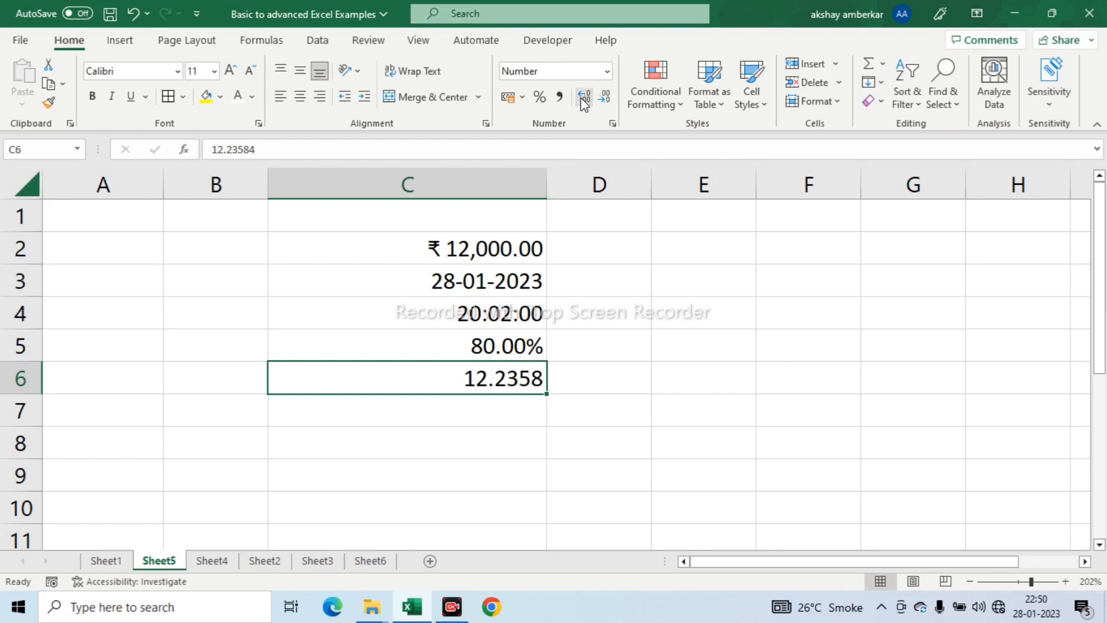
left_click(623, 299)
- Preview the available cell styles, such as Heading 3, on C2:C6 without applying one
left_click_drag(439, 247, 490, 368)
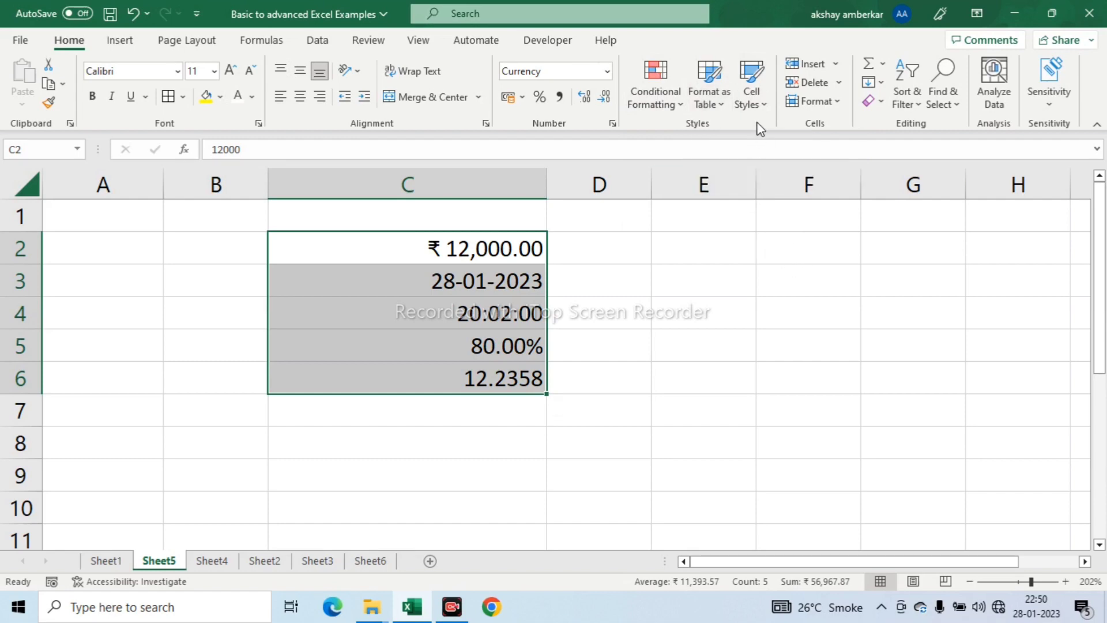
left_click(764, 108)
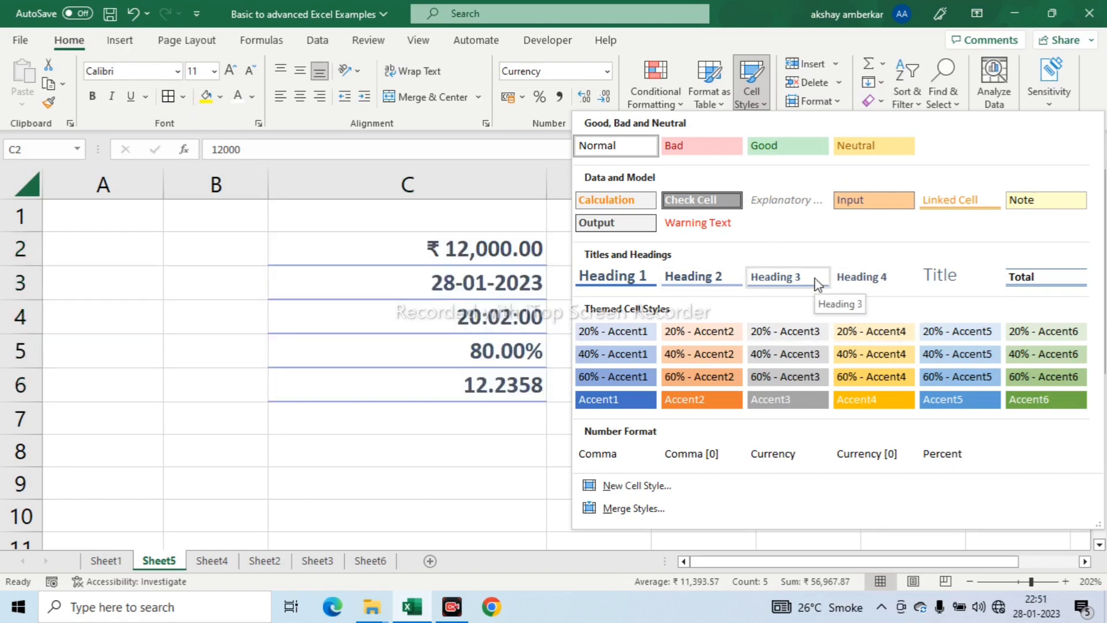
left_click(445, 444)
left_click(478, 250)
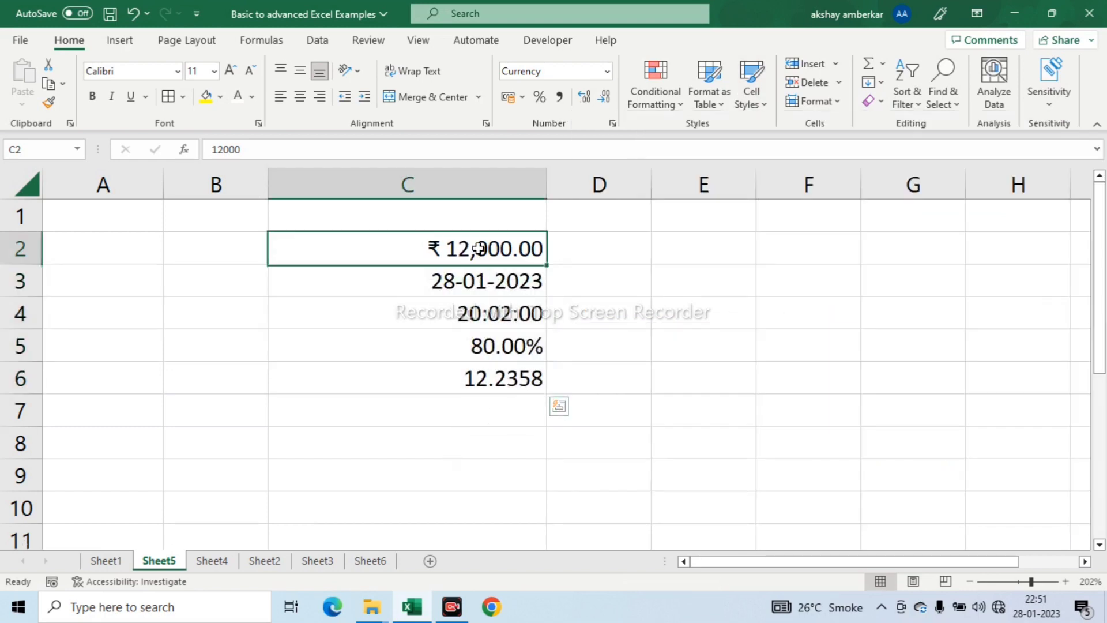
left_click(459, 314)
- Apply the Bad cell style to C2:C6
left_click_drag(440, 247, 490, 370)
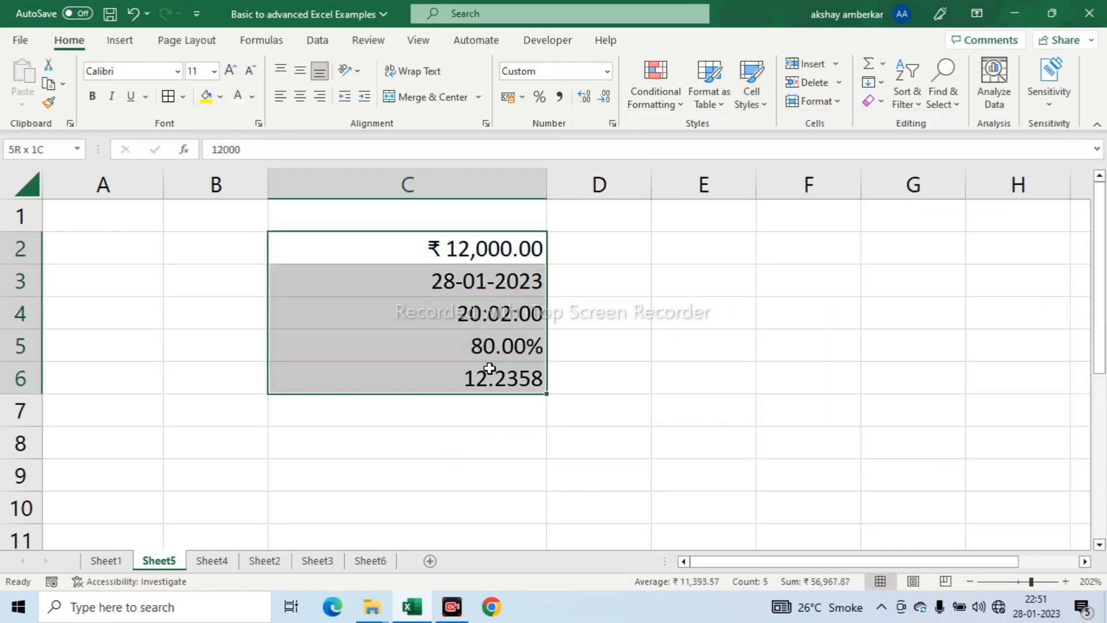
left_click(754, 98)
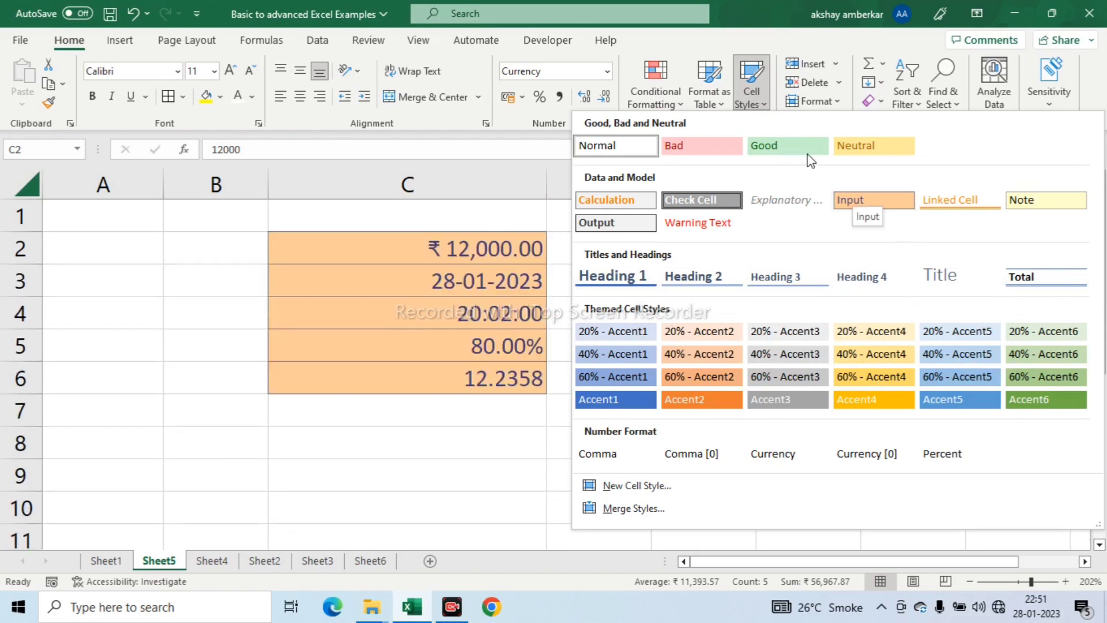
left_click(729, 159)
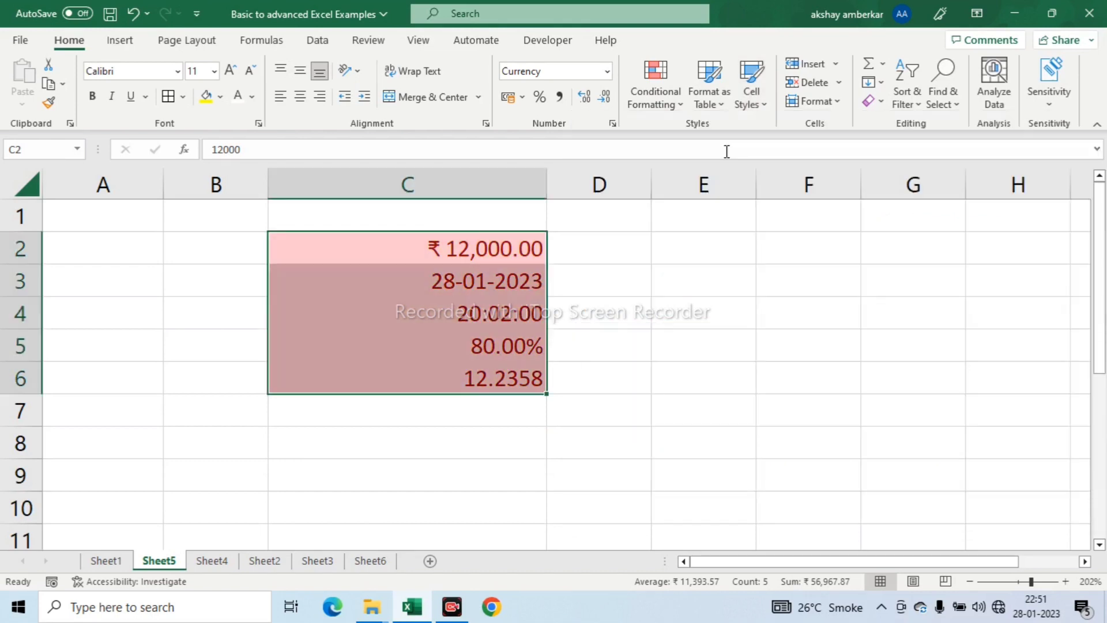
left_click(608, 371)
- Apply the Check Cell style to C2:C6
left_click_drag(434, 247, 432, 379)
left_click(766, 109)
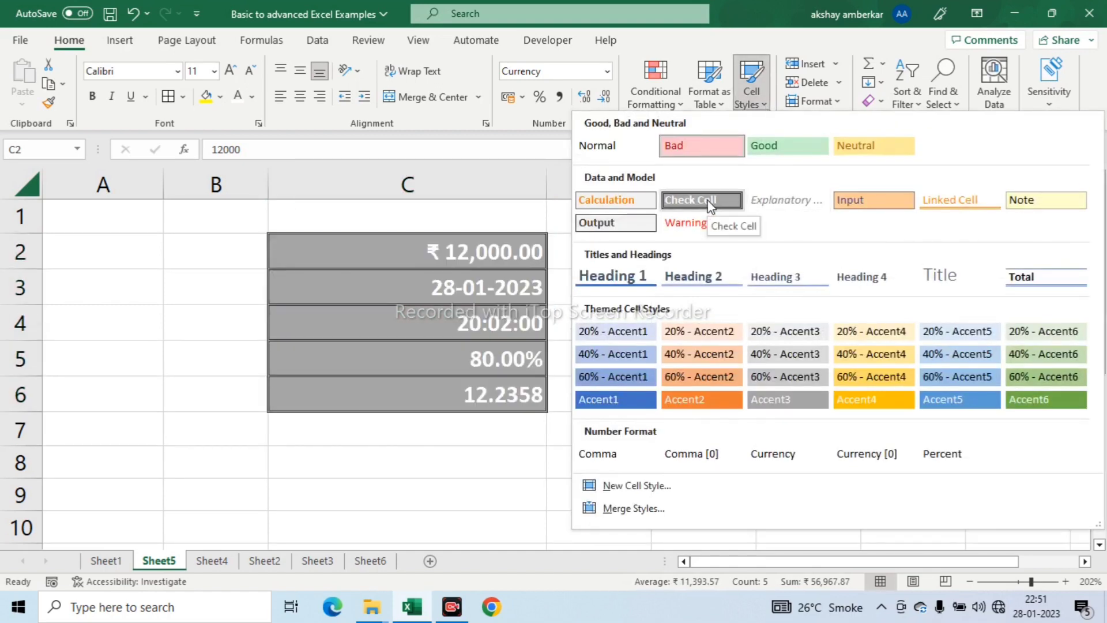
left_click(710, 205)
left_click(527, 453)
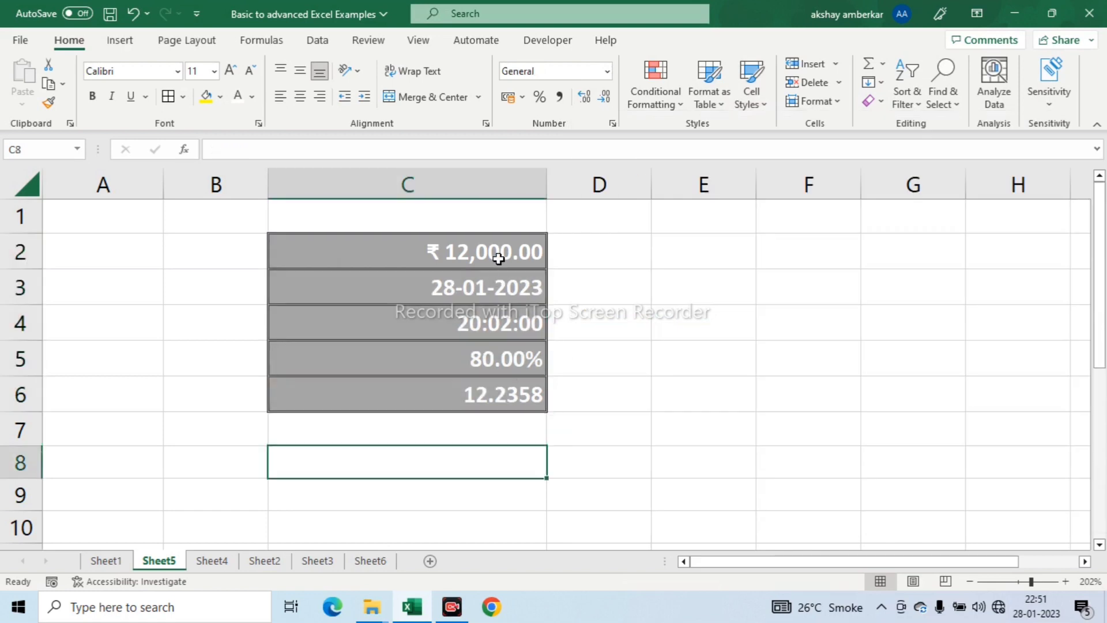
- Look over the Light, Medium and Dark styles offered by Format as Table without choosing one
left_click_drag(503, 272, 507, 390)
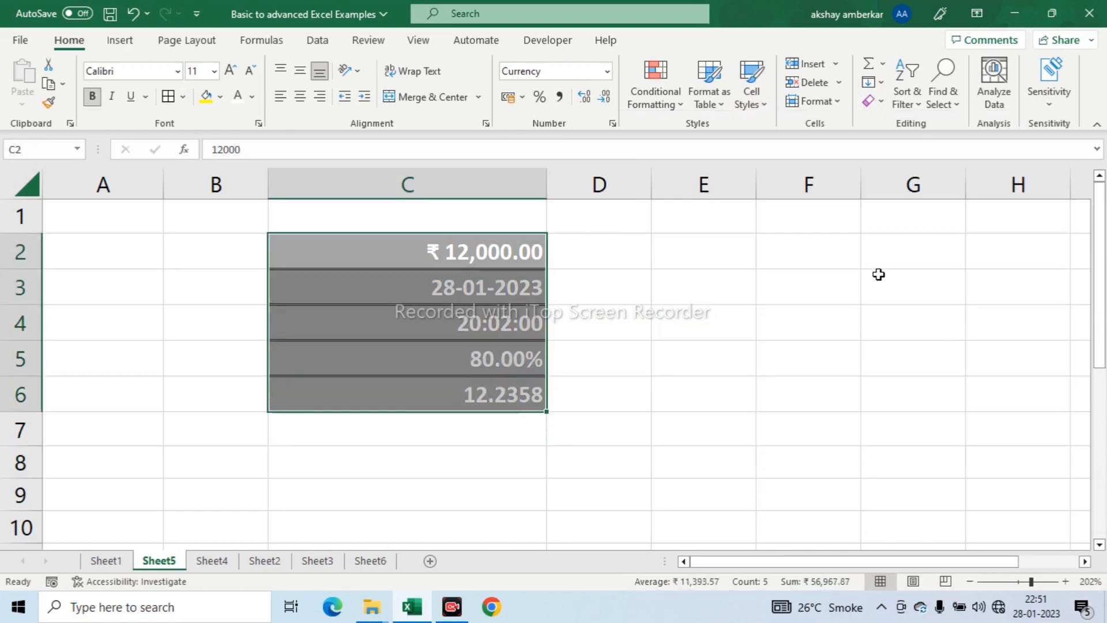
left_click(767, 326)
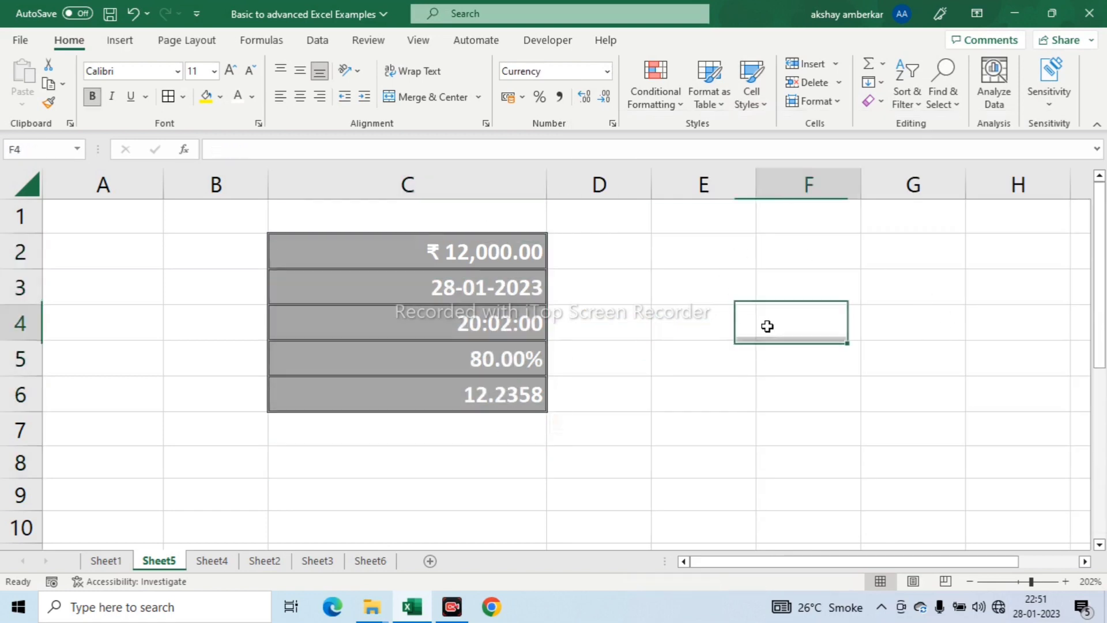
left_click(712, 104)
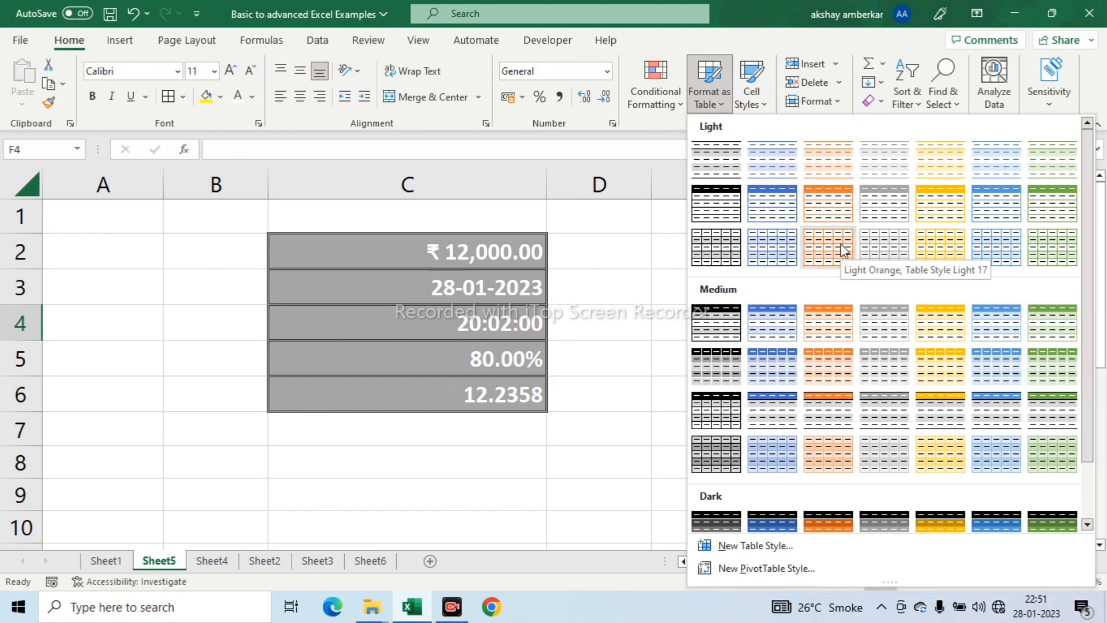
left_click(617, 280)
- Switch to Sheet2 with the employee data table
left_click(208, 562)
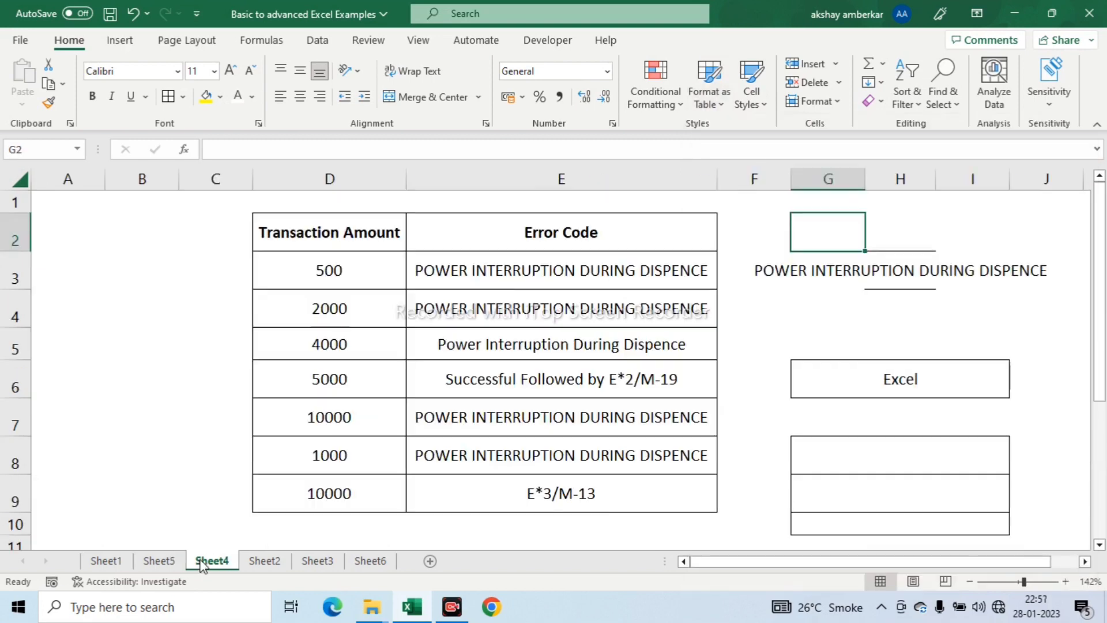
left_click(264, 562)
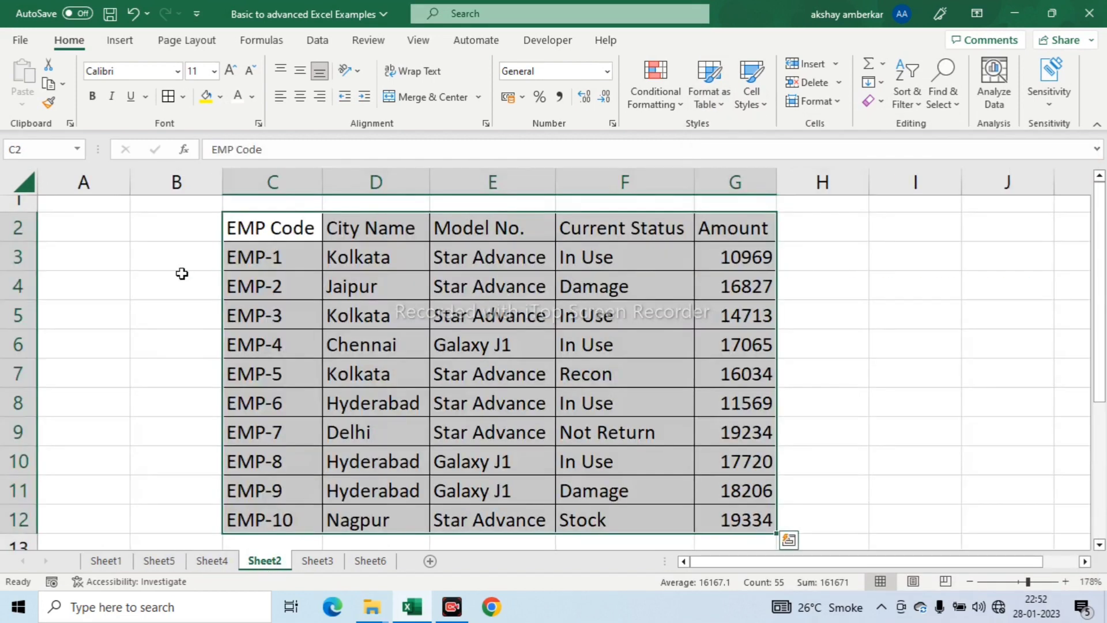
- Format C2:G12 as a table with headers, using the blue style from the first row of Medium styles
left_click(282, 226)
left_click(314, 346)
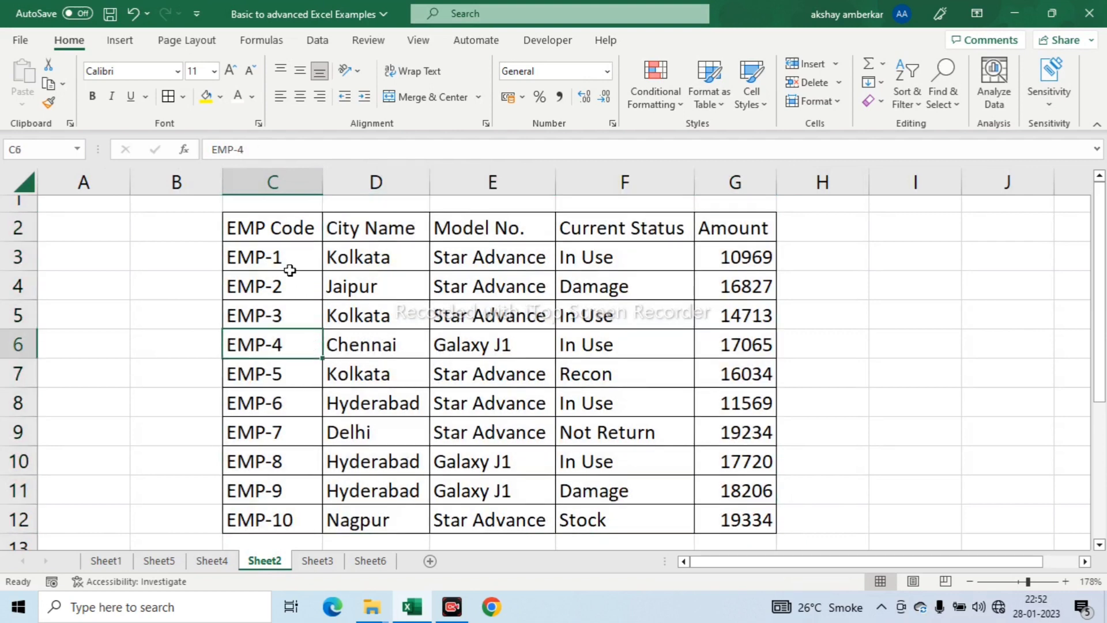
left_click_drag(282, 236, 729, 517)
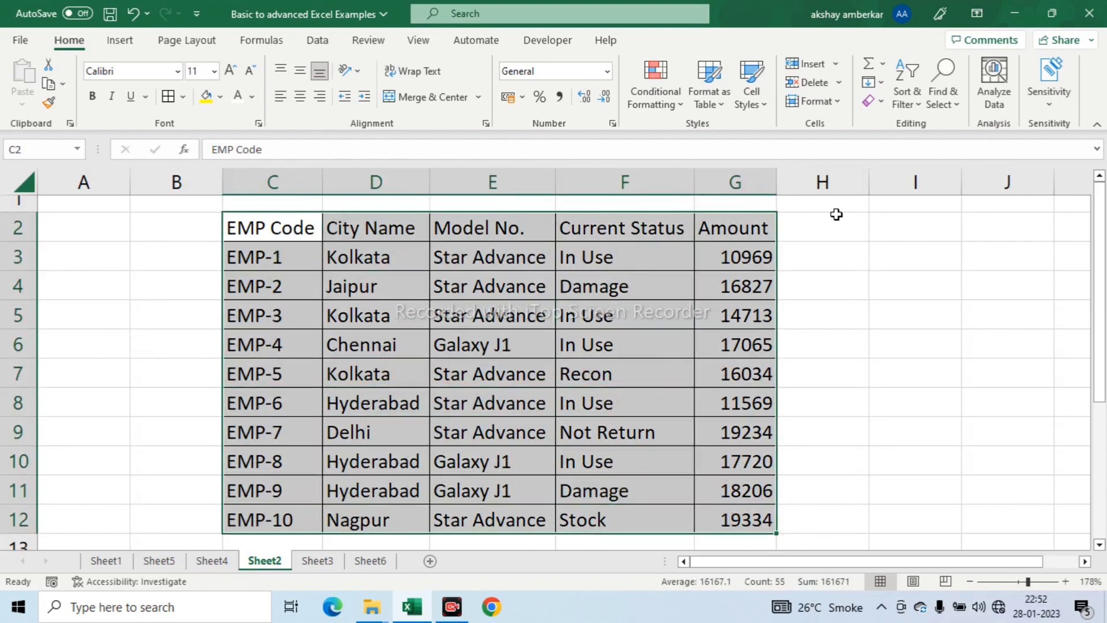
left_click(721, 103)
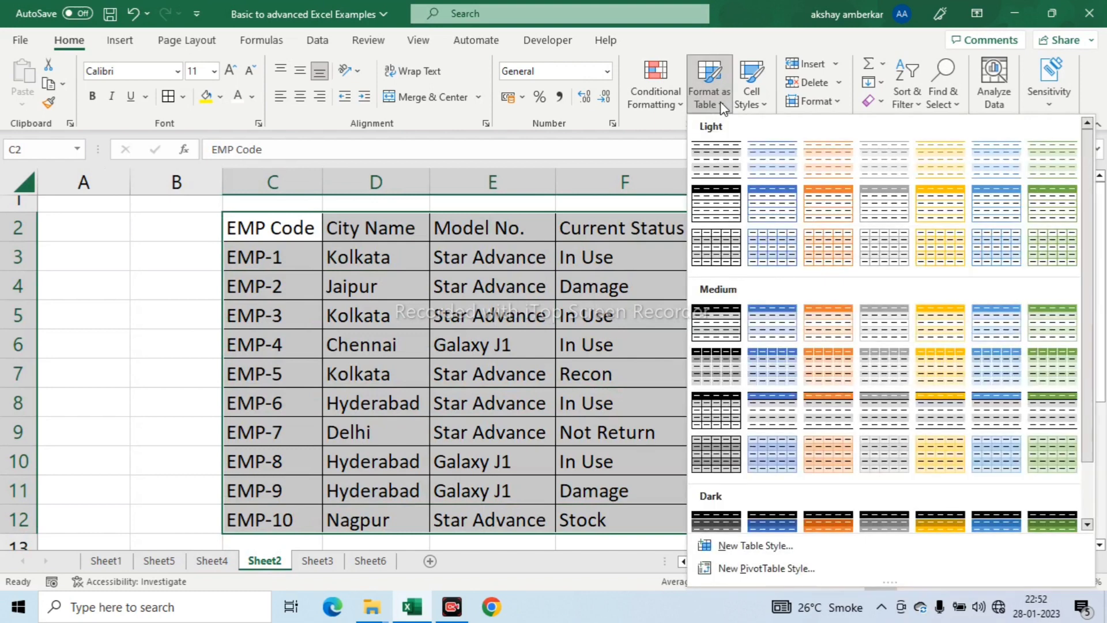
left_click(780, 325)
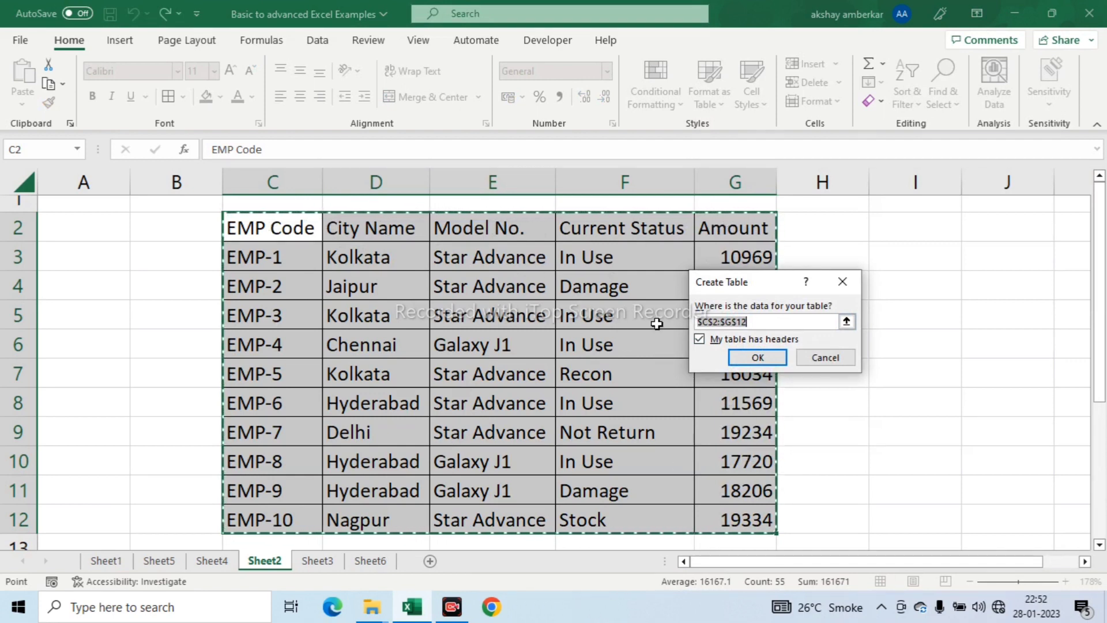
left_click(769, 355)
left_click(412, 333)
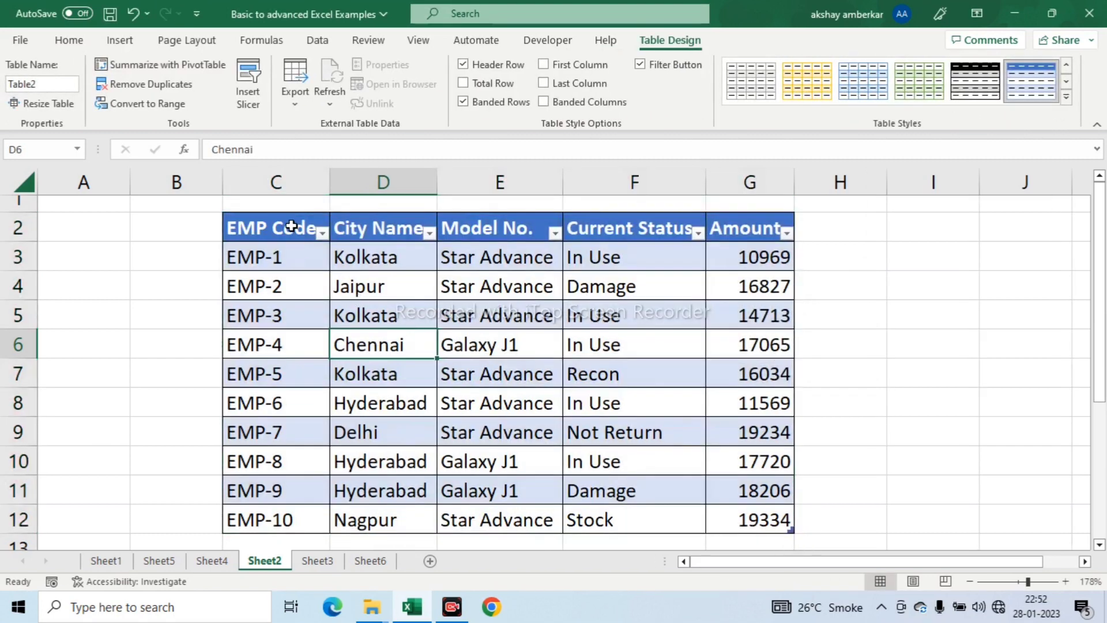
- Change the employee table's style to the orange one in the first row of Medium styles
left_click_drag(288, 226, 775, 509)
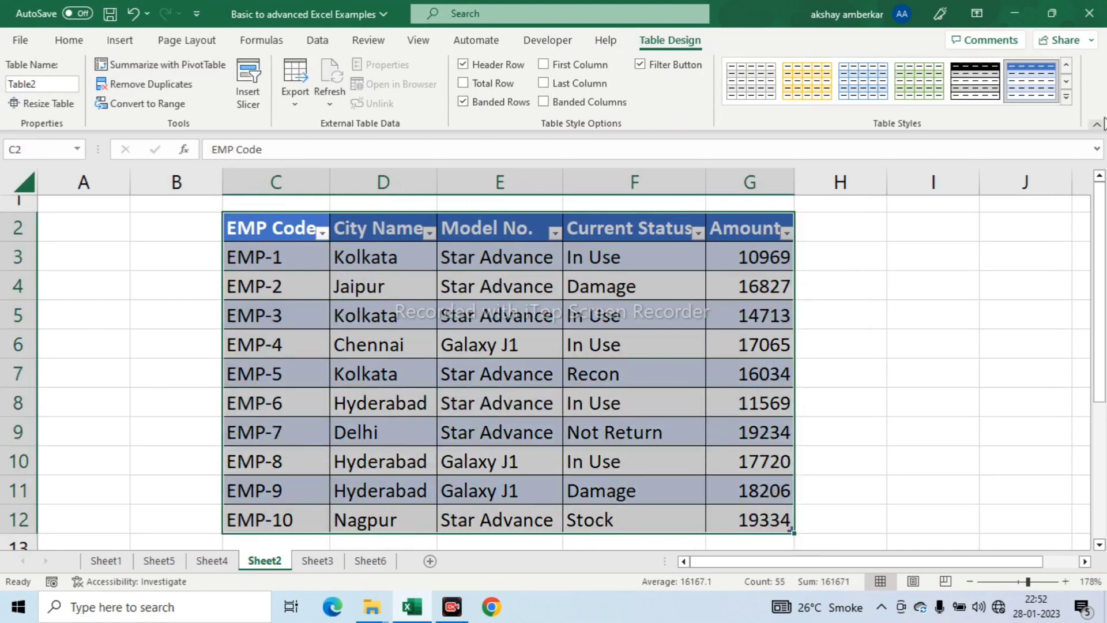
left_click(1067, 96)
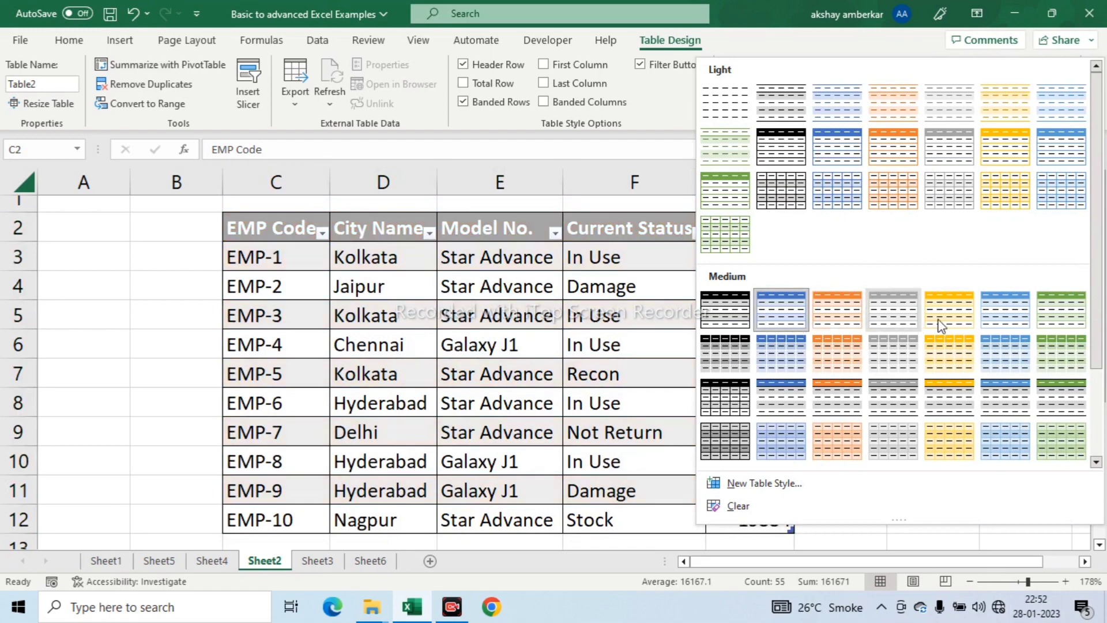
left_click(834, 314)
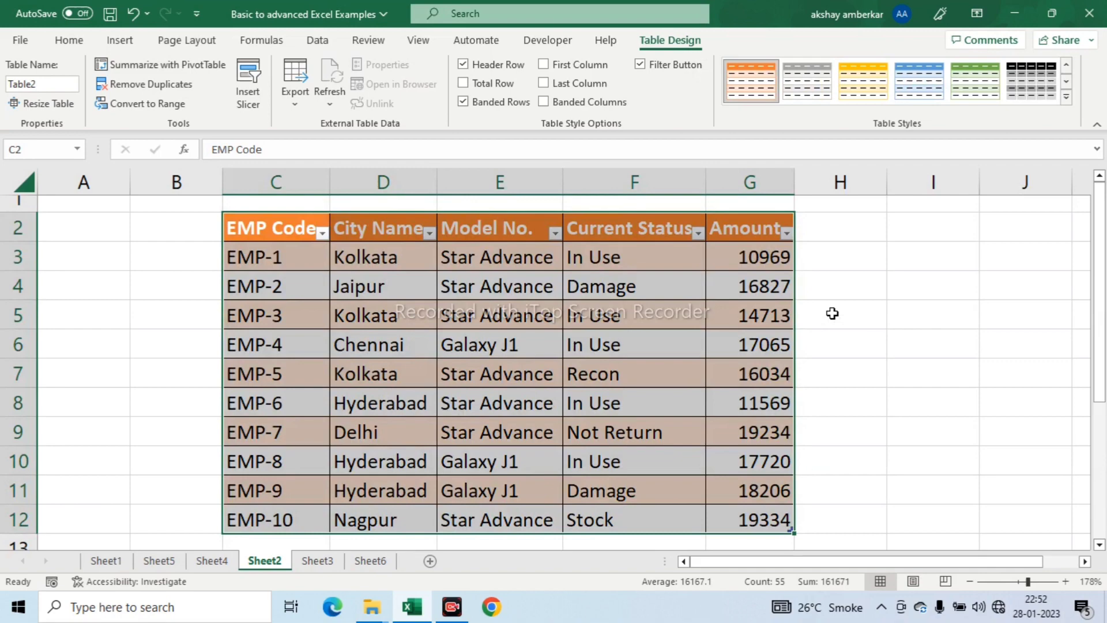
left_click(427, 263)
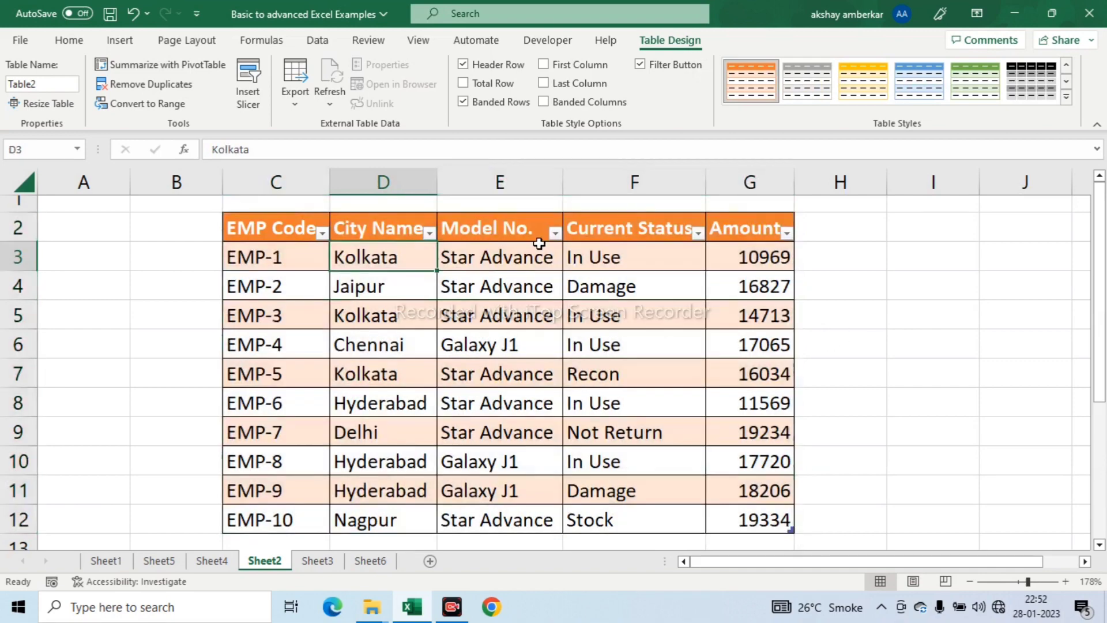
left_click(68, 40)
left_click(709, 81)
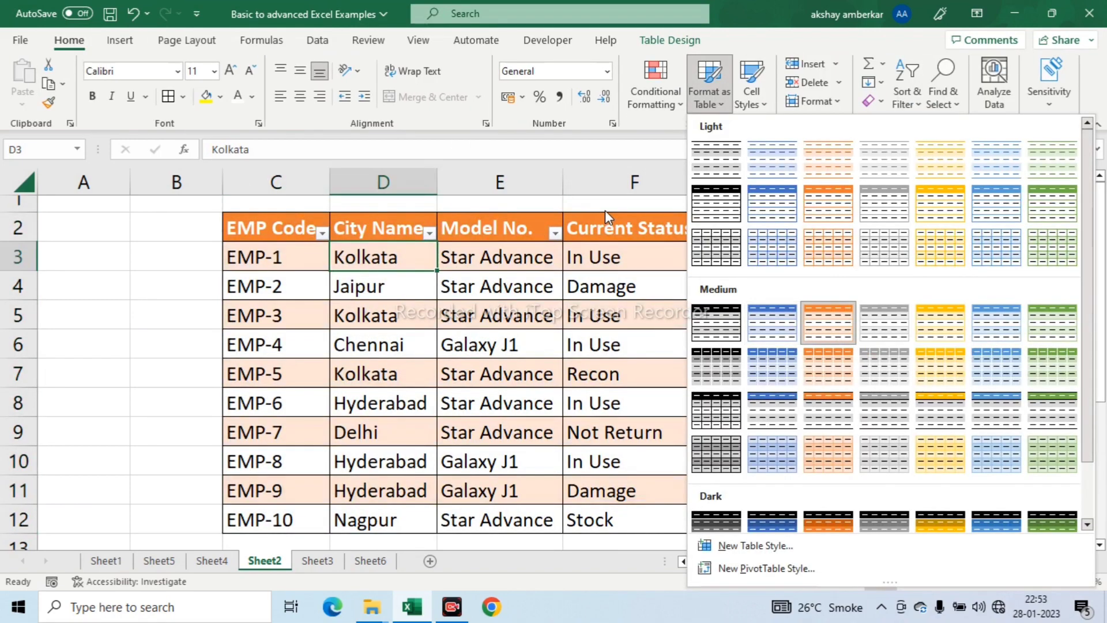
left_click(604, 210)
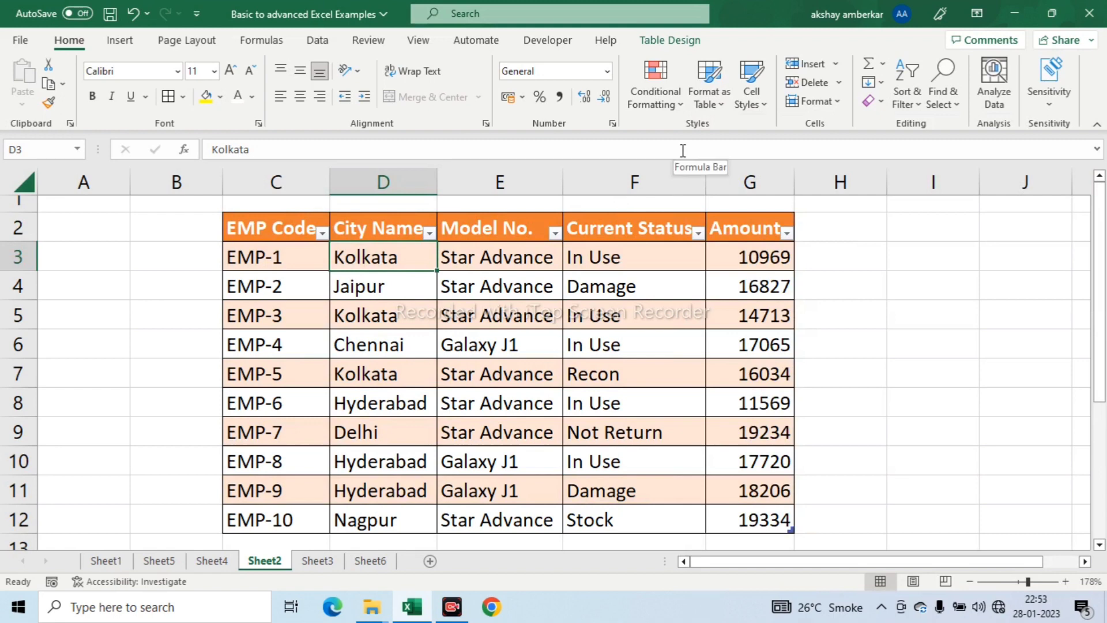